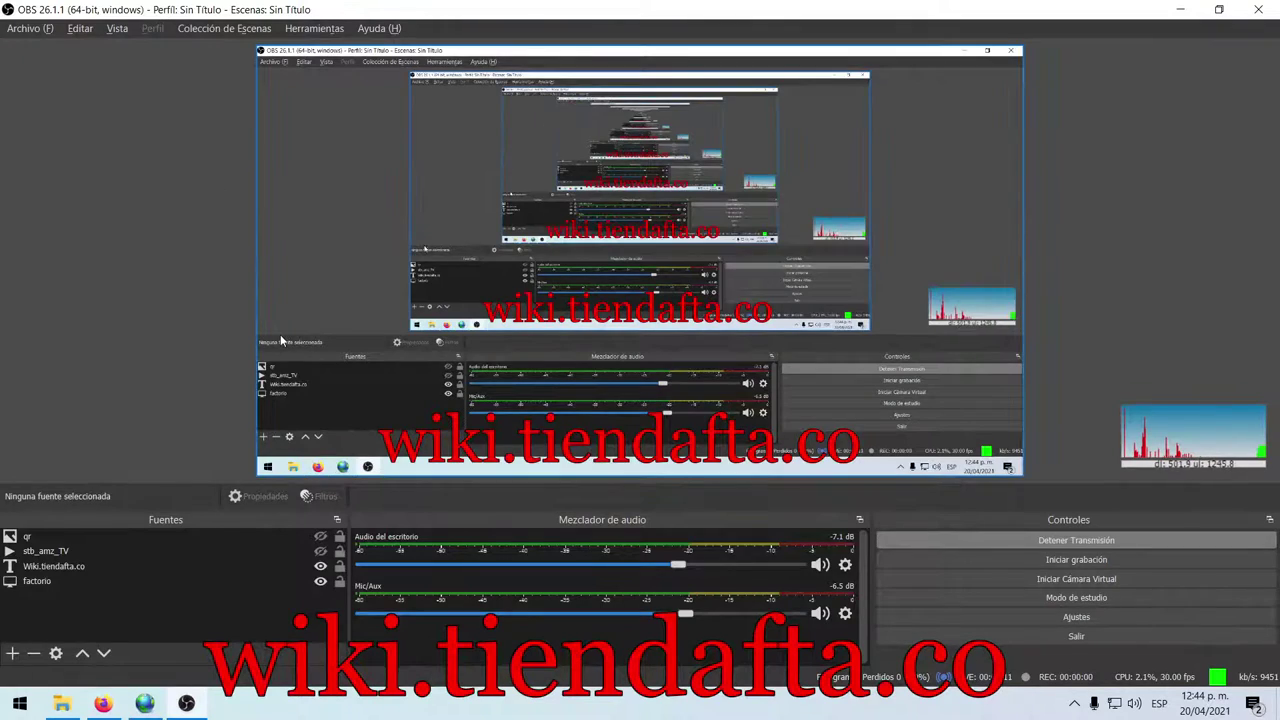
# Switch from OBS Studio to the YouTube Studio live-stream page in Firefox
pyautogui.hotkey('alt', 'Tab')
pyautogui.hotkey('alt', 'Tab')
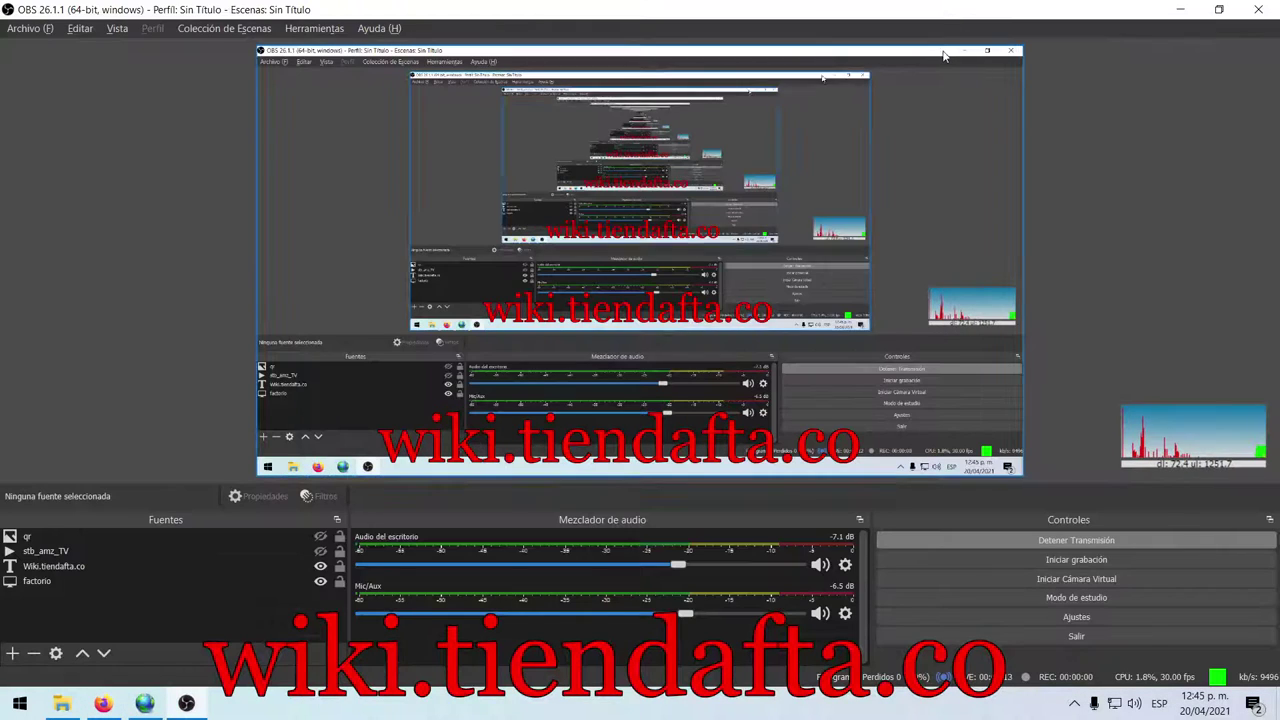
pyautogui.hotkey('alt', 'Tab')
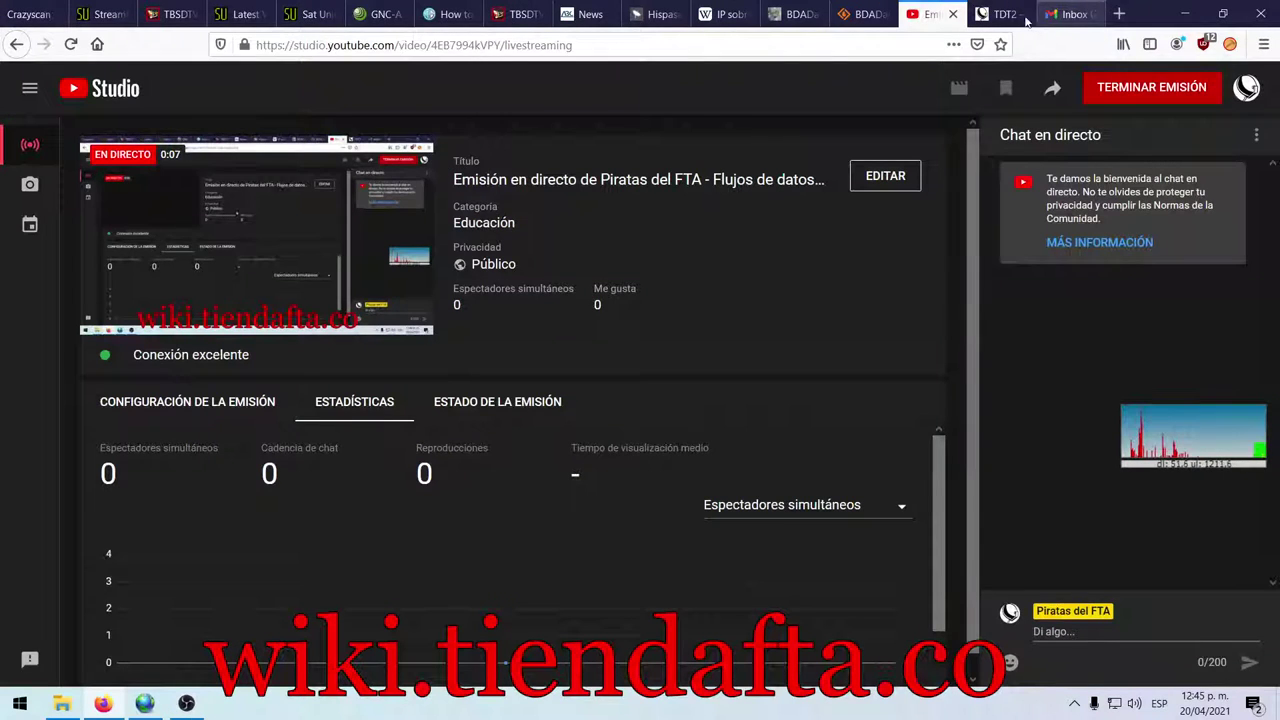
# Show the earlier CrazyScan Hispasat spectrum, then reveal the desktop with the TBS Select Device dialog
pyautogui.click(147, 705)
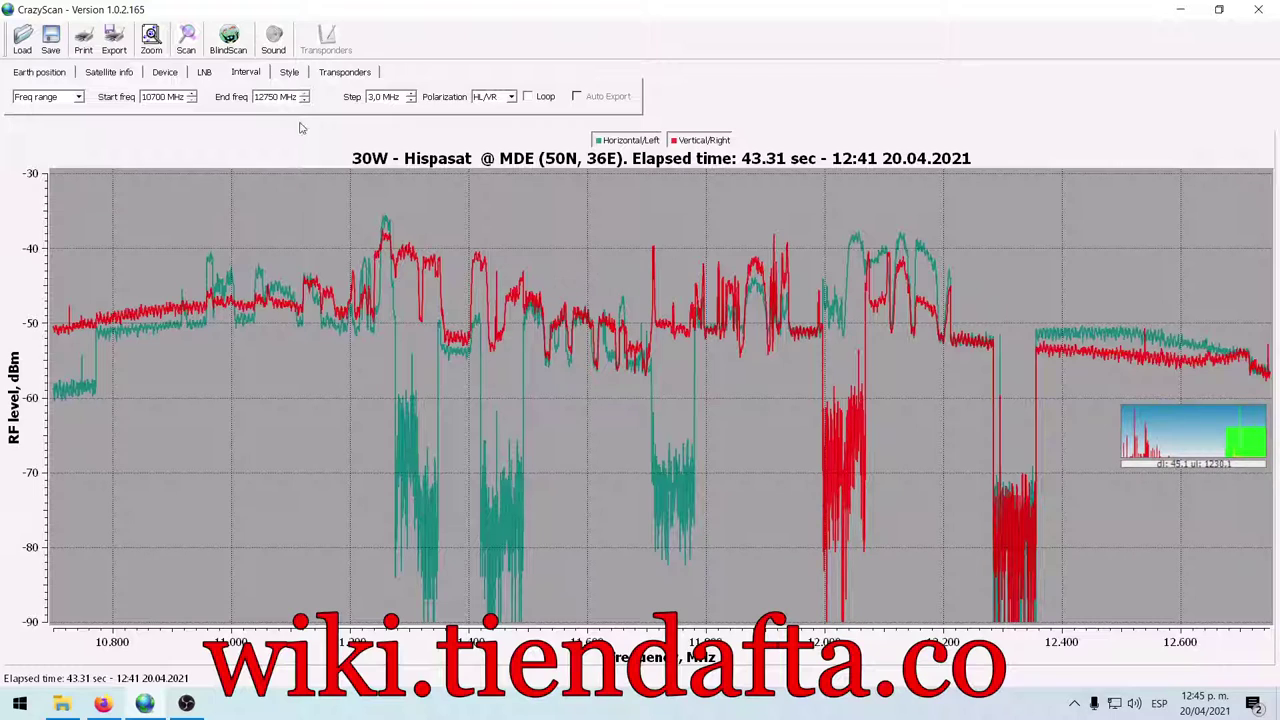
pyautogui.hotkey('alt', 'Tab')
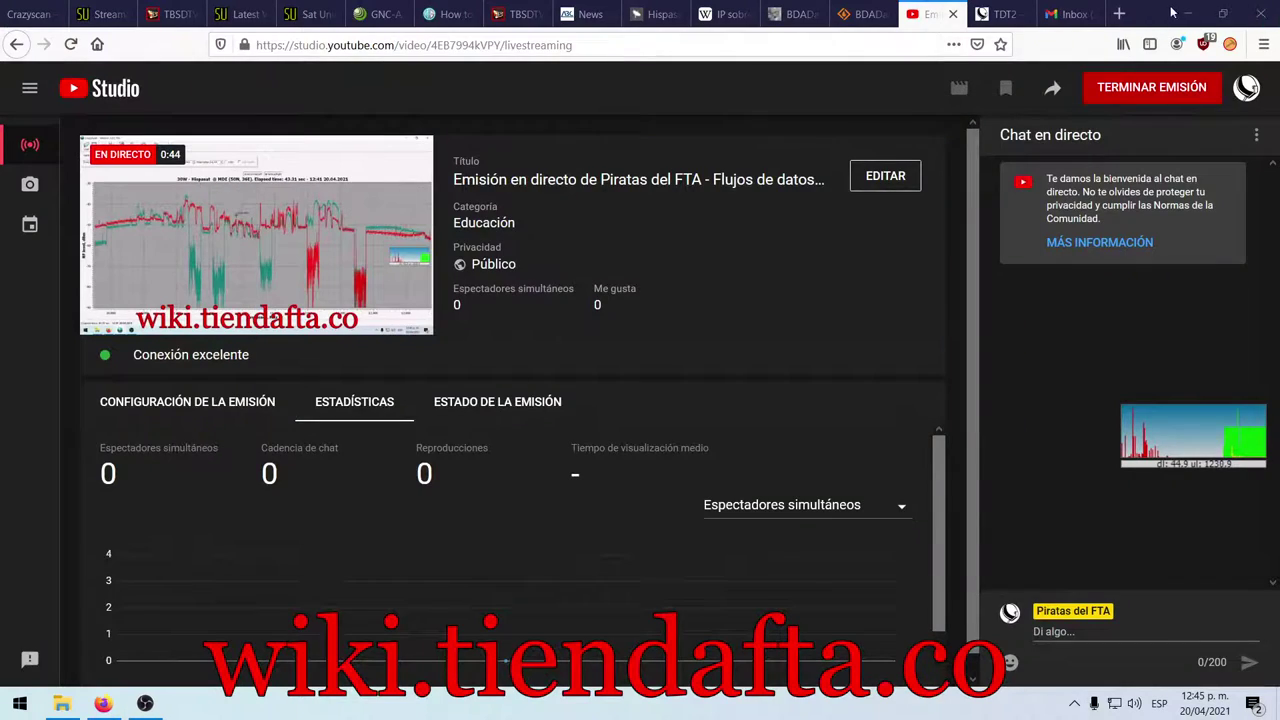
pyautogui.hotkey('alt', 'Tab')
pyautogui.press('super+d')
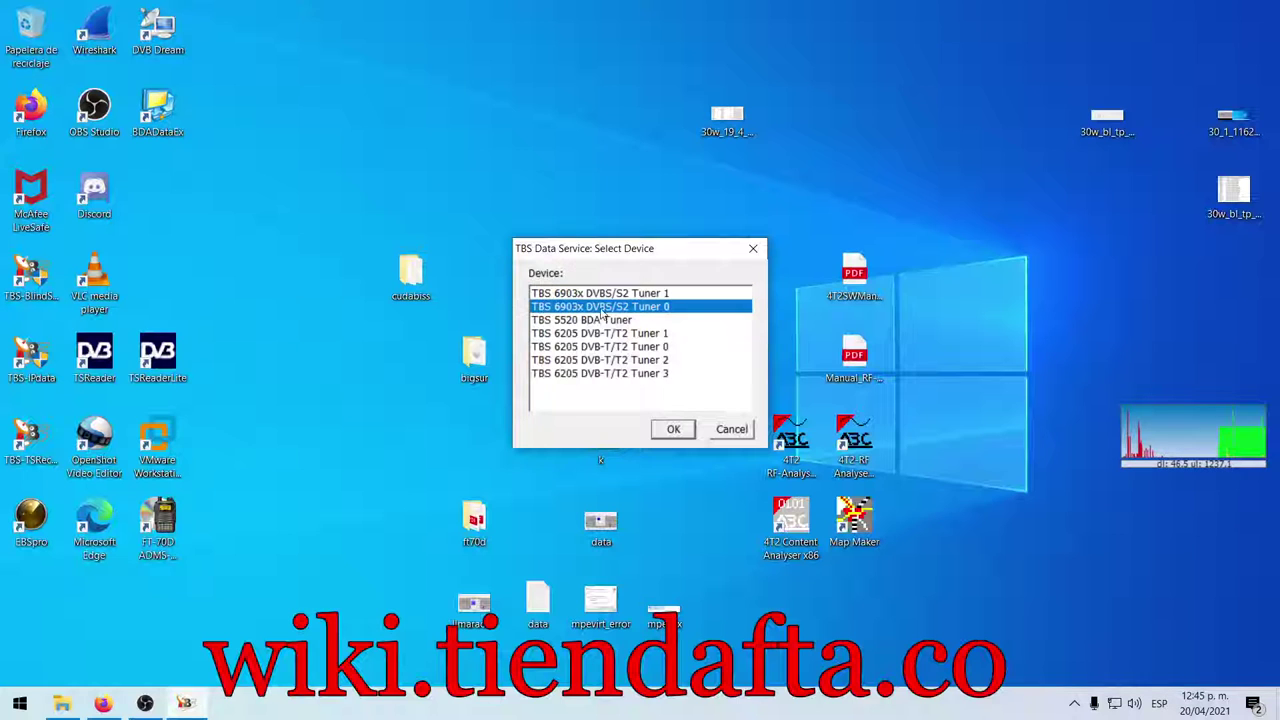
# Open TBS 6903x Tuner 0, review its tuner settings and MODCODES, try Lock TP, then close it
pyautogui.click(681, 435)
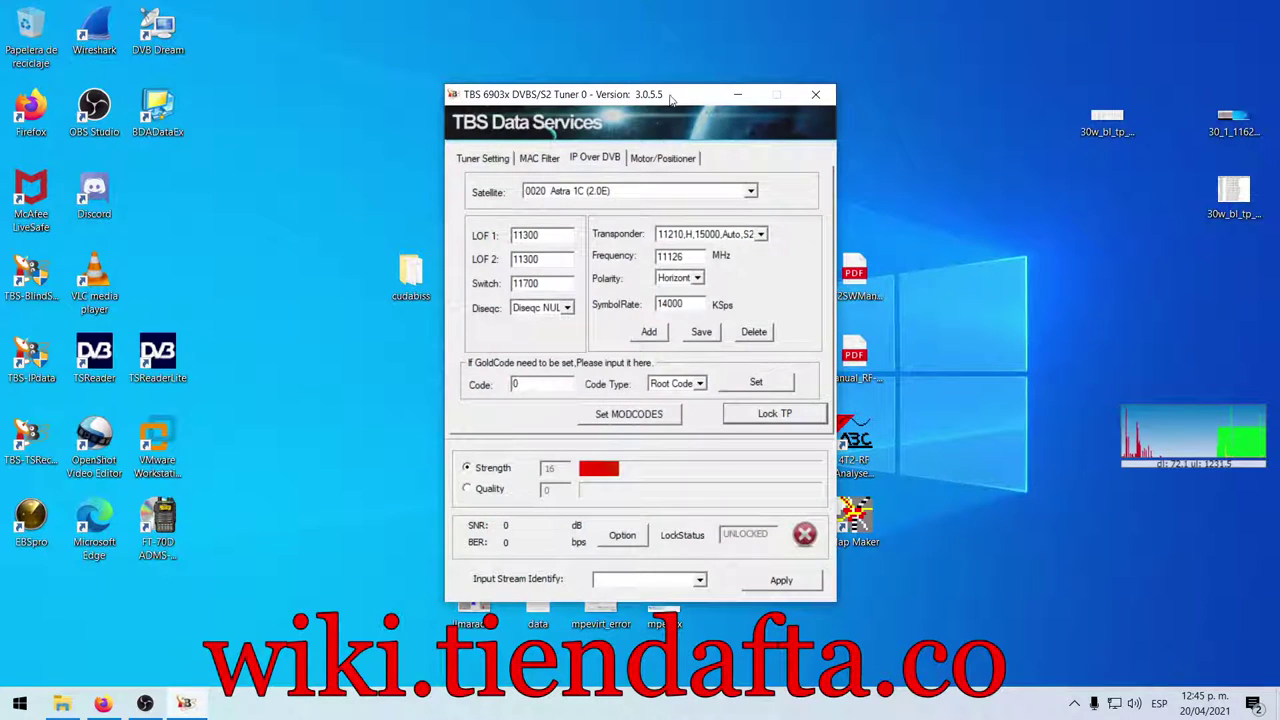
pyautogui.moveTo(672, 98); pyautogui.dragTo(628, 90)
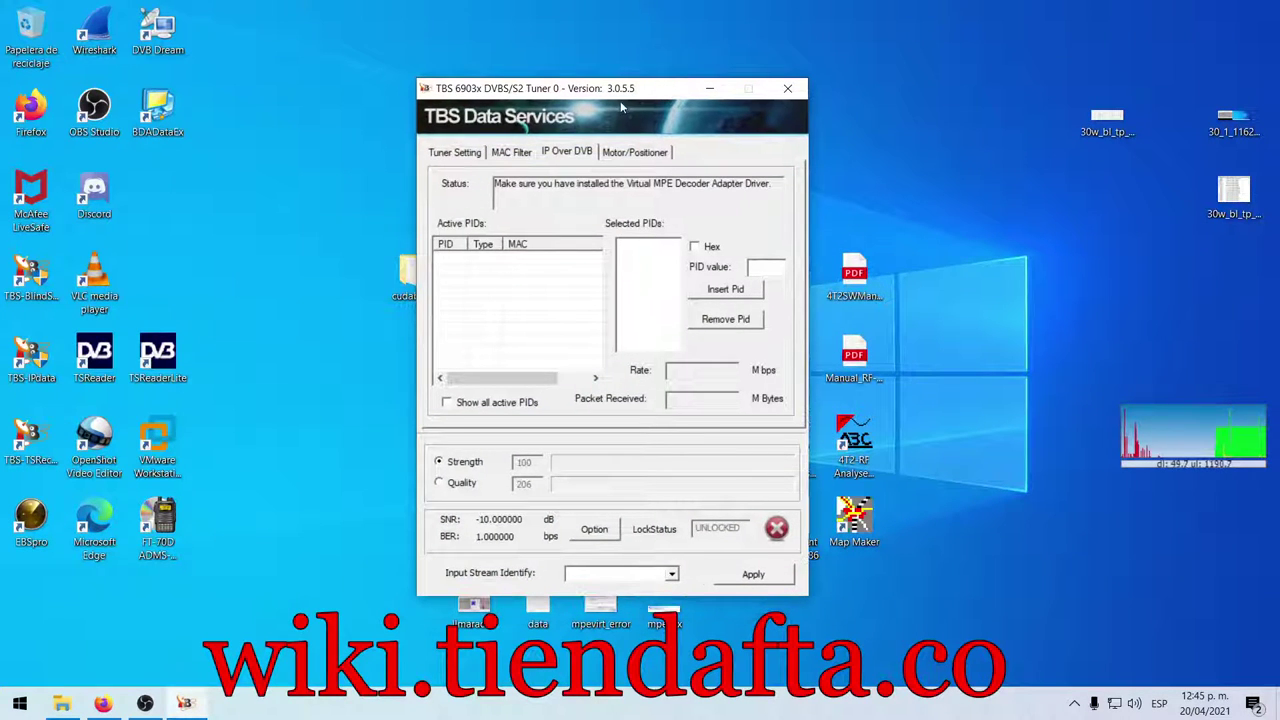
pyautogui.click(460, 156)
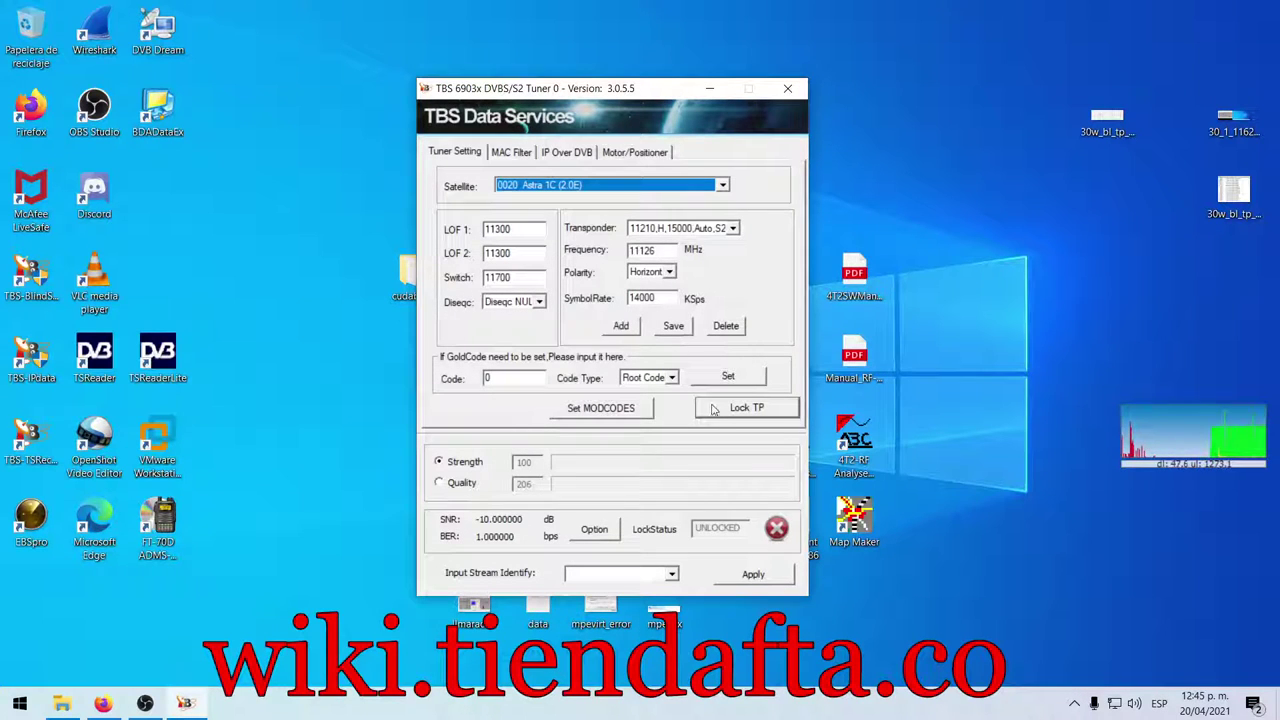
pyautogui.click(600, 408)
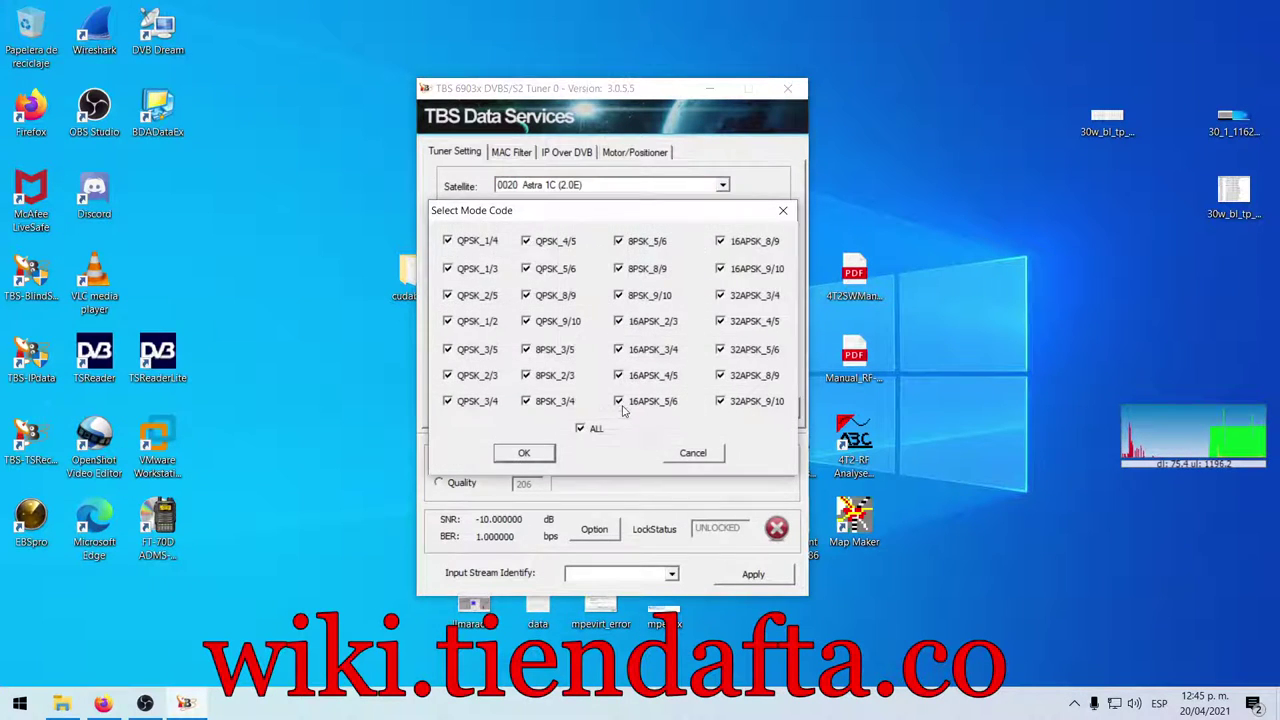
pyautogui.click(690, 457)
pyautogui.click(718, 418)
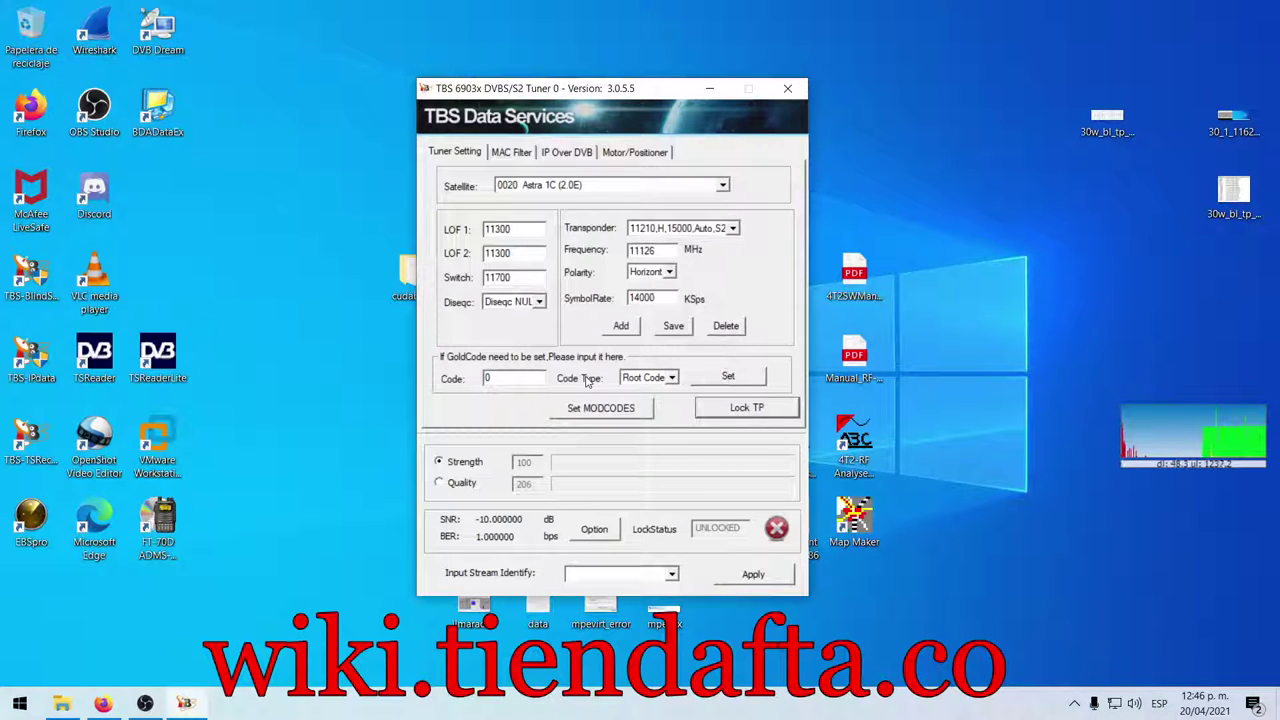
pyautogui.click(787, 89)
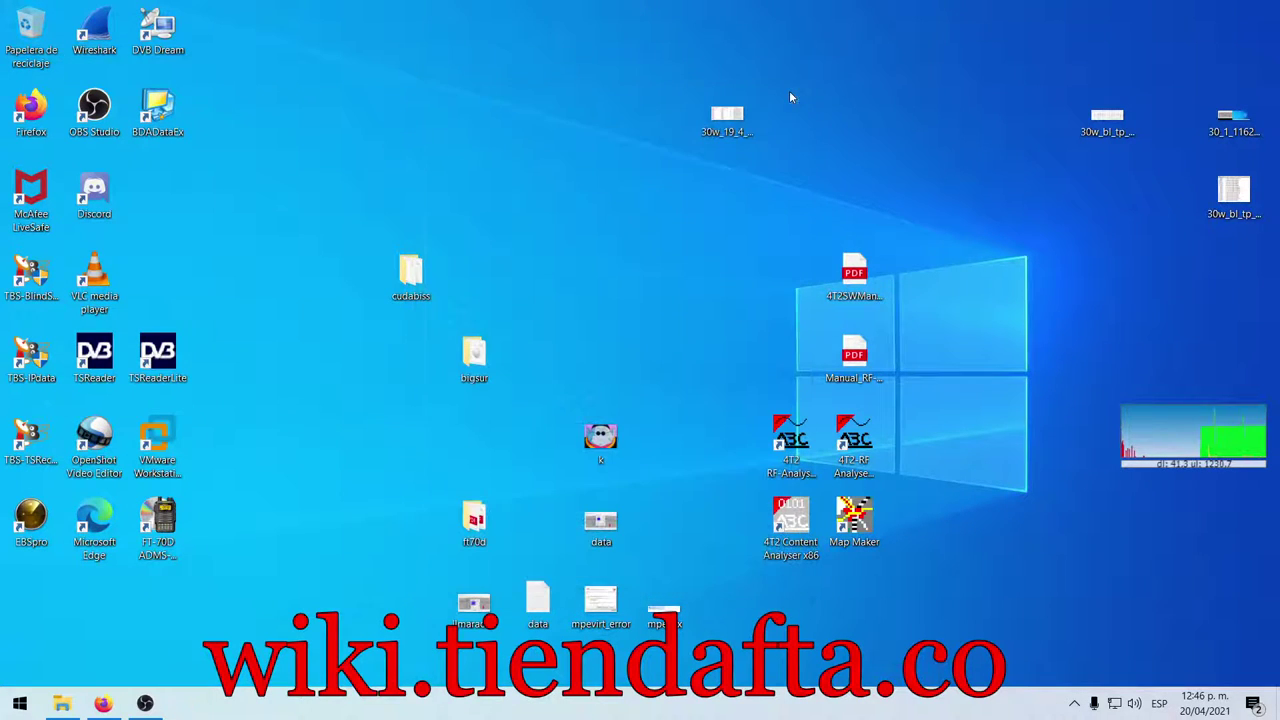
# Launch CrazyScan.exe from the CrazyScan(1) folder and start an RF scan using TBS 6903x Tuner 0
pyautogui.click(61, 703)
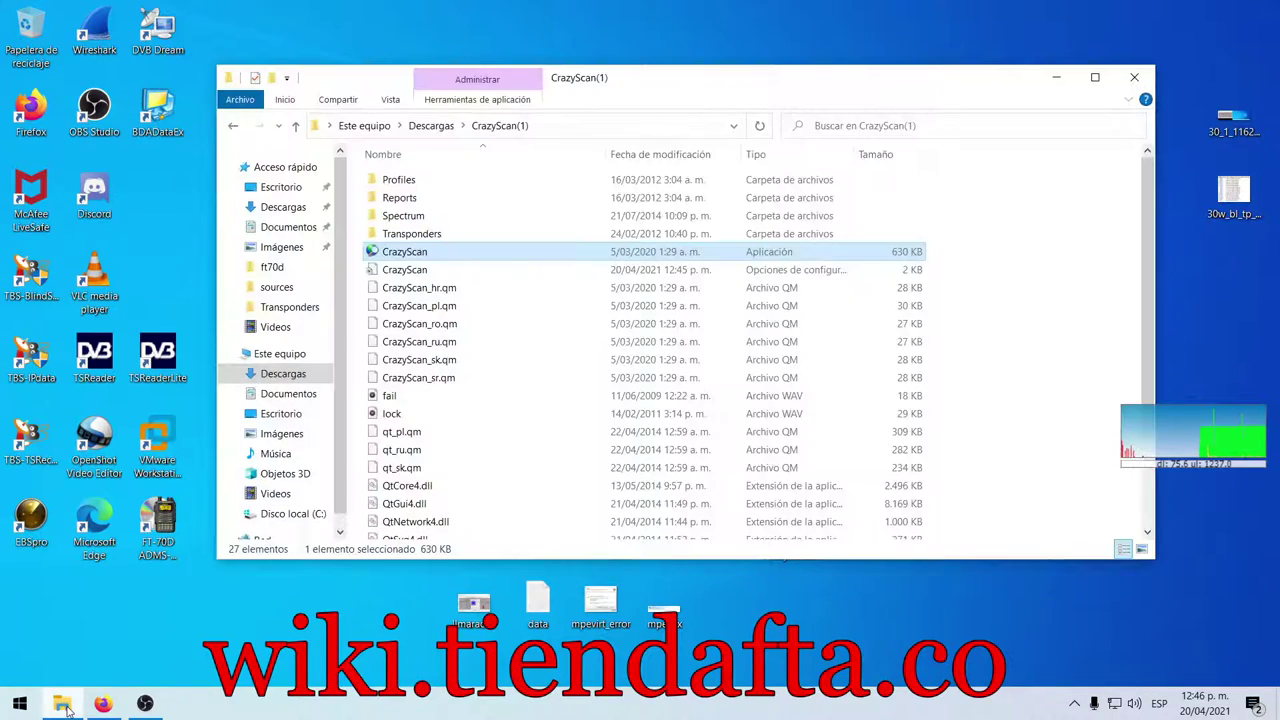
pyautogui.doubleClick(405, 251)
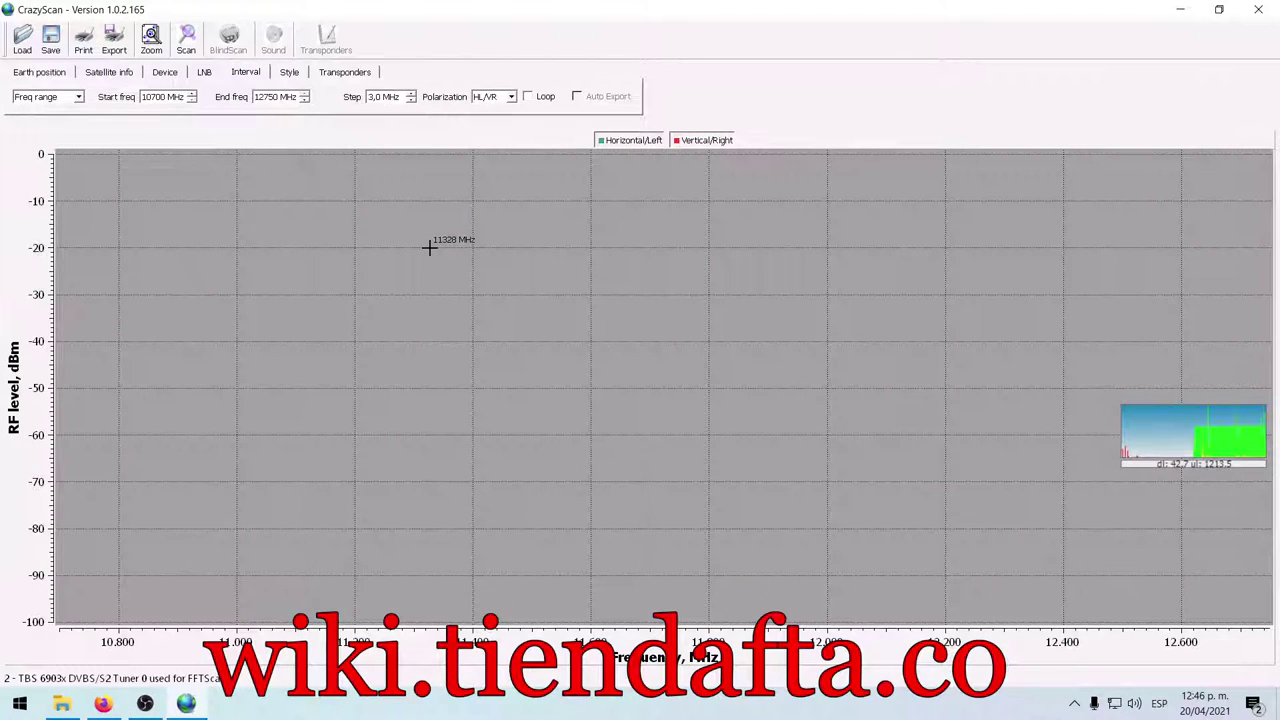
pyautogui.click(164, 75)
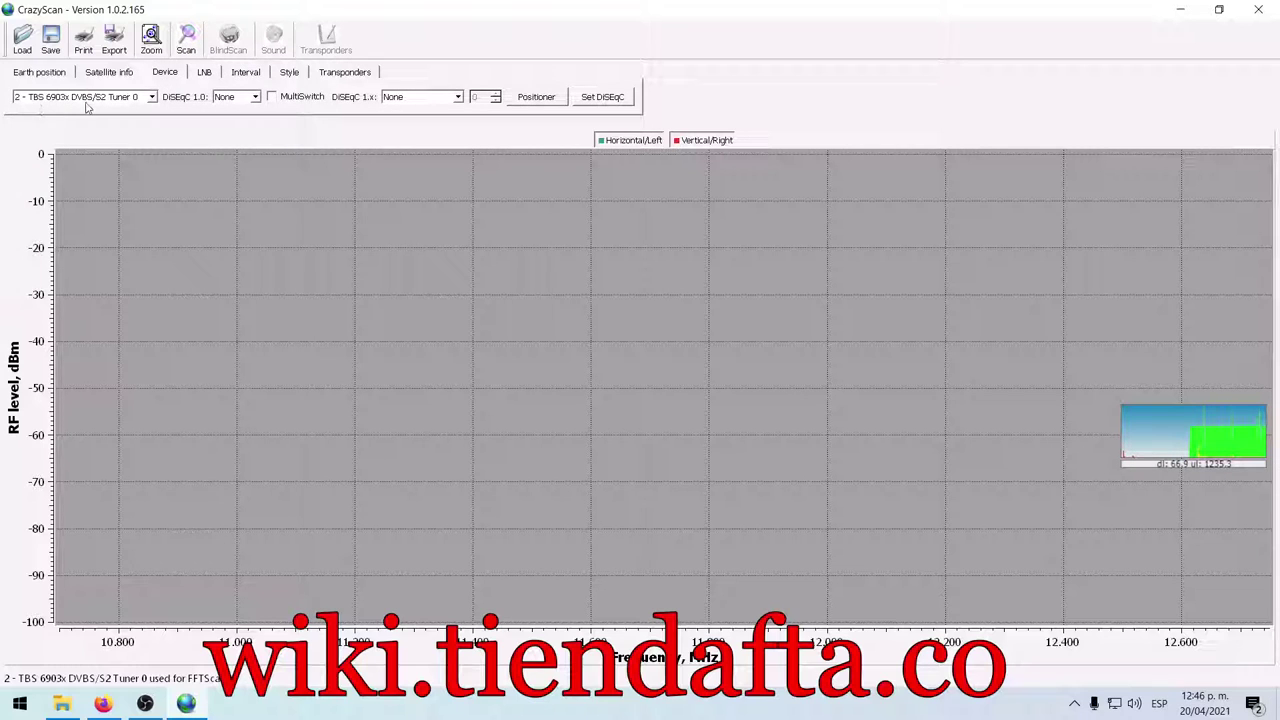
pyautogui.click(186, 40)
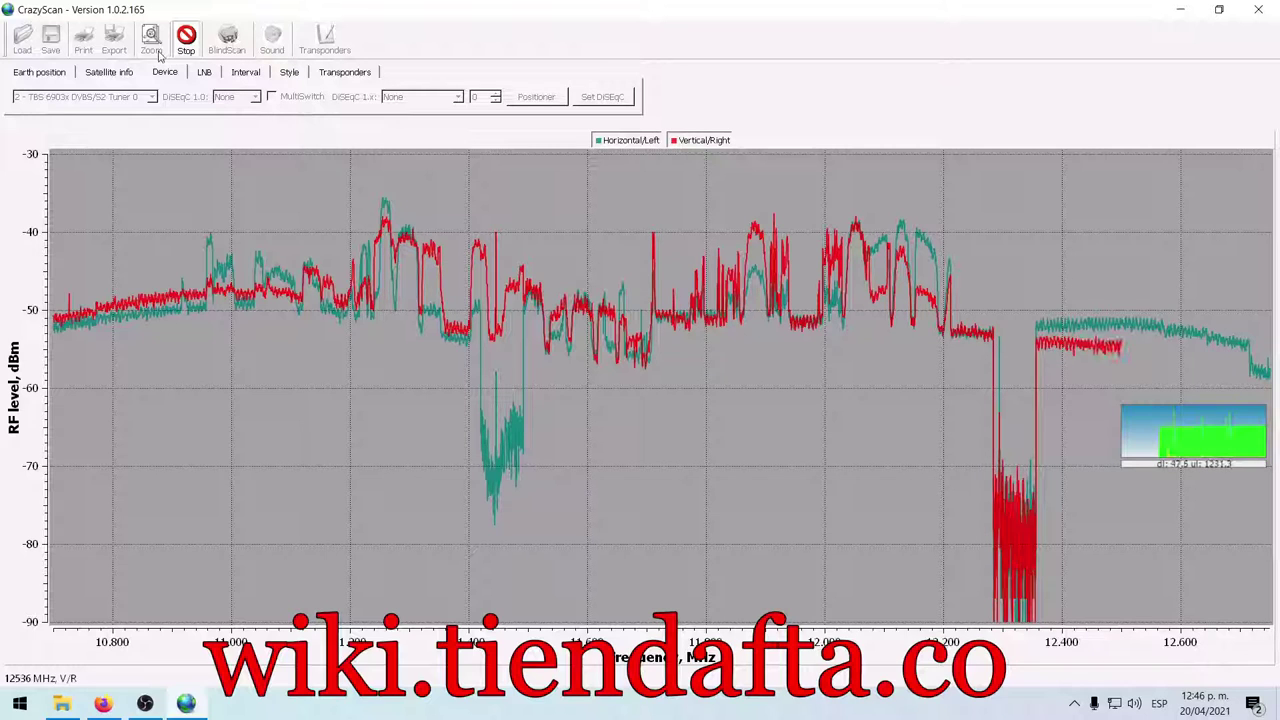
# Toggle the polarisation legend entries until only the horizontal trace remains visible
pyautogui.click(706, 140)
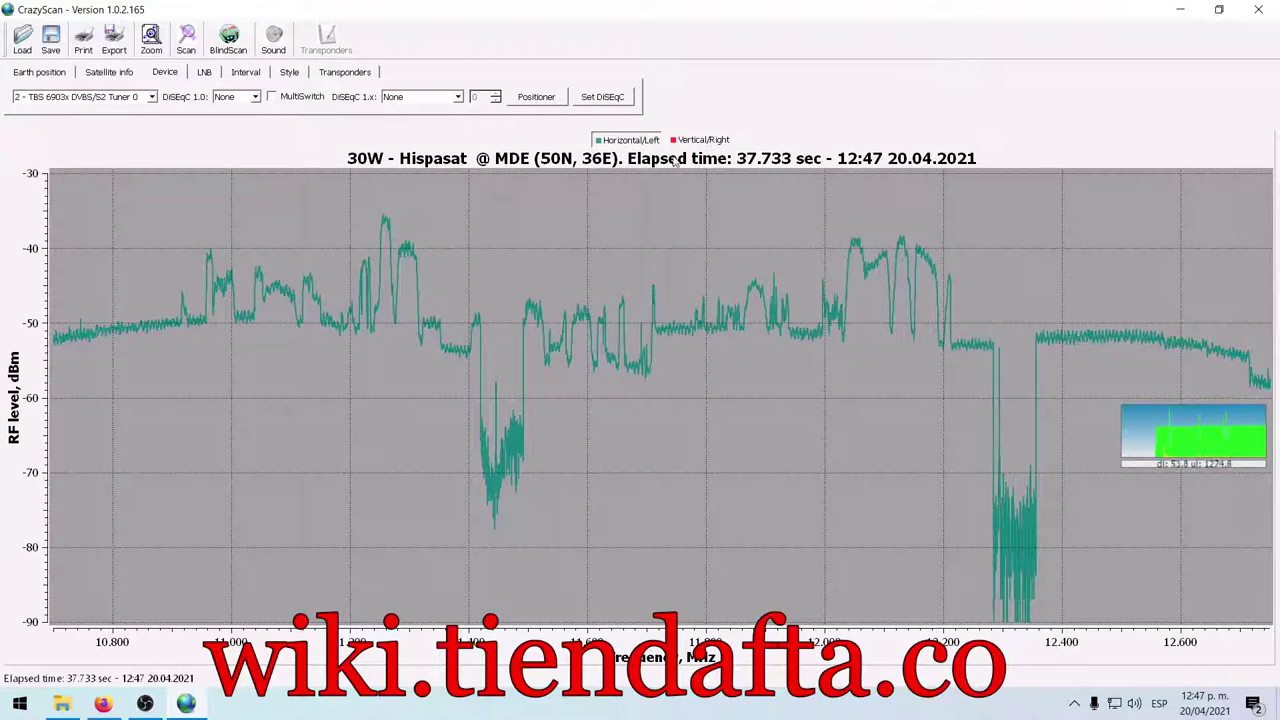
pyautogui.click(706, 141)
pyautogui.click(655, 141)
pyautogui.click(697, 141)
pyautogui.click(655, 141)
pyautogui.click(700, 141)
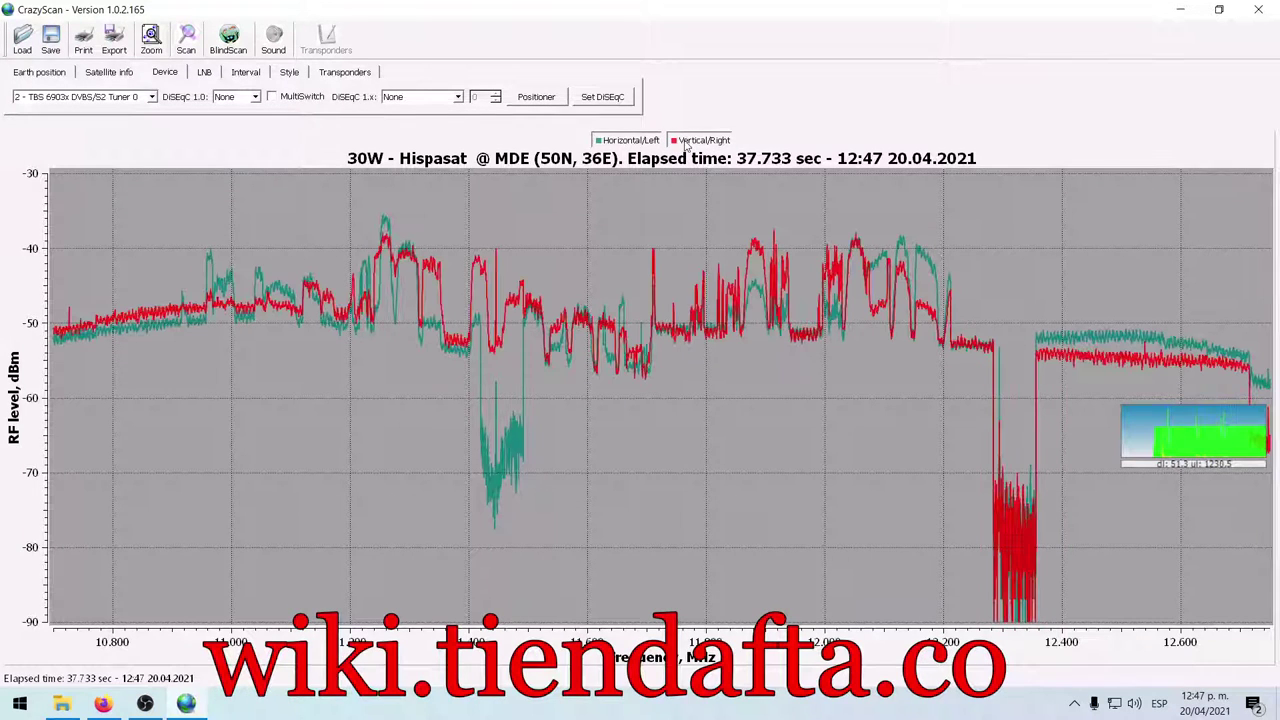
pyautogui.click(691, 141)
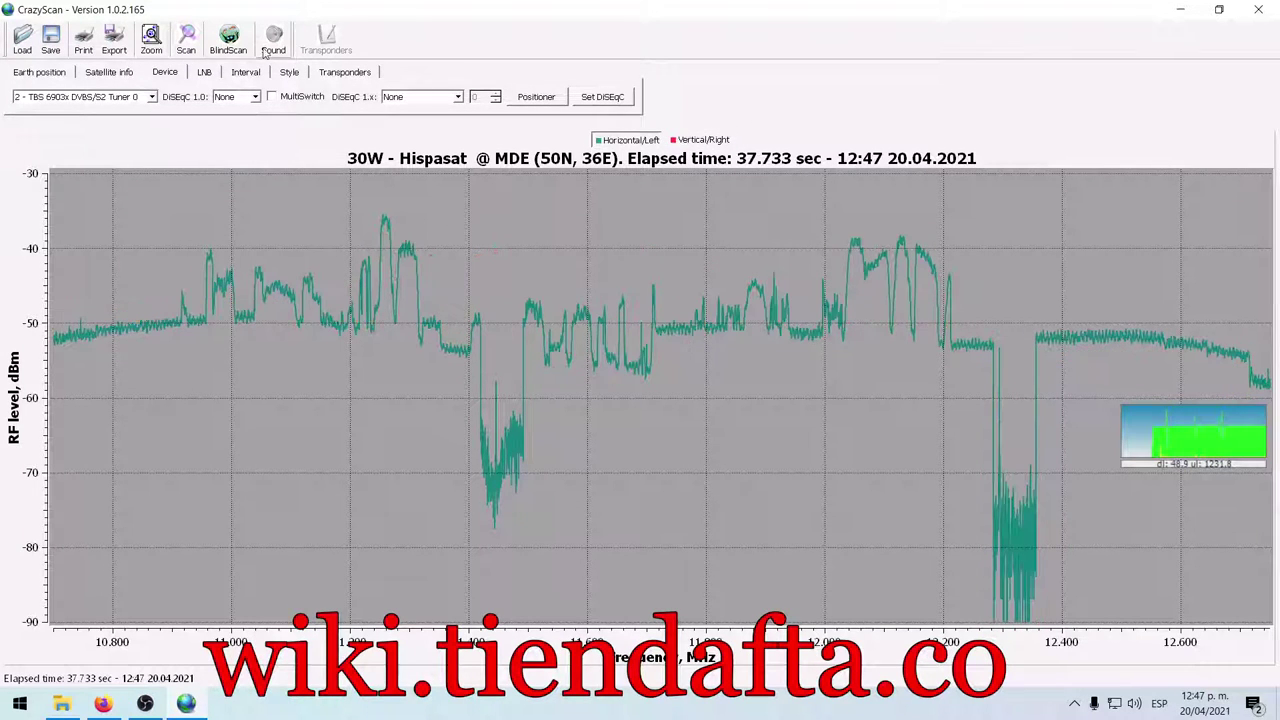
# Zoom in on the 10.85–11.26 GHz carriers, restore the full span, and mark 10903–11106 MHz
pyautogui.click(151, 40)
pyautogui.moveTo(141, 205); pyautogui.dragTo(391, 354)
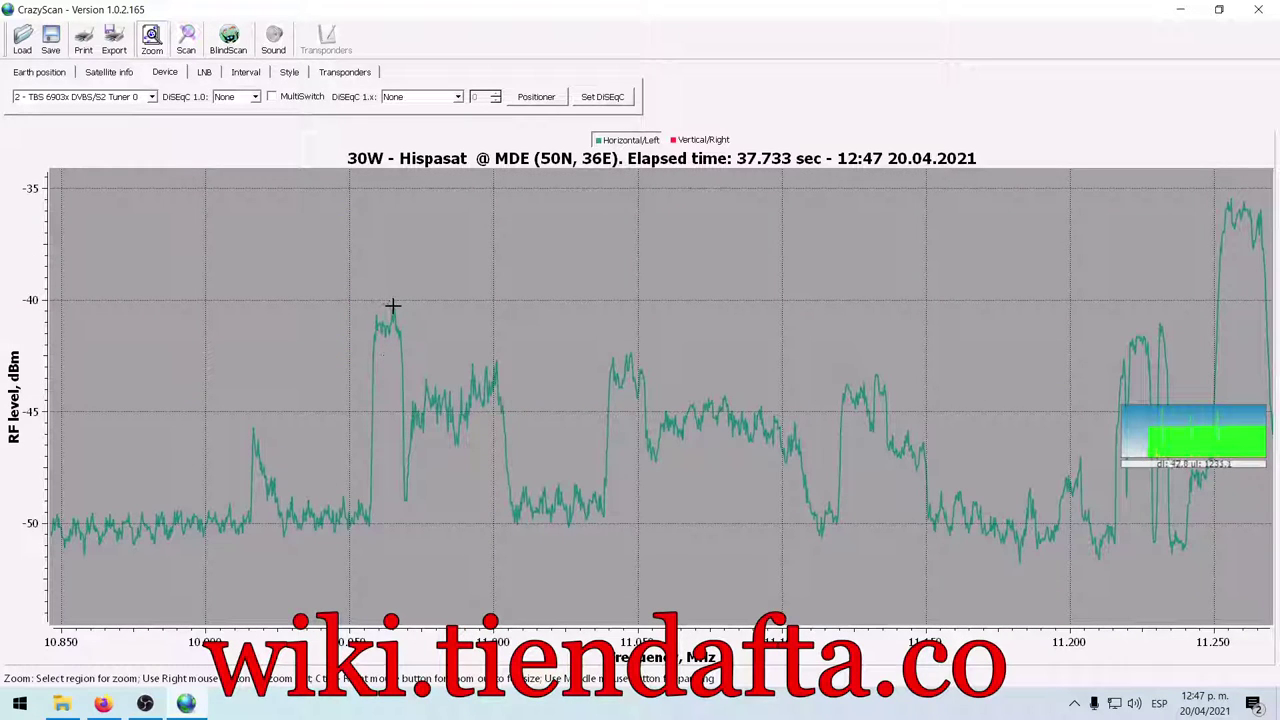
pyautogui.click(152, 50)
pyautogui.moveTo(174, 229); pyautogui.dragTo(294, 345)
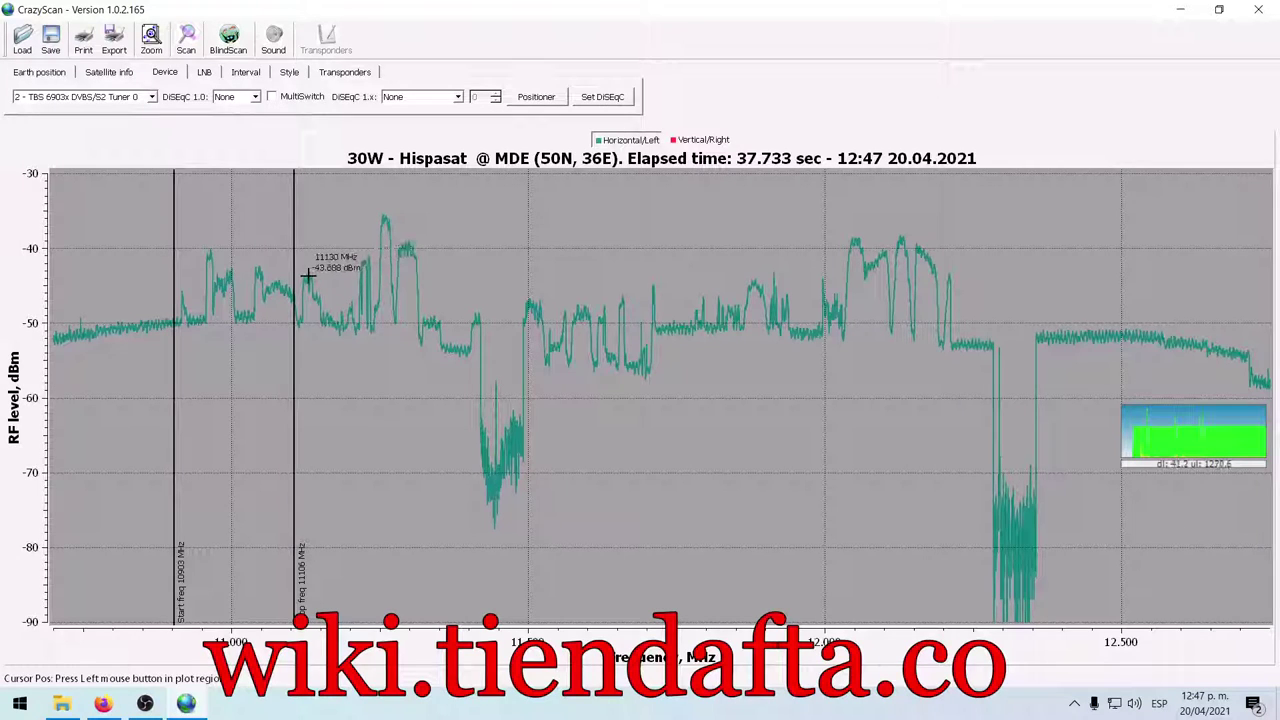
# Briefly blind-scan the 11126 MHz carrier, then reopen carrier search at 11046 MHz
pyautogui.click(305, 275)
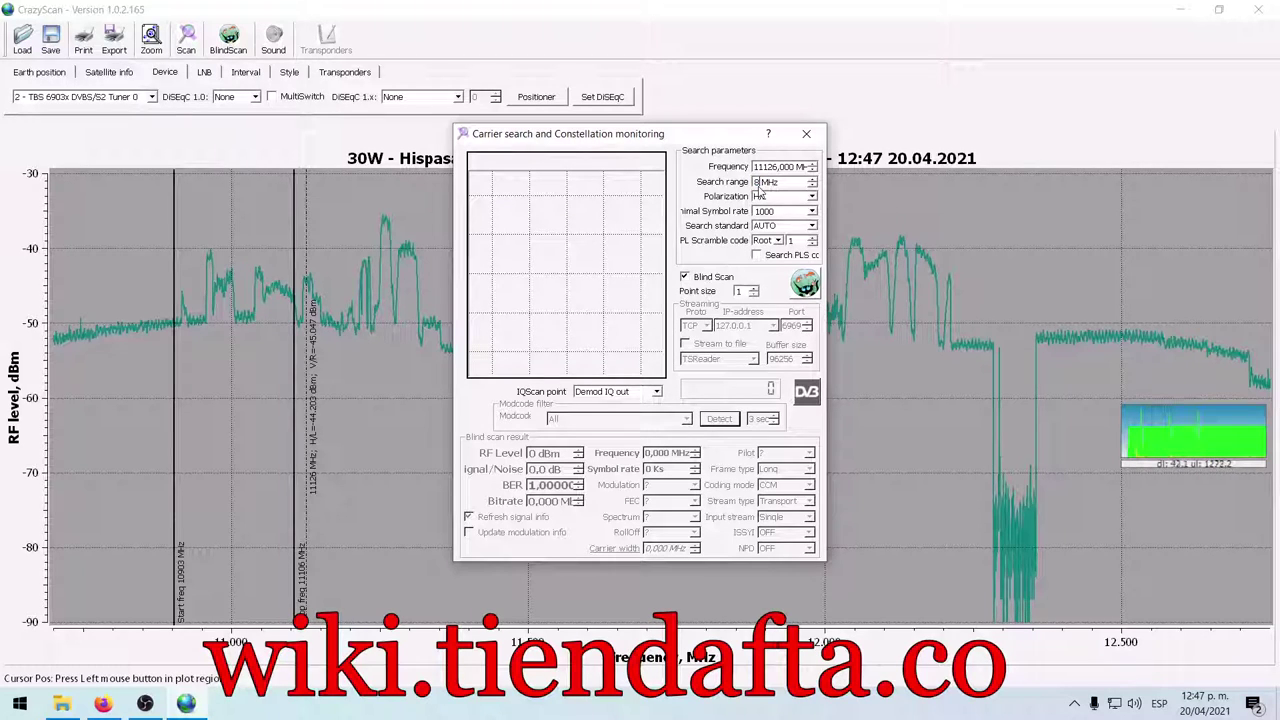
pyautogui.click(805, 286)
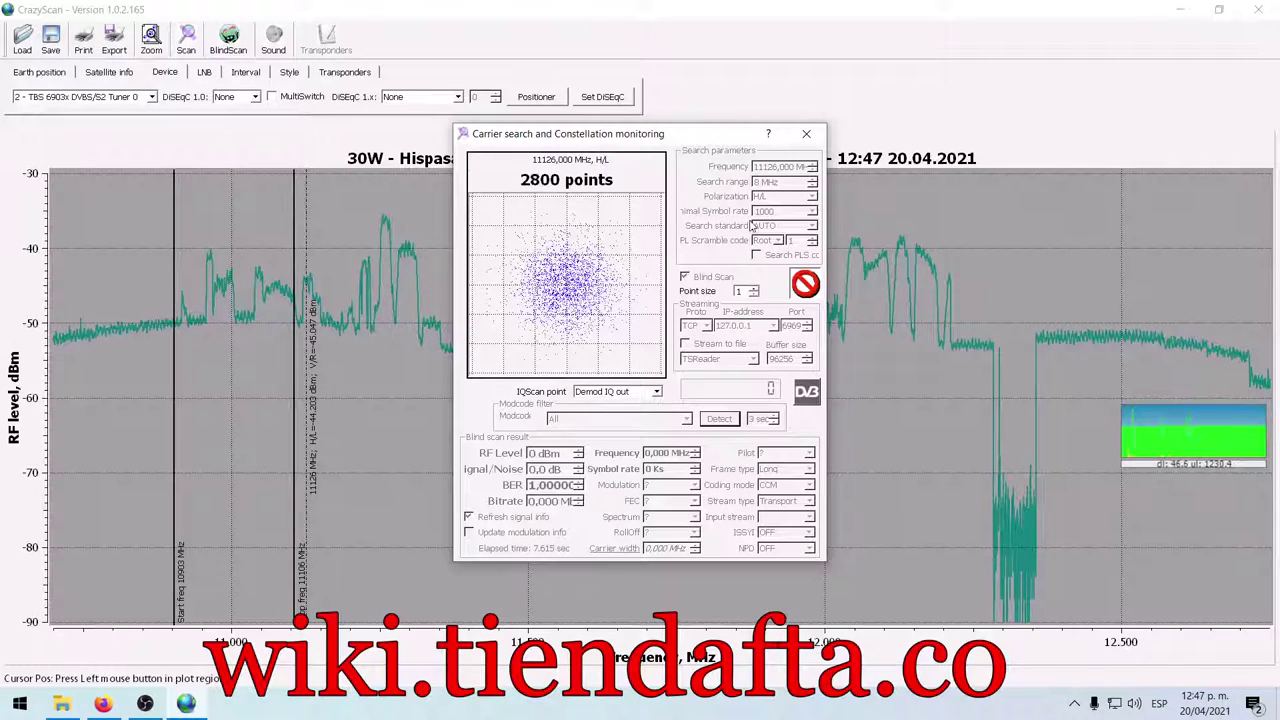
pyautogui.click(806, 285)
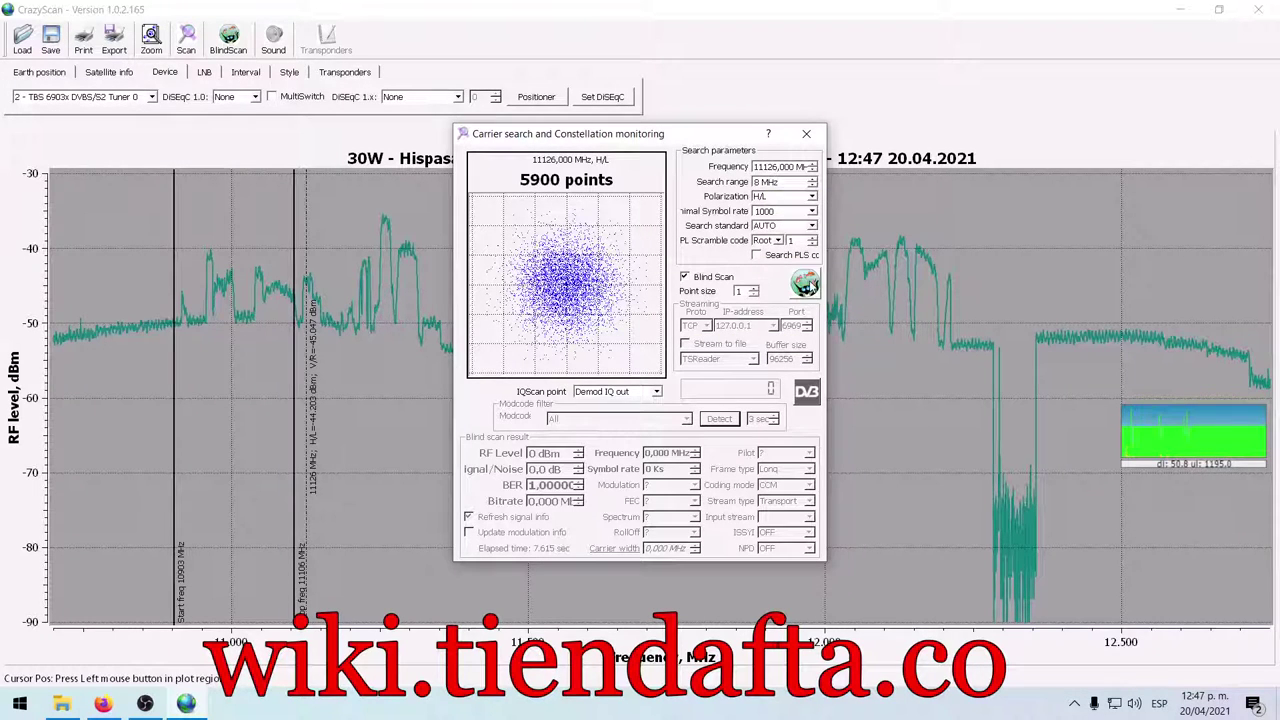
pyautogui.click(806, 133)
pyautogui.doubleClick(258, 272)
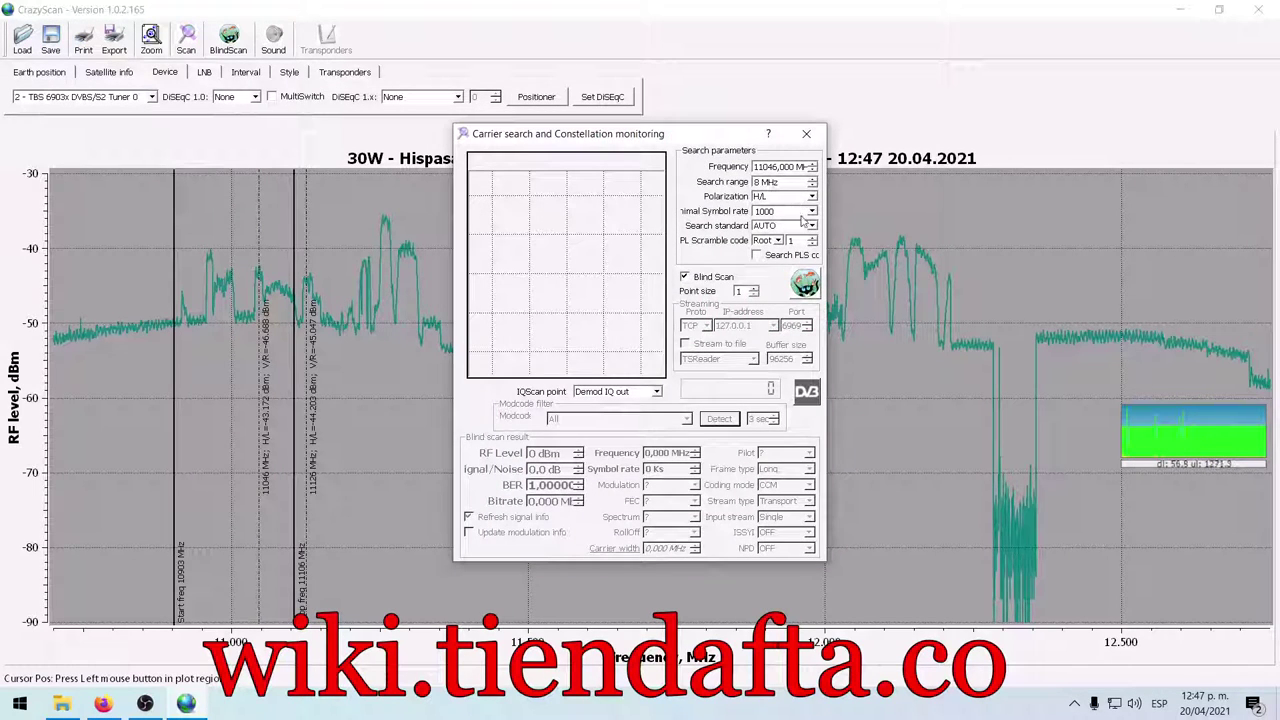
# Blind-scan to lock 11043.853 MHz at 11665 Ks, DVB-S2 5/6, and stream it to TSReader
pyautogui.click(806, 284)
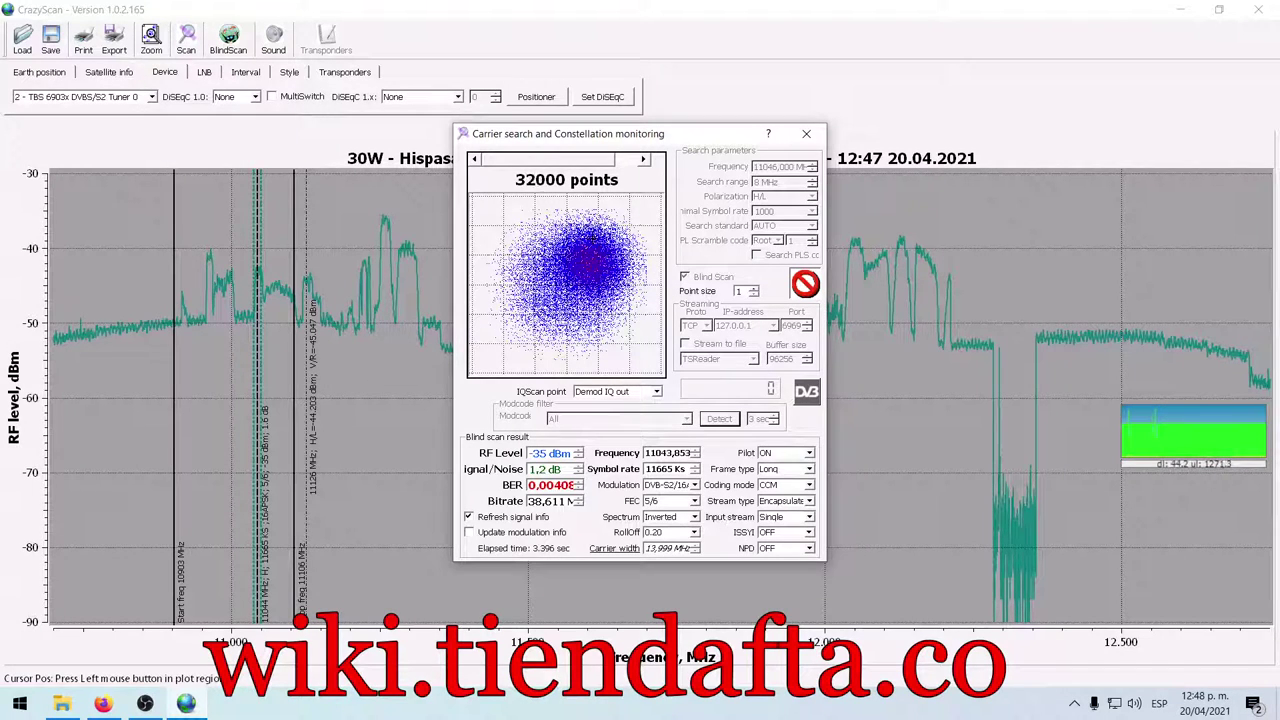
pyautogui.click(500, 337)
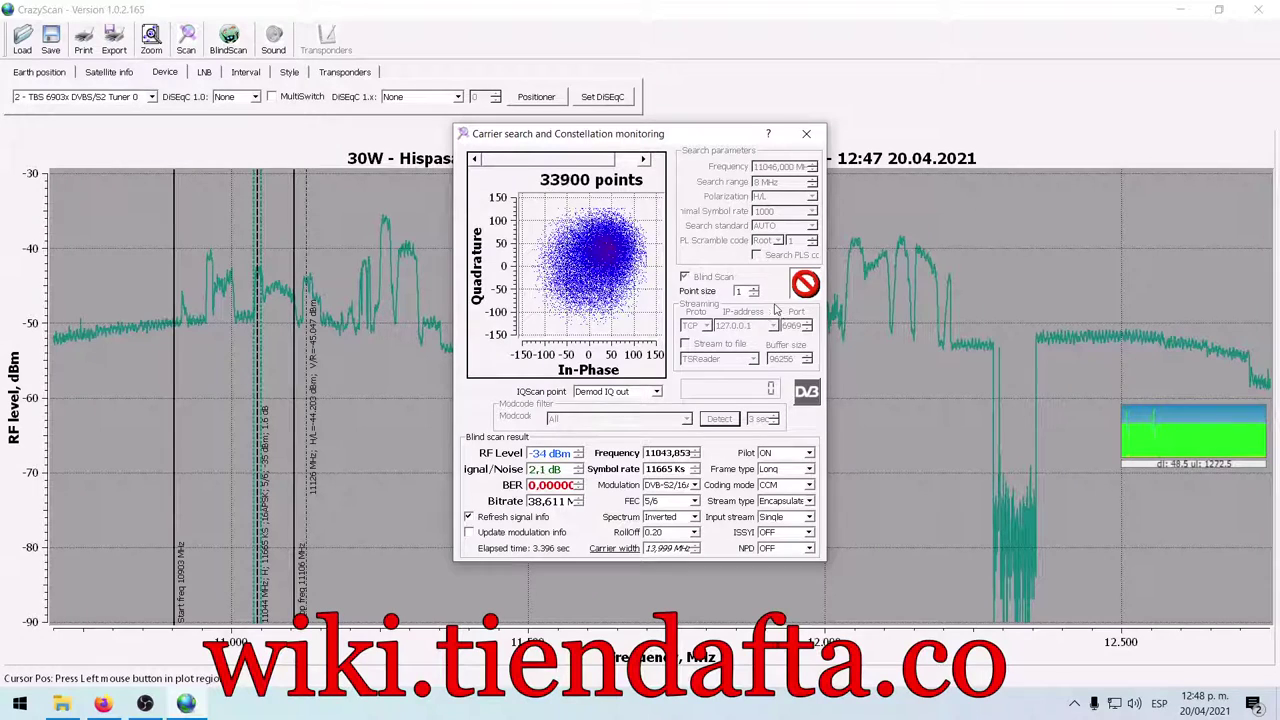
pyautogui.click(590, 305)
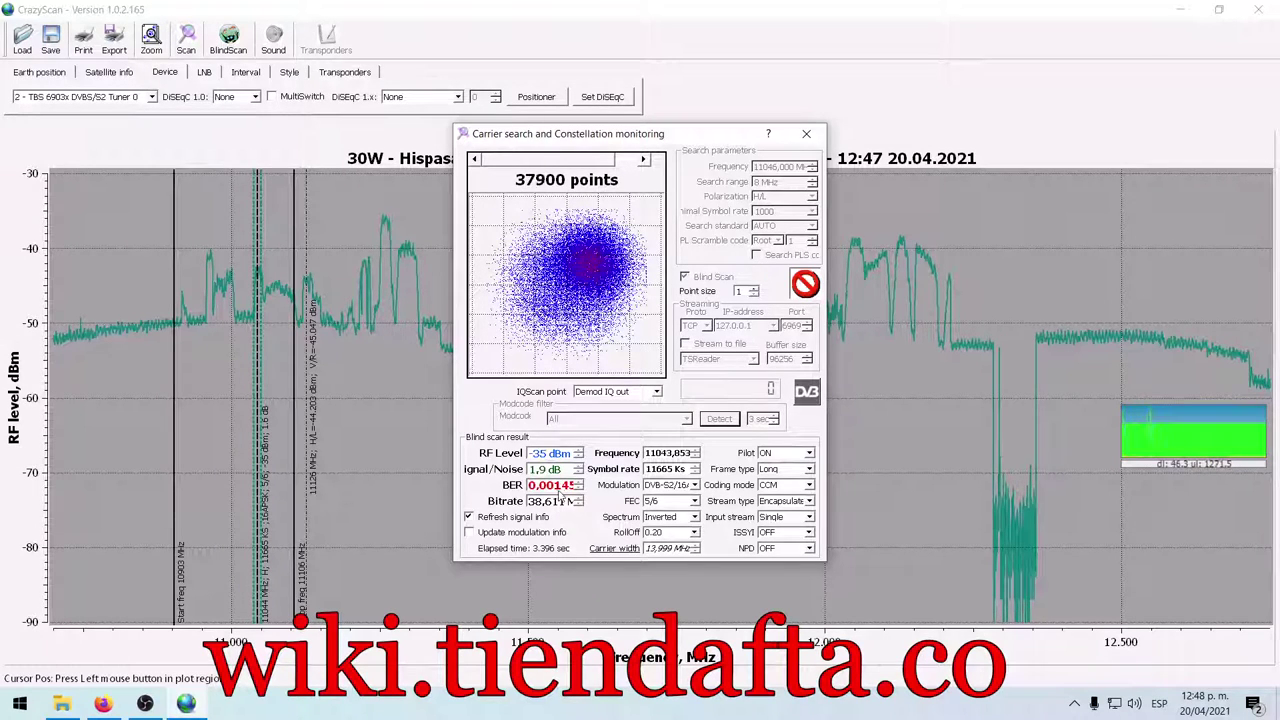
pyautogui.click(805, 284)
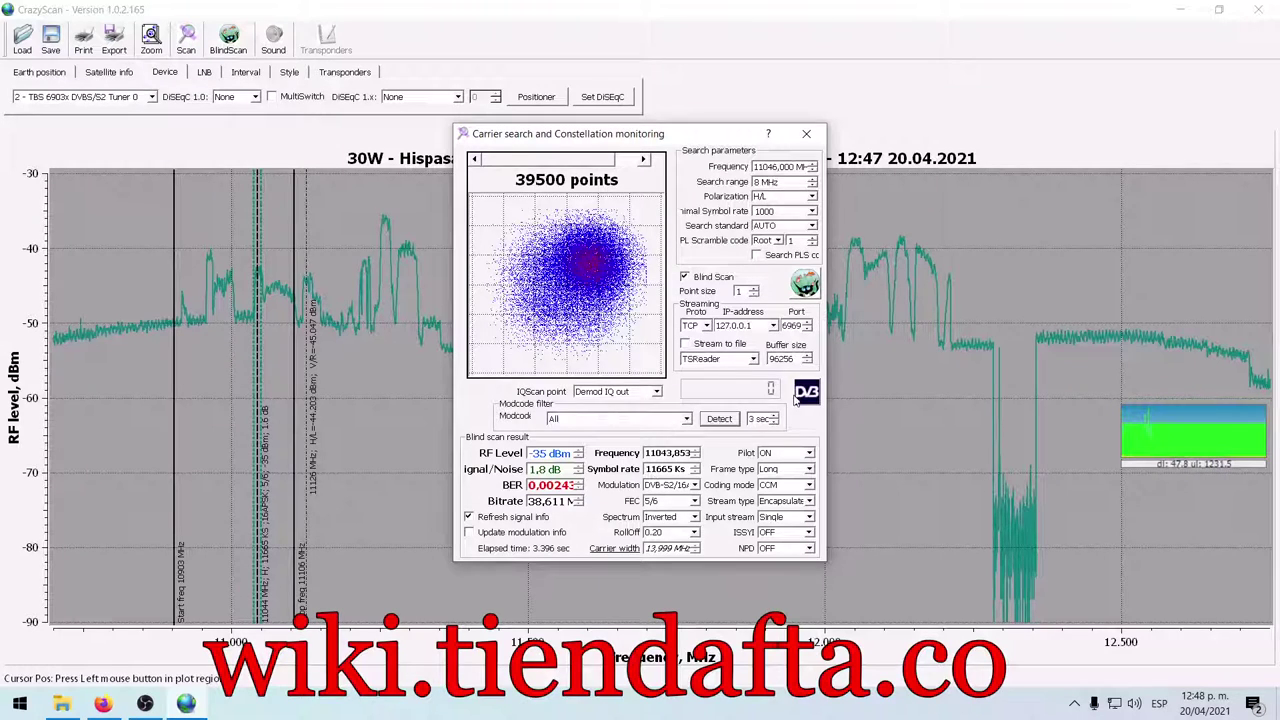
pyautogui.click(808, 393)
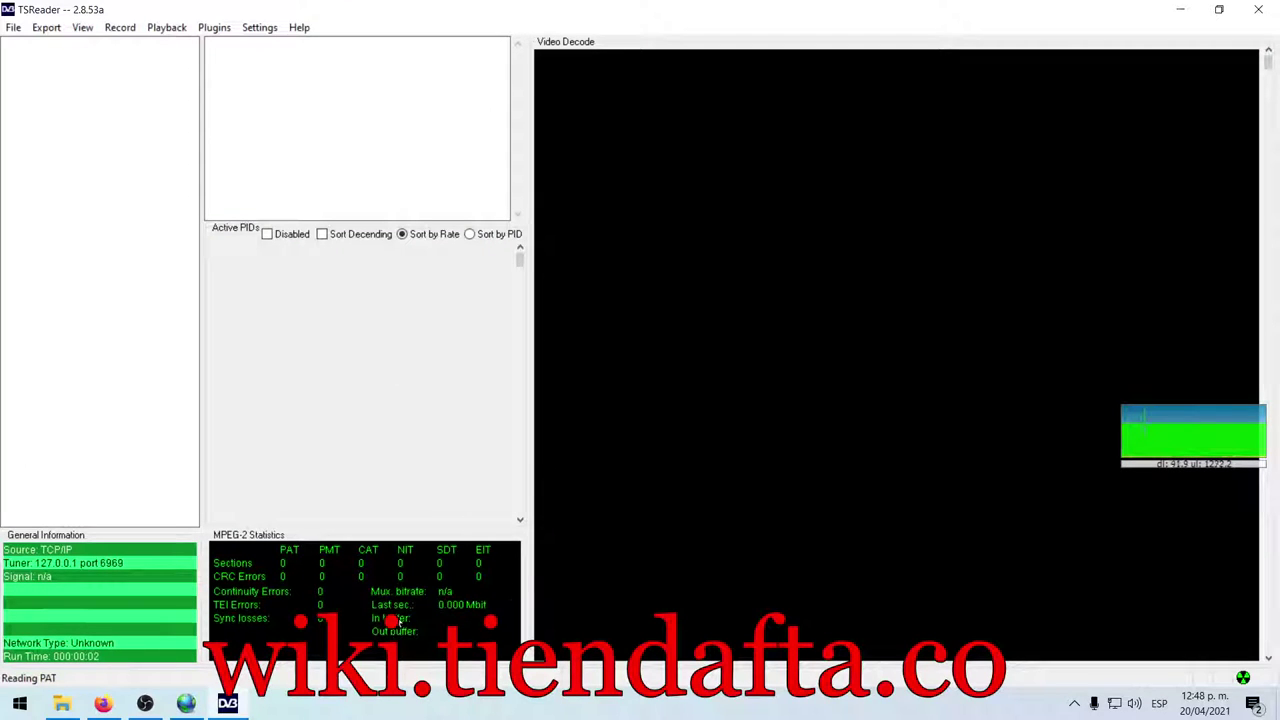
# Toggle TSReader's bitrate between maximum and last-second, and hide the Wiki.tiendafta.co watermark source
pyautogui.click(469, 603)
pyautogui.click(468, 603)
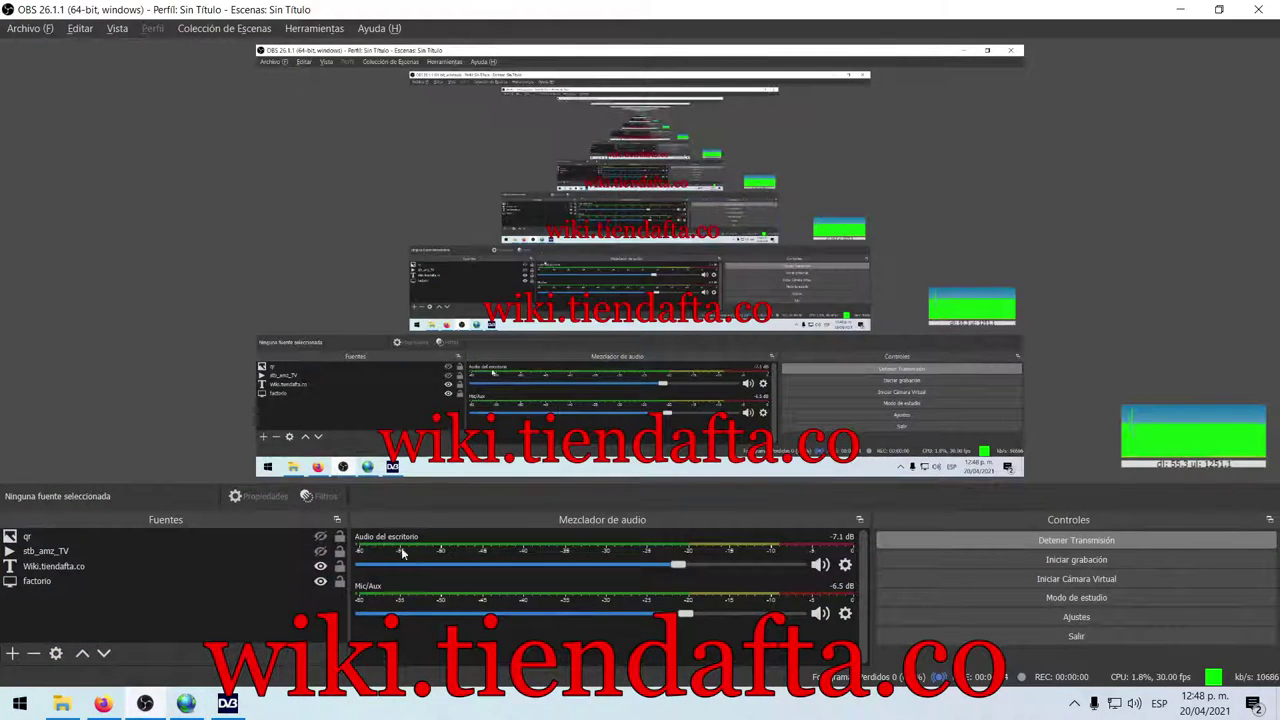
pyautogui.click(321, 567)
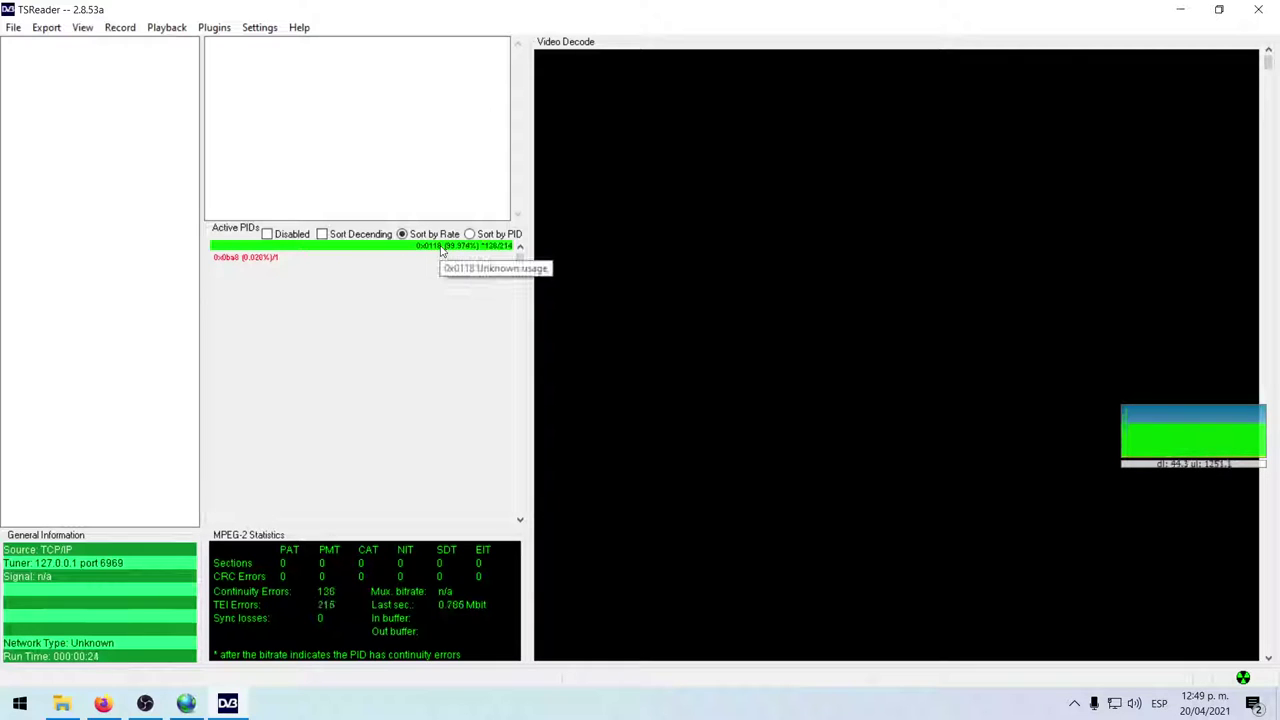
# Decode PIDs 0x0118 and 0x0ba8 in IP/DVB mode, then close TSReader and return to CrazyScan
pyautogui.click(13, 28)
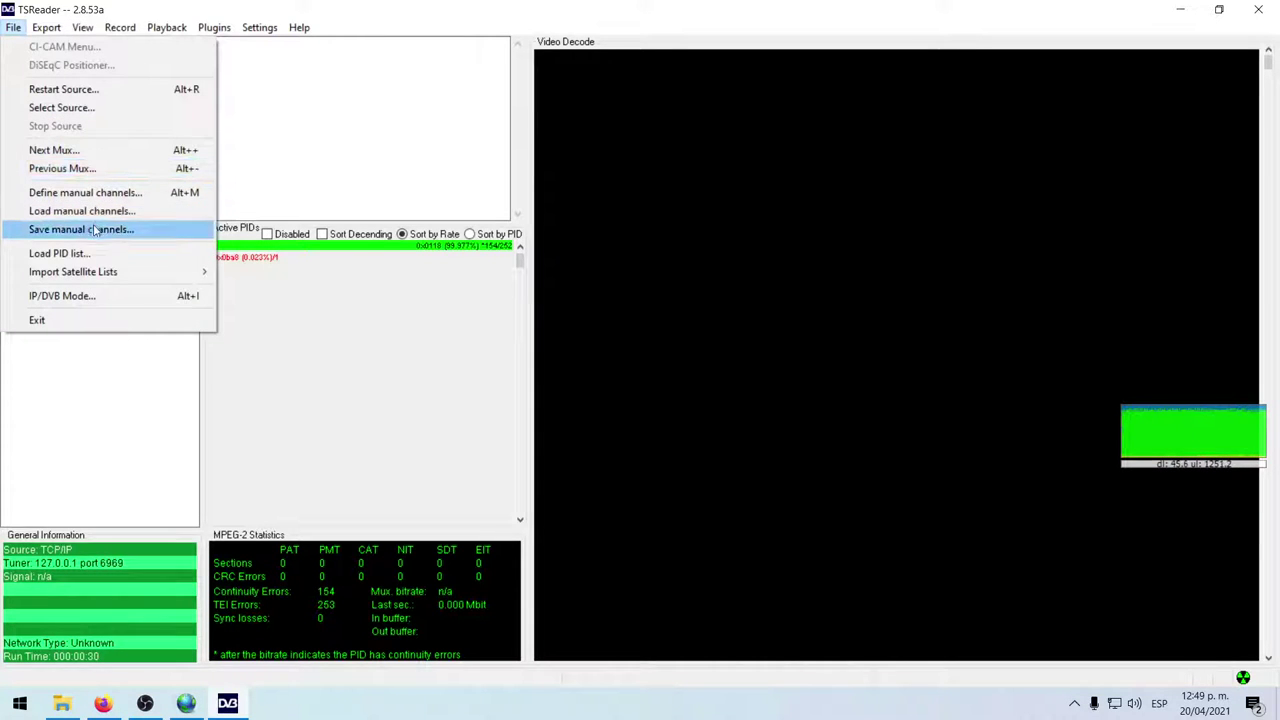
pyautogui.click(92, 296)
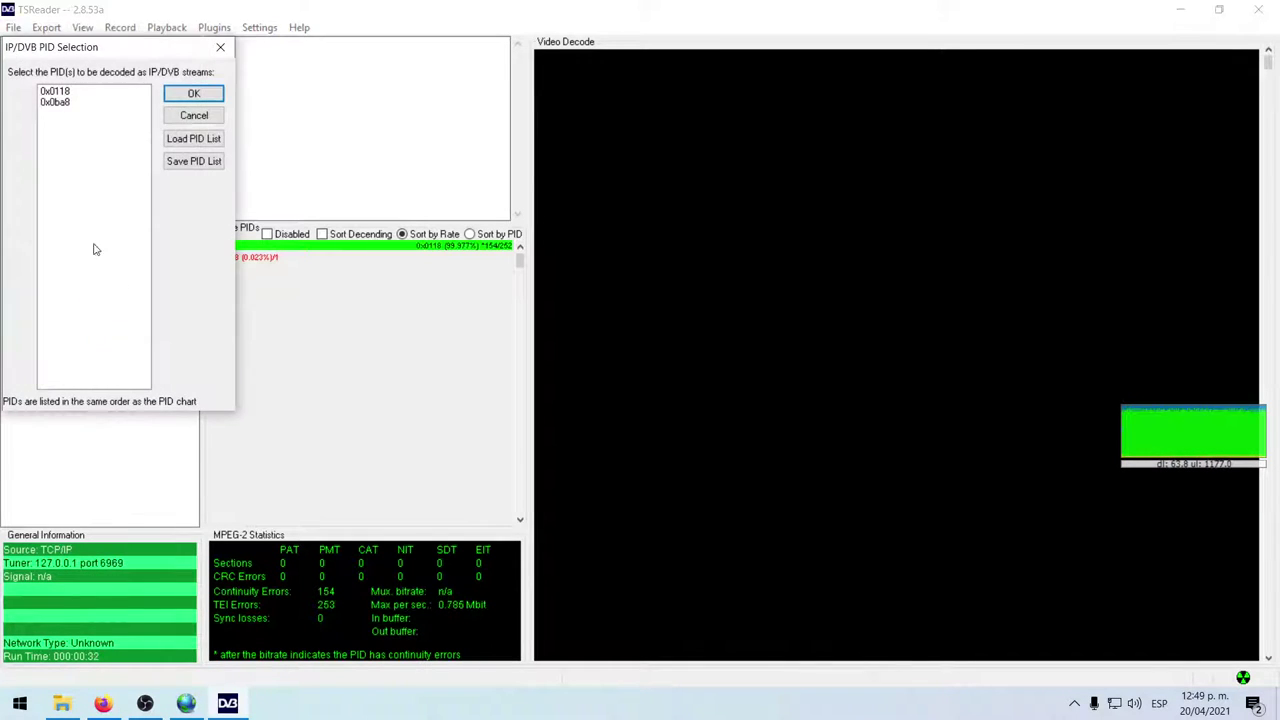
pyautogui.click(55, 91)
pyautogui.keyDown('shift'); pyautogui.click(55, 102); pyautogui.keyUp('shift')
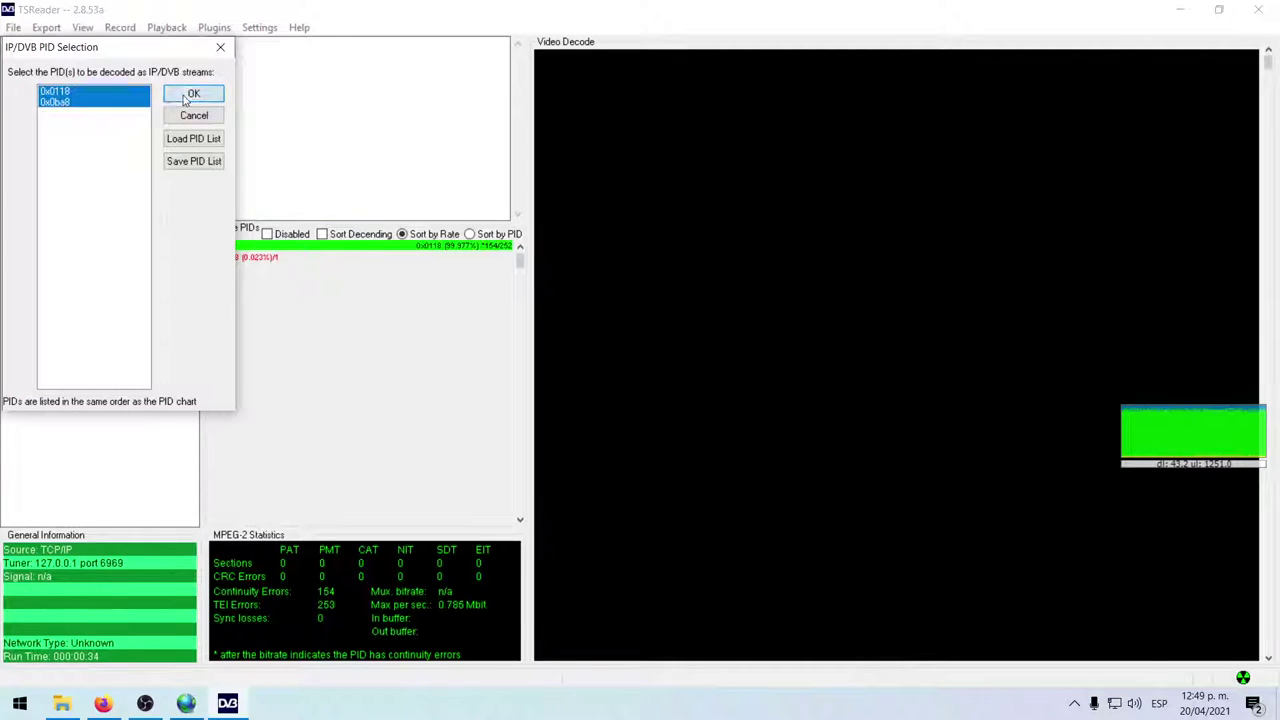
pyautogui.click(193, 94)
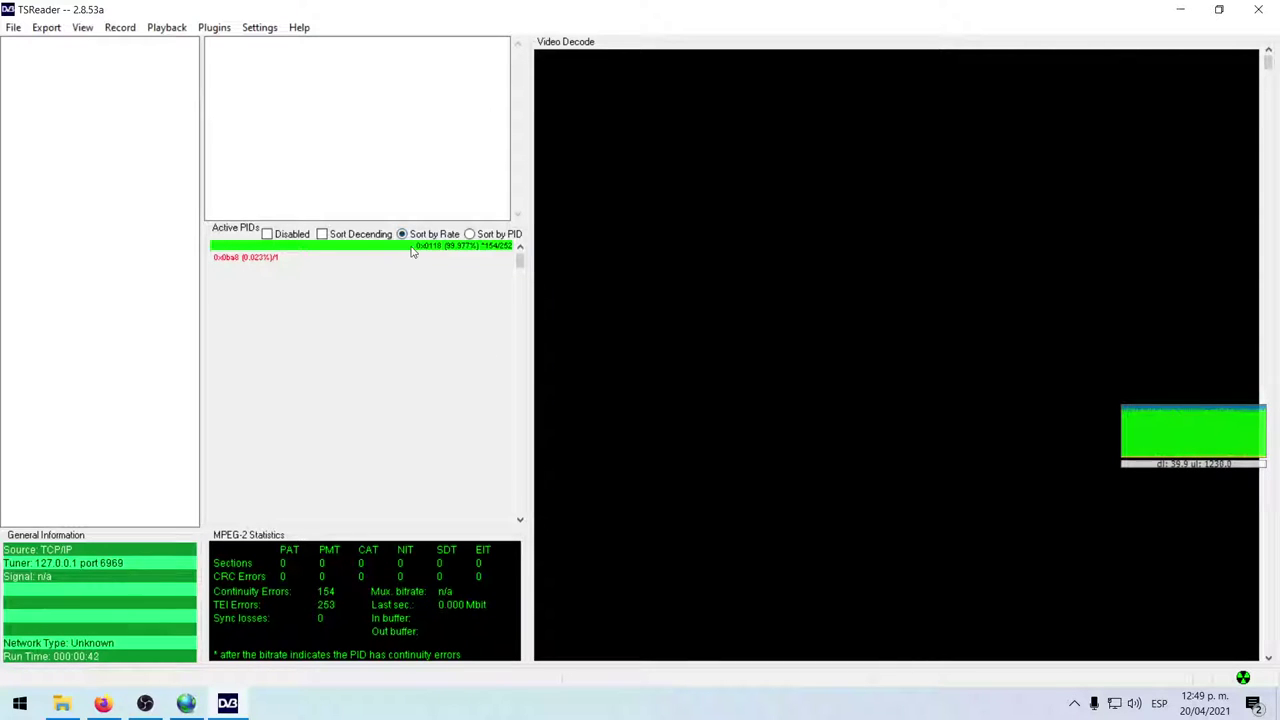
pyautogui.click(1259, 10)
pyautogui.hotkey('alt', 'Tab')
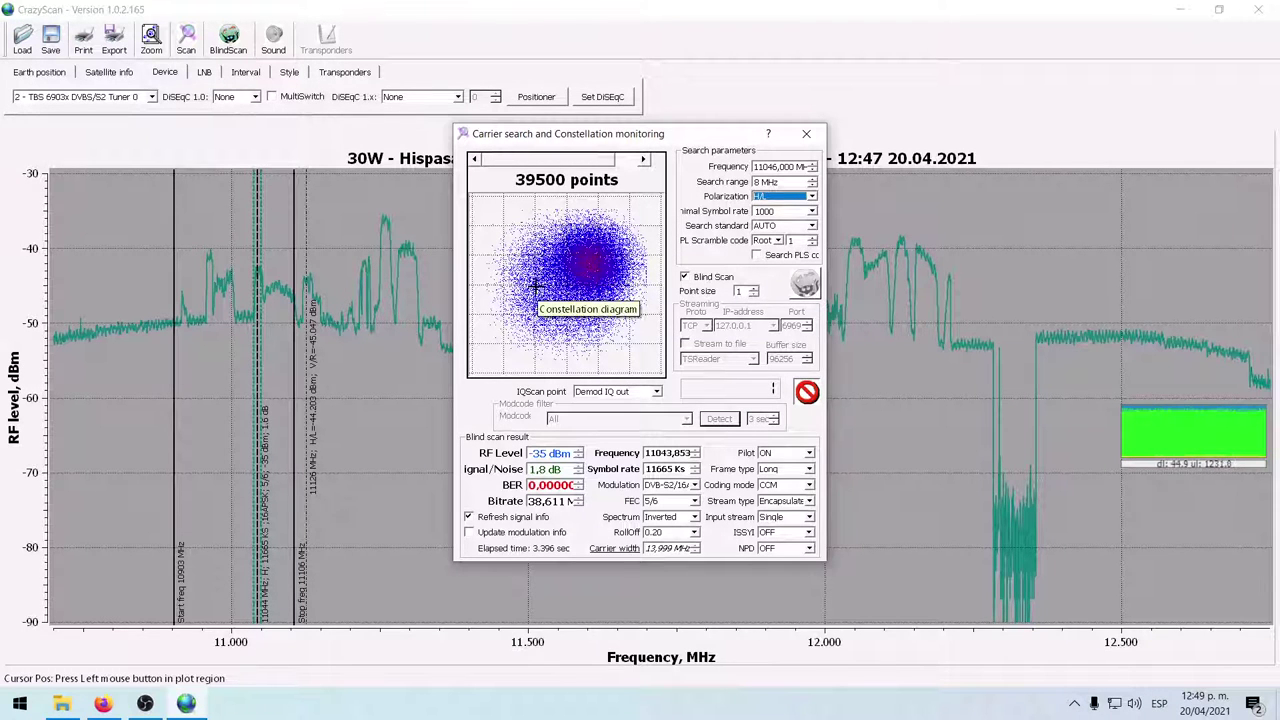
# Set the search range to 5 MHz and blind-scan the 11046 MHz carrier
pyautogui.click(756, 182)
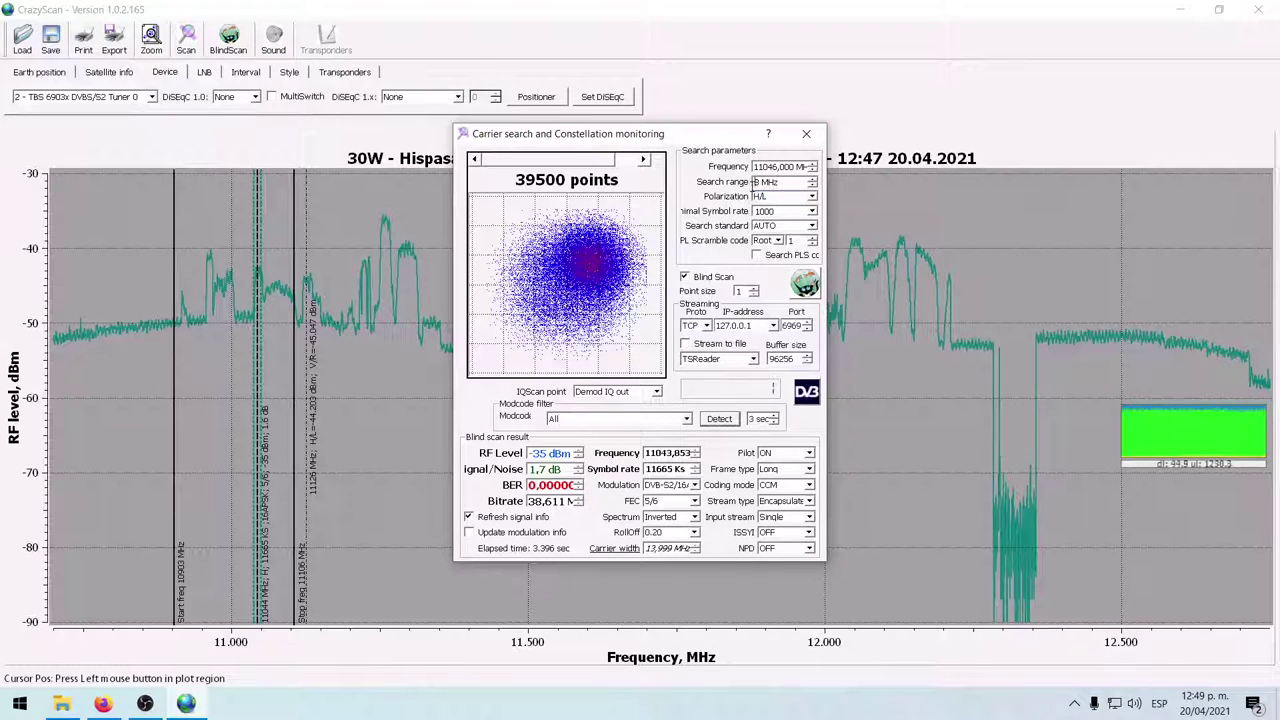
pyautogui.moveTo(757, 182); pyautogui.dragTo(761, 197)
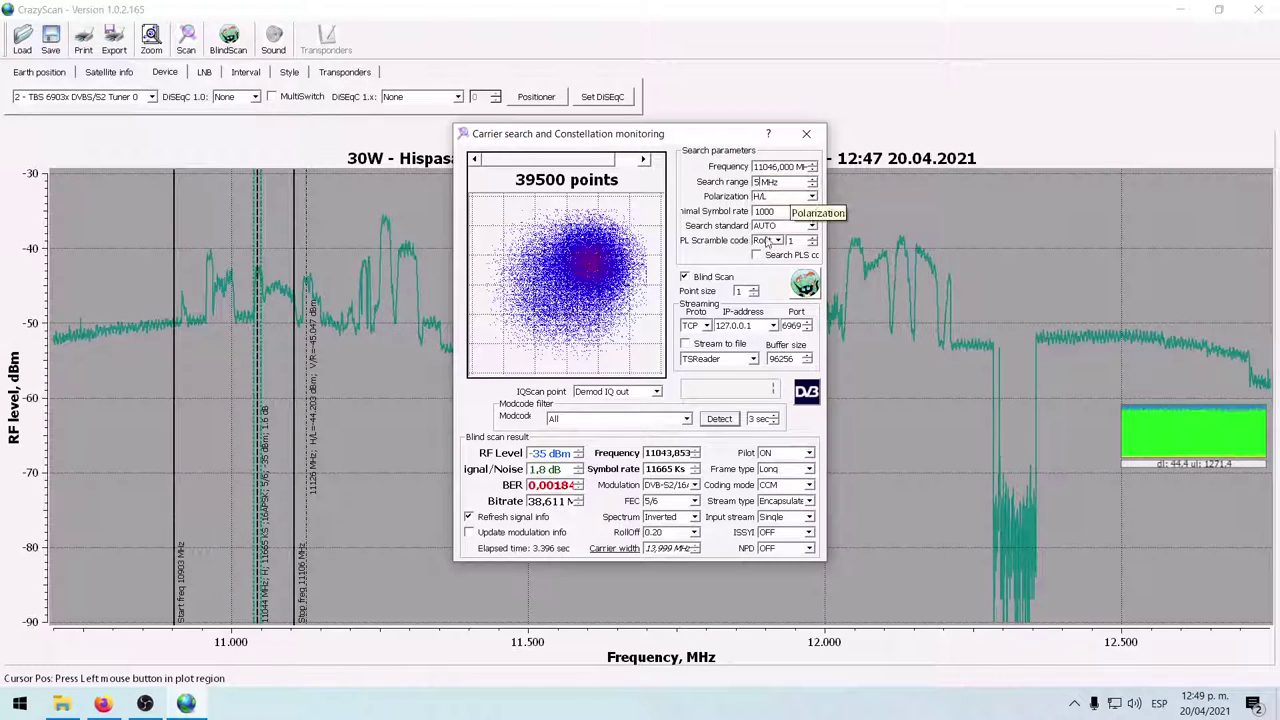
pyautogui.click(806, 292)
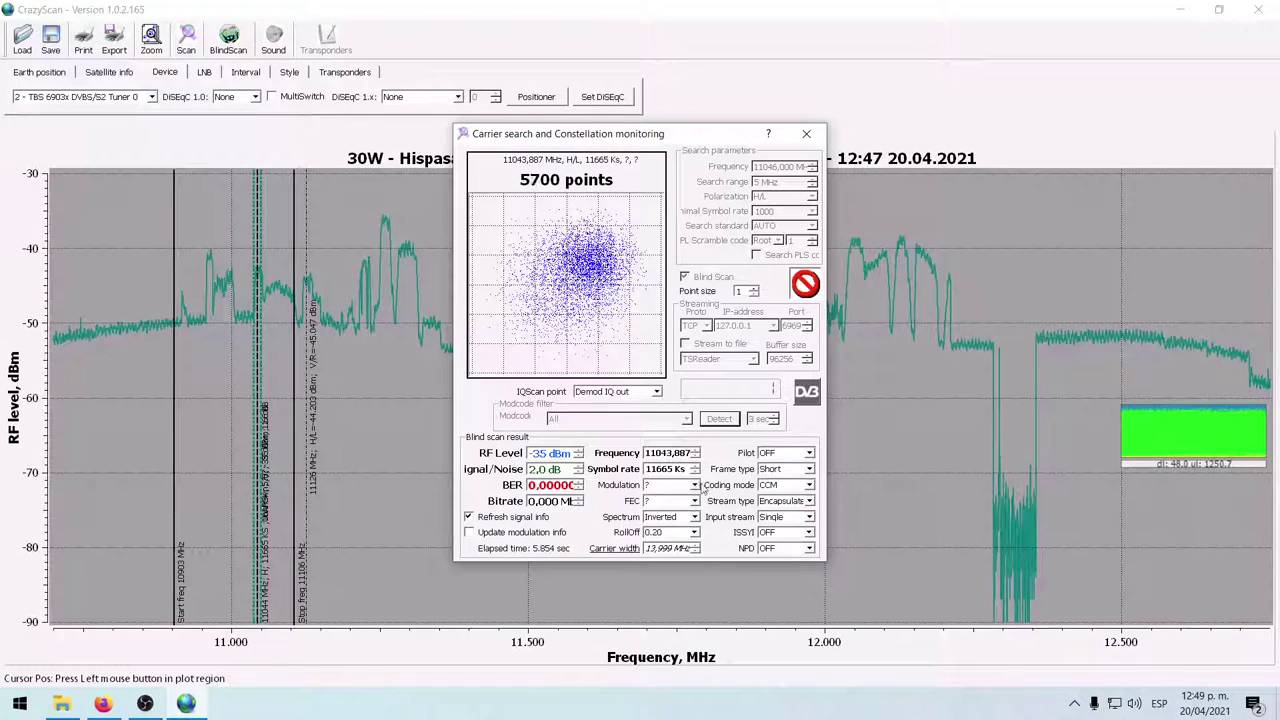
pyautogui.click(694, 485)
pyautogui.click(694, 485)
pyautogui.click(806, 285)
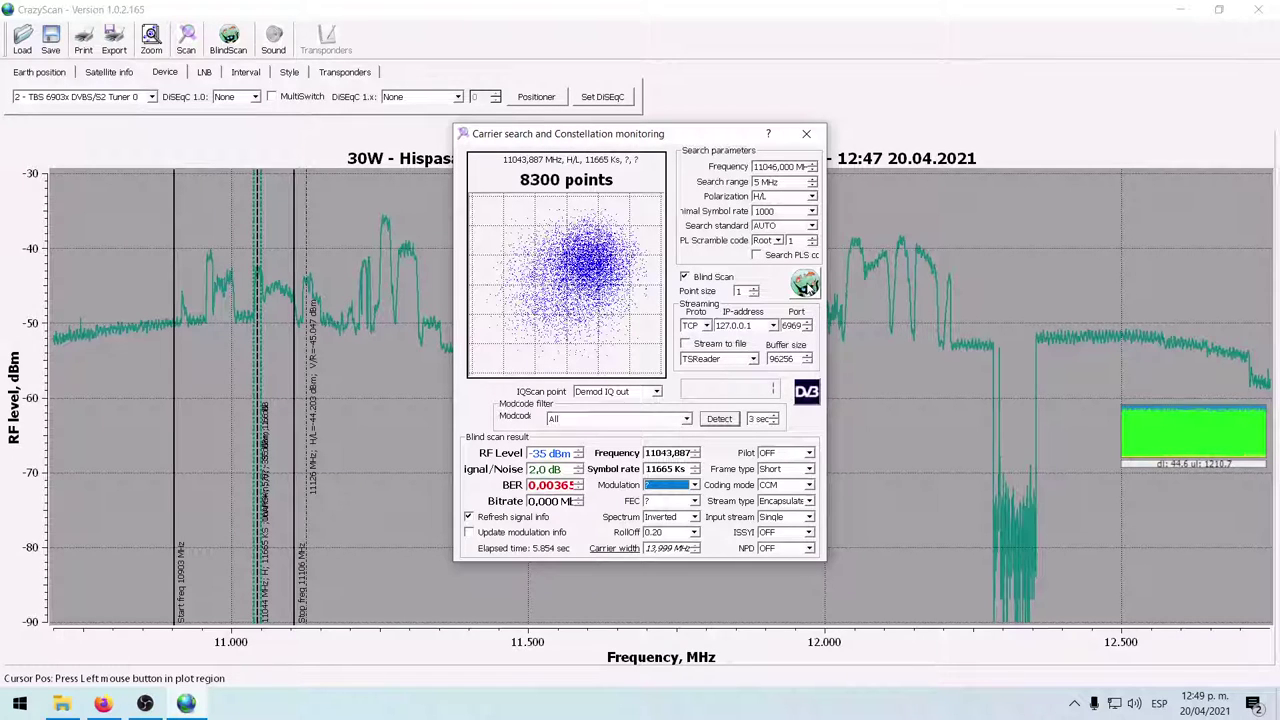
# Briefly stream the locked carrier to TSReader, then stop streaming and close carrier search
pyautogui.click(806, 391)
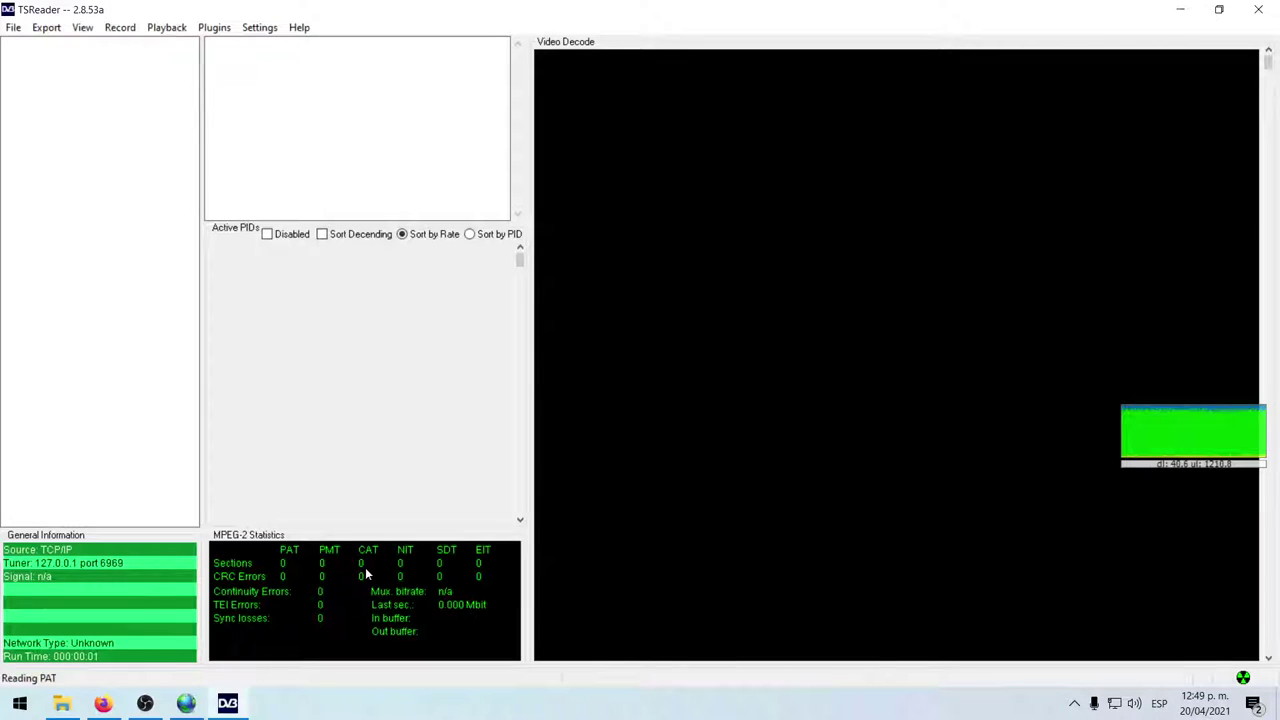
pyautogui.moveTo(145, 706)
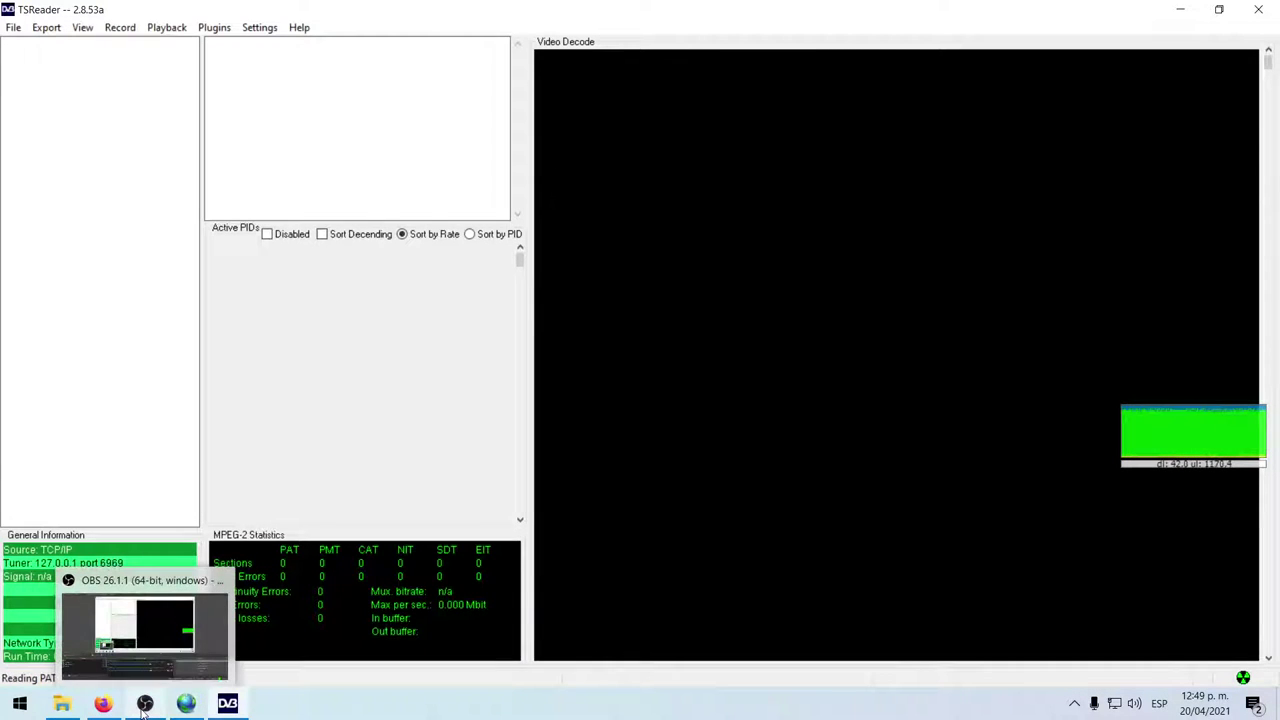
pyautogui.click(186, 705)
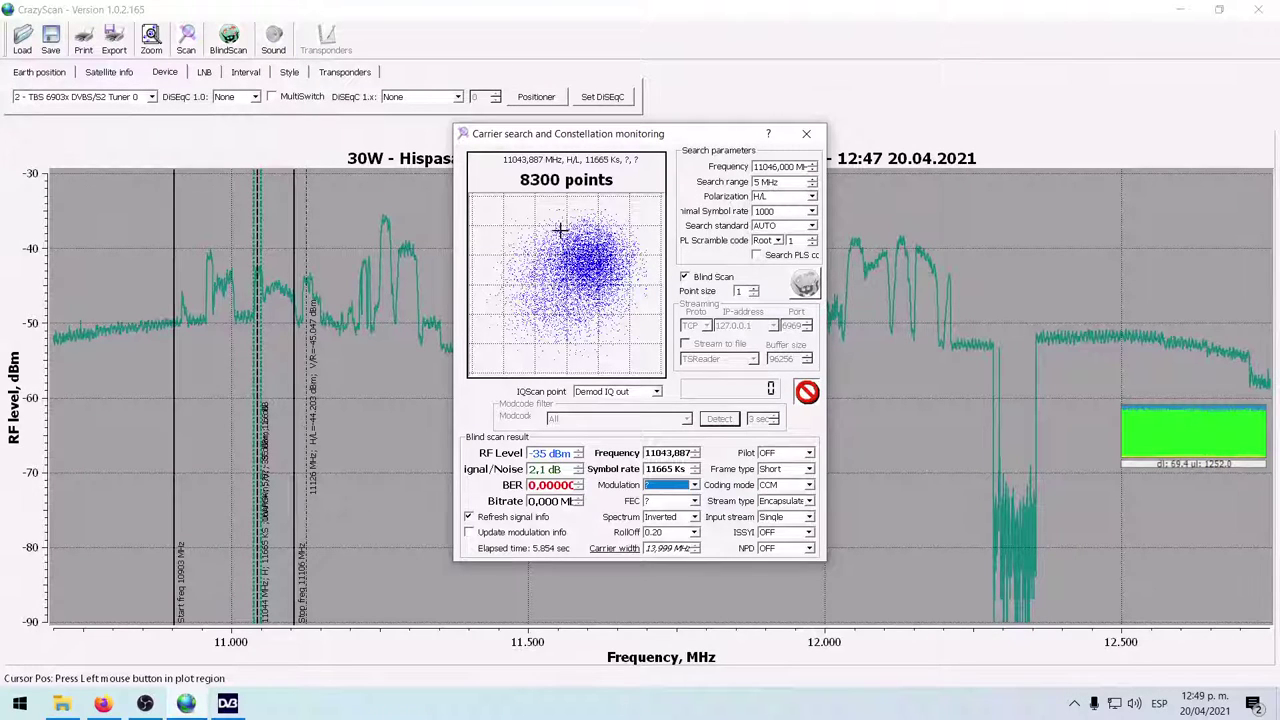
pyautogui.click(806, 392)
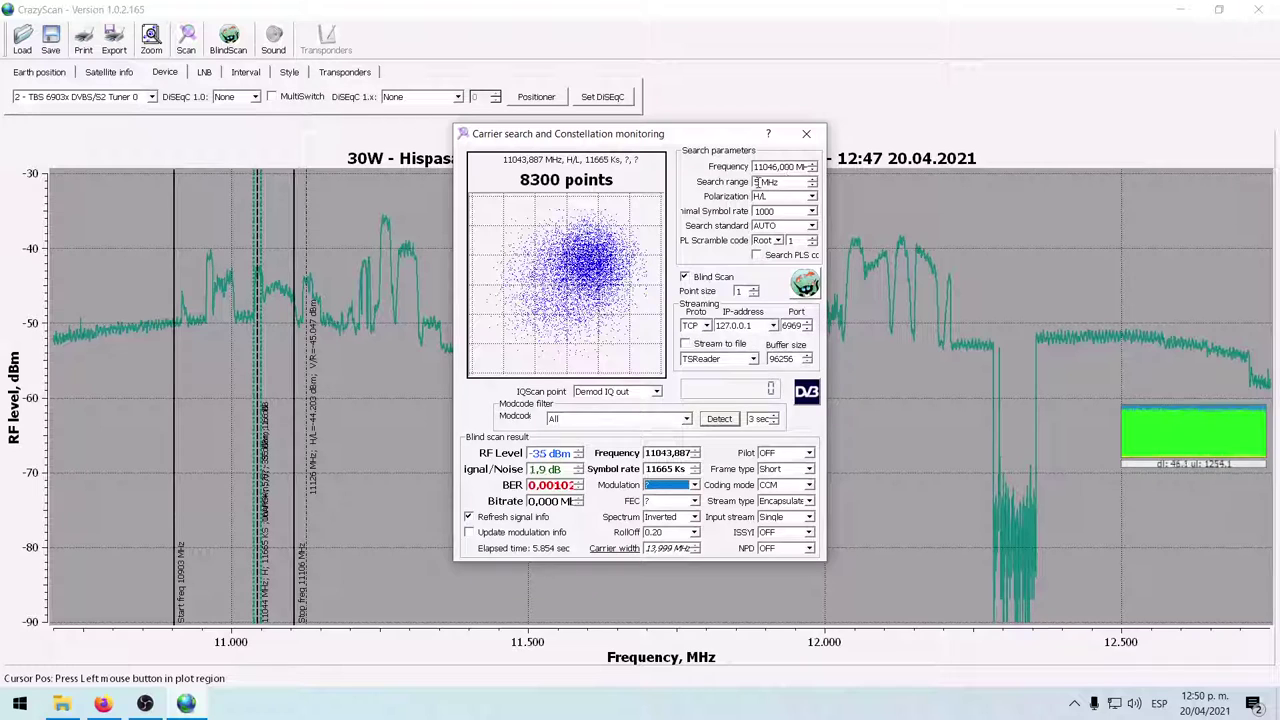
pyautogui.click(806, 133)
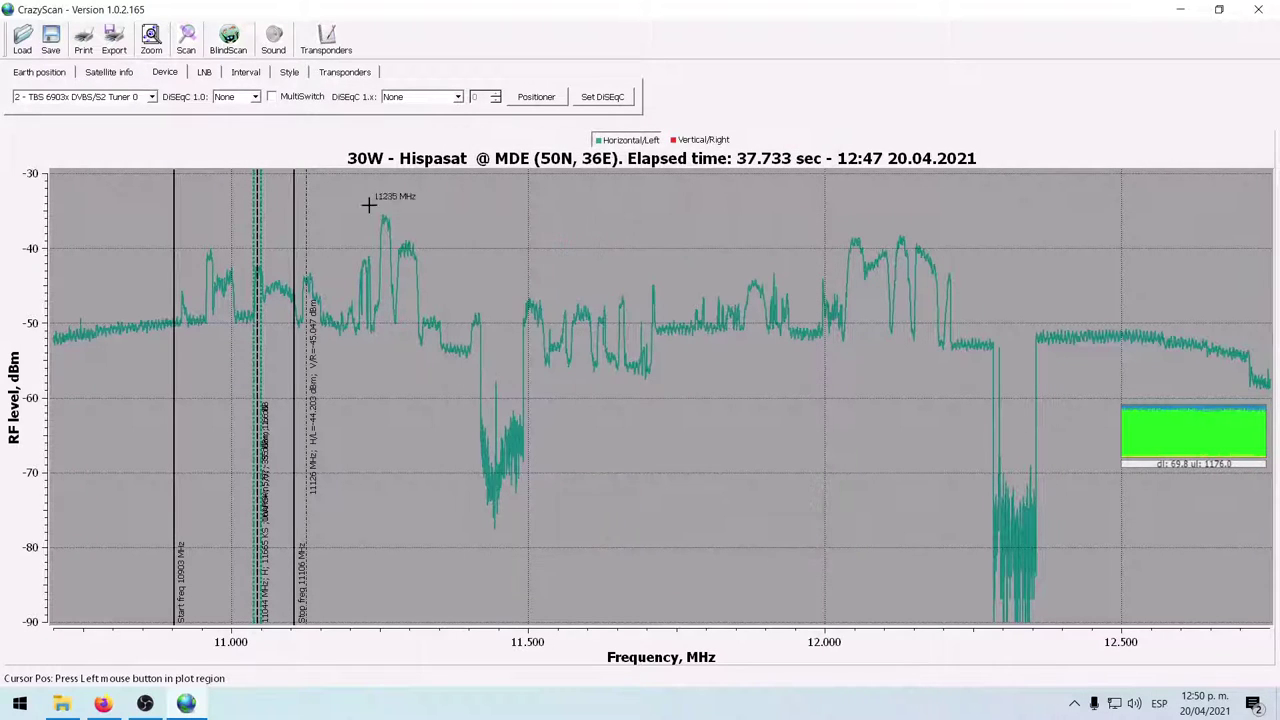
# Run an empty carrier search at 11038 MHz, stop it, and set the frequency to 11045 MHz
pyautogui.doubleClick(258, 268)
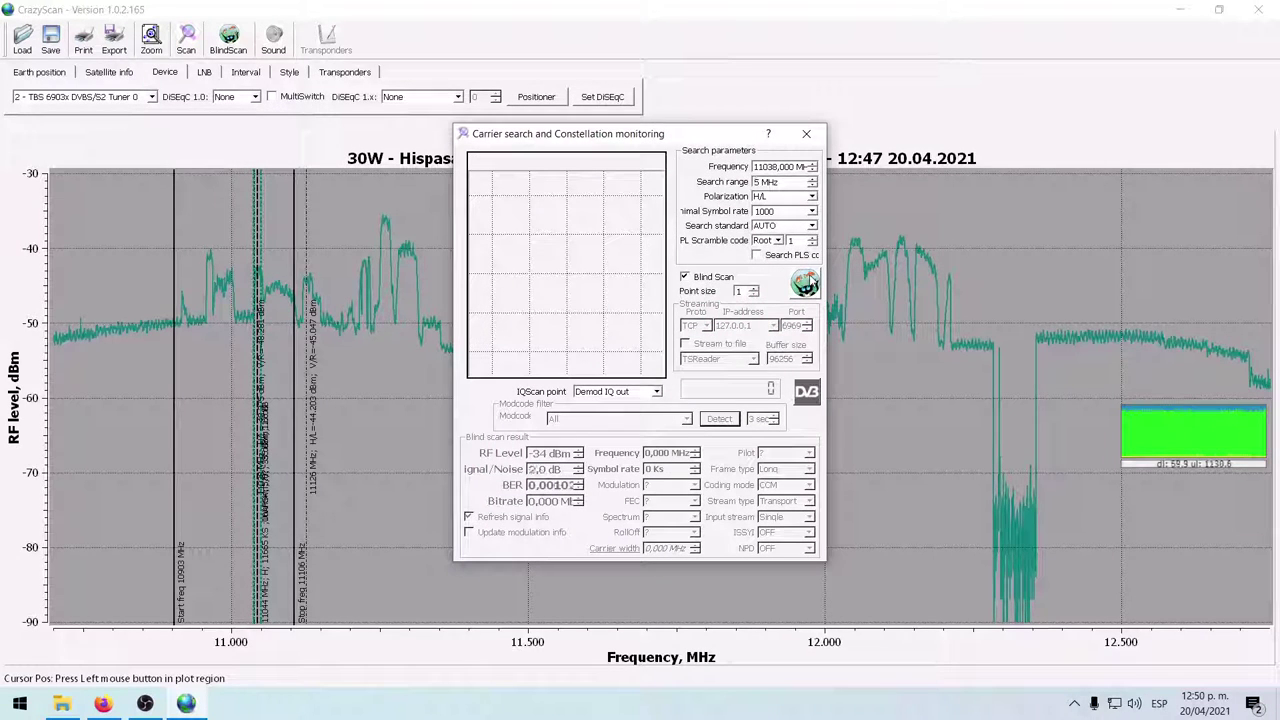
pyautogui.click(808, 283)
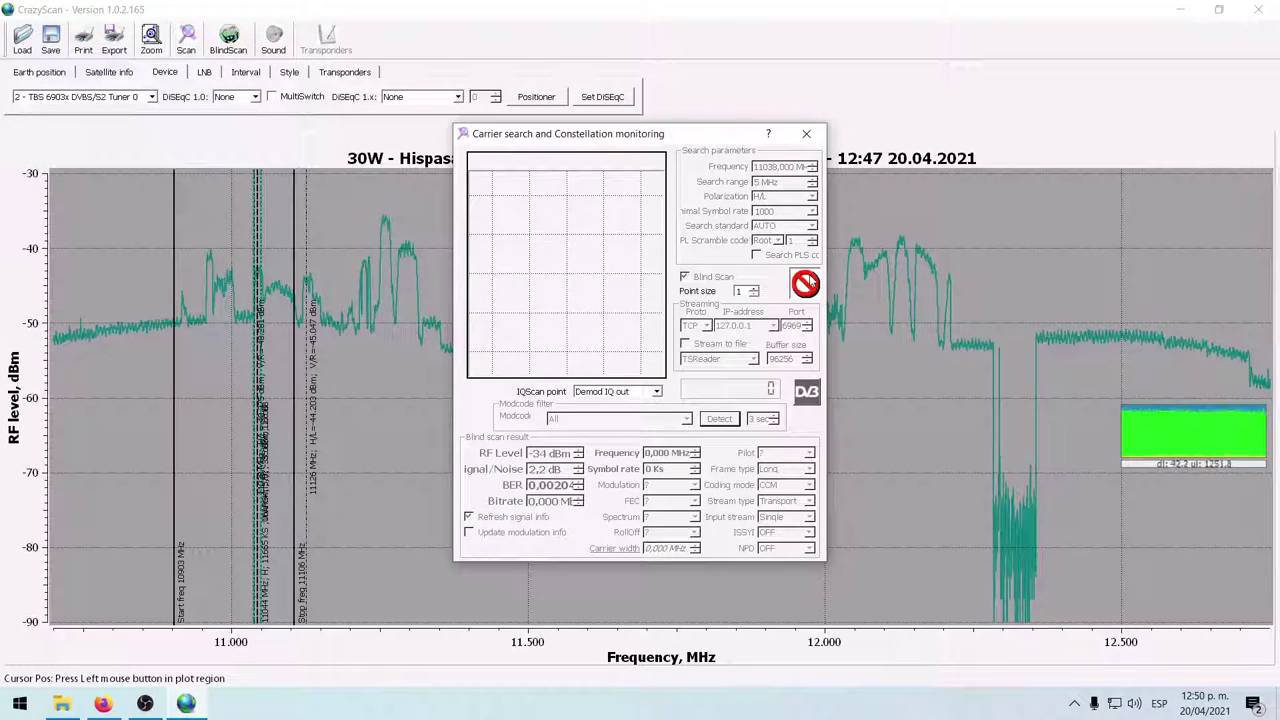
pyautogui.click(148, 704)
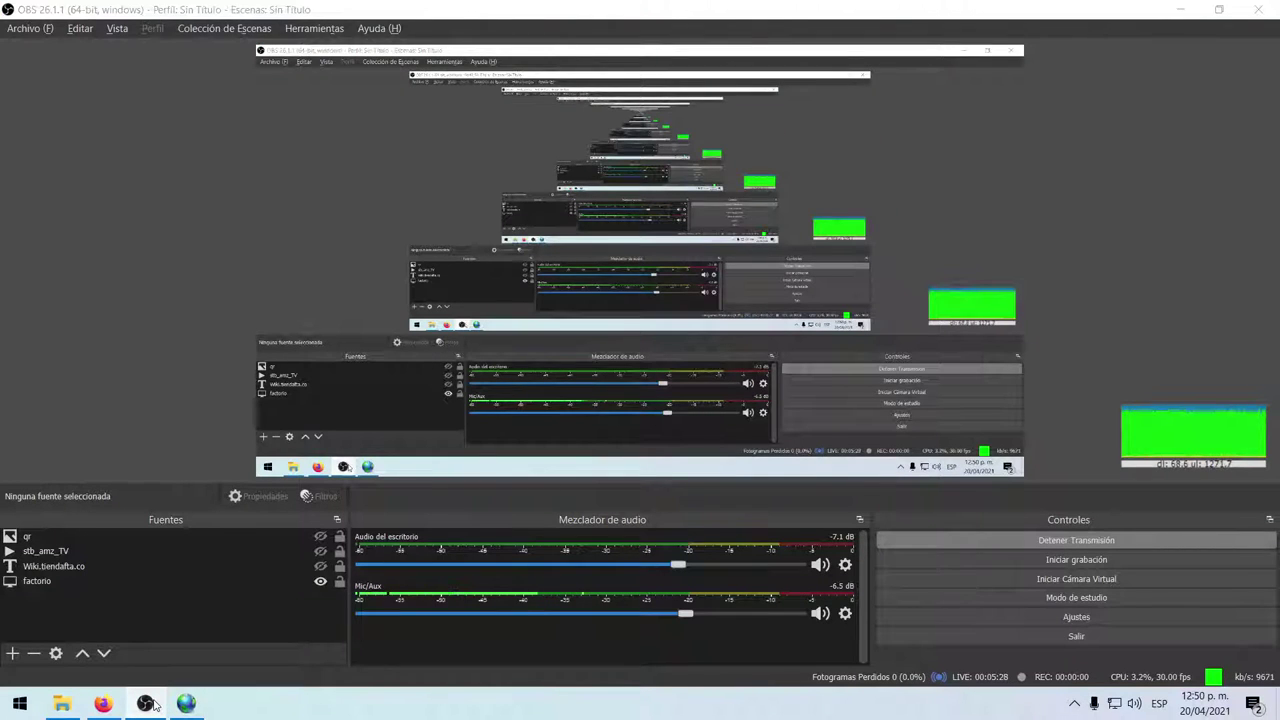
pyautogui.hotkey('alt', 'Tab')
pyautogui.press('Tab')
pyautogui.press('Tab')
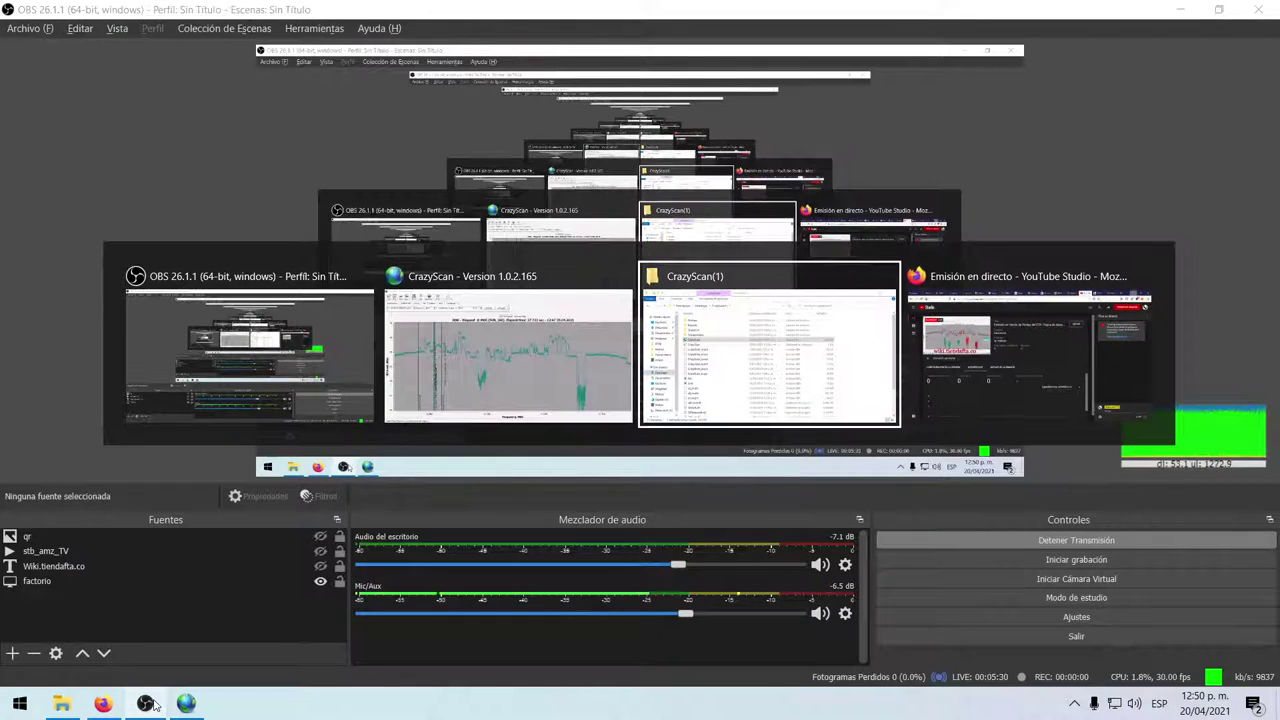
pyautogui.press('Tab')
pyautogui.press('Tab')
pyautogui.press('Tab')
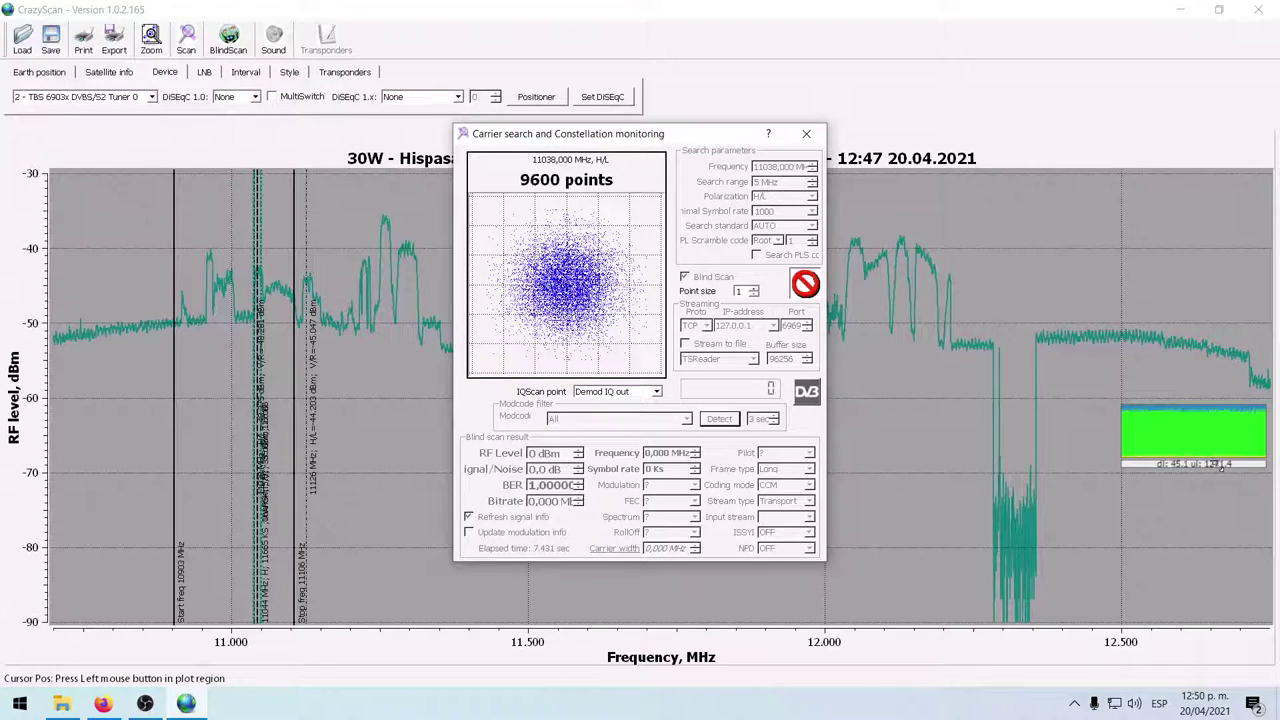
pyautogui.click(806, 285)
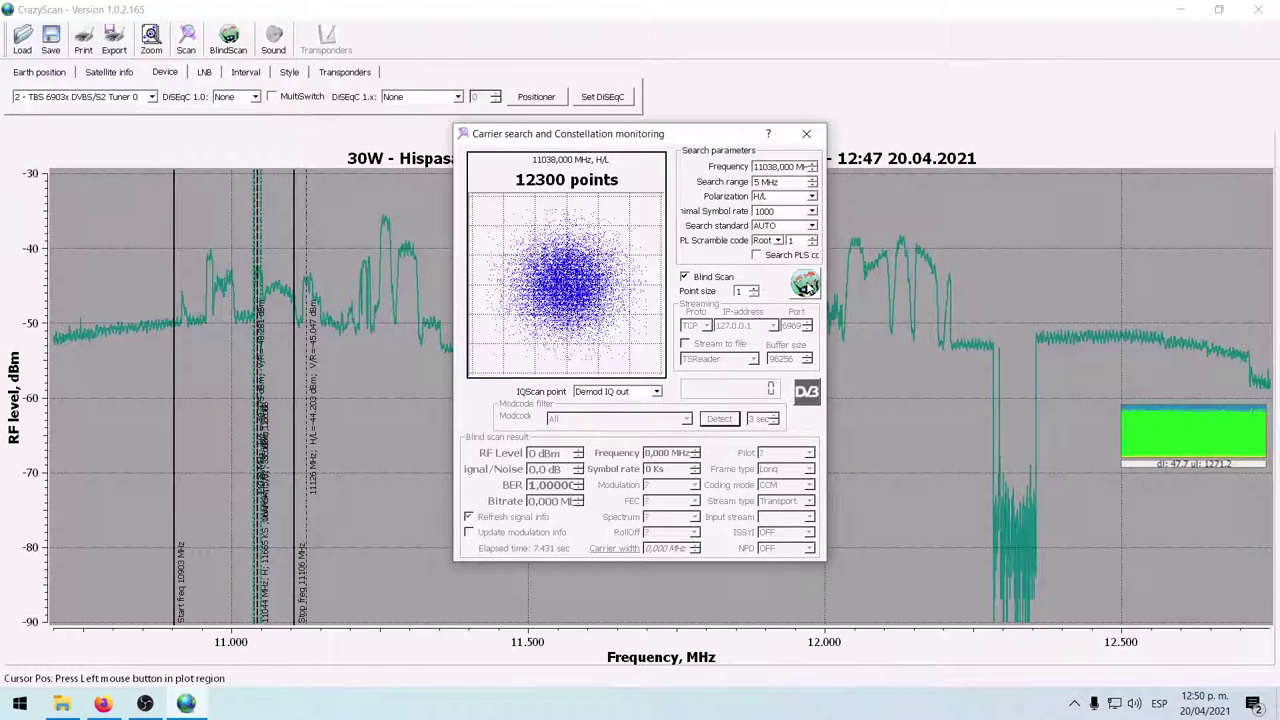
pyautogui.click(806, 133)
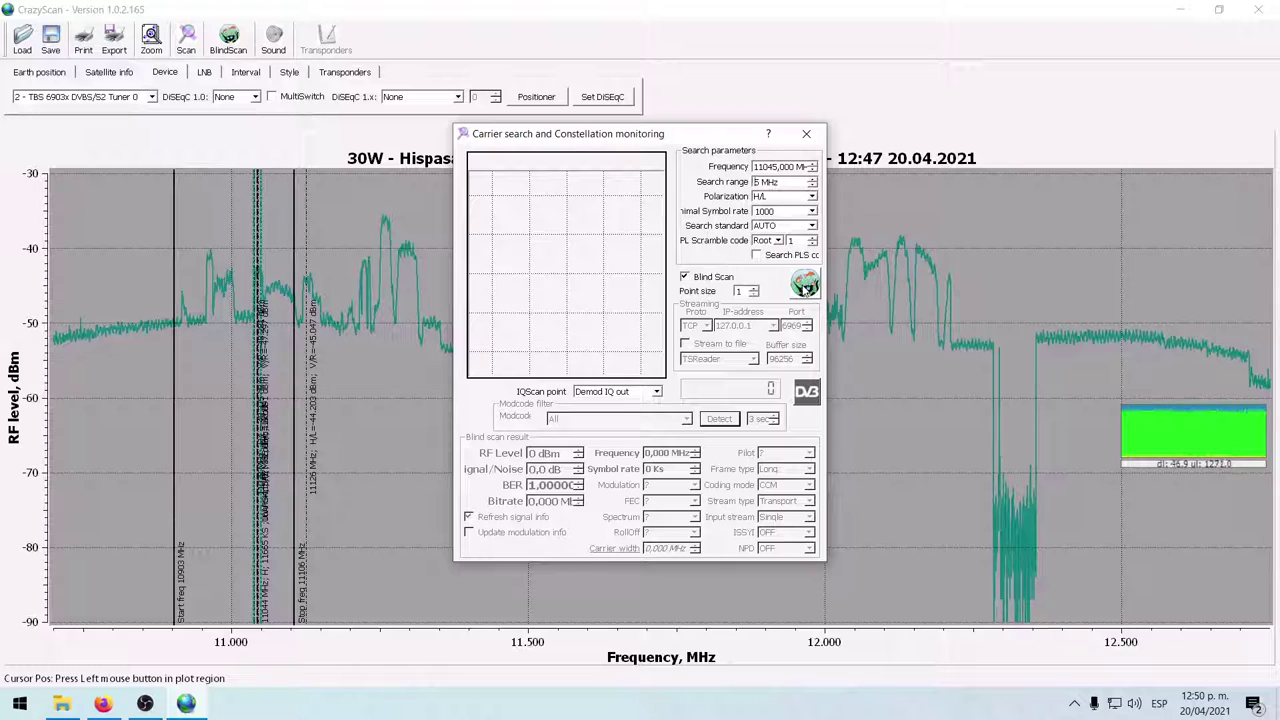
# Blind-scan at 11045 MHz to lock 11043.896 MHz at 11665 Ks and stream it to TSReader
pyautogui.click(805, 285)
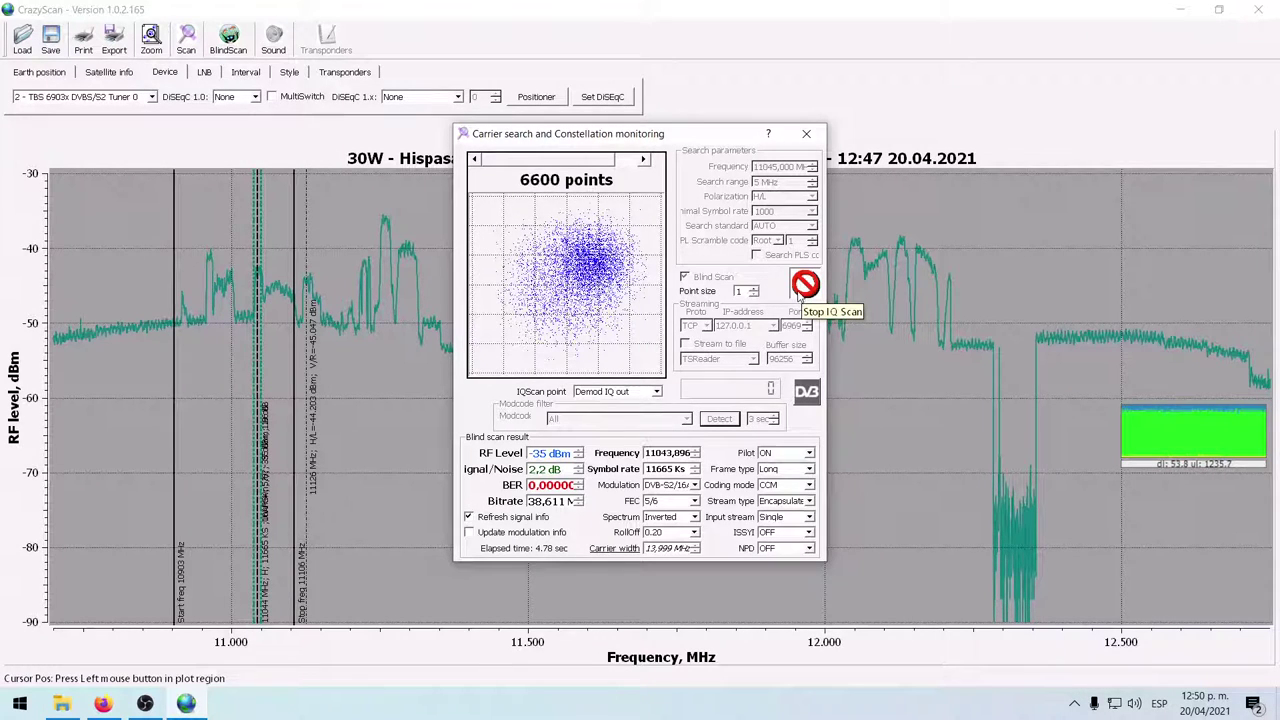
pyautogui.click(801, 290)
pyautogui.click(808, 392)
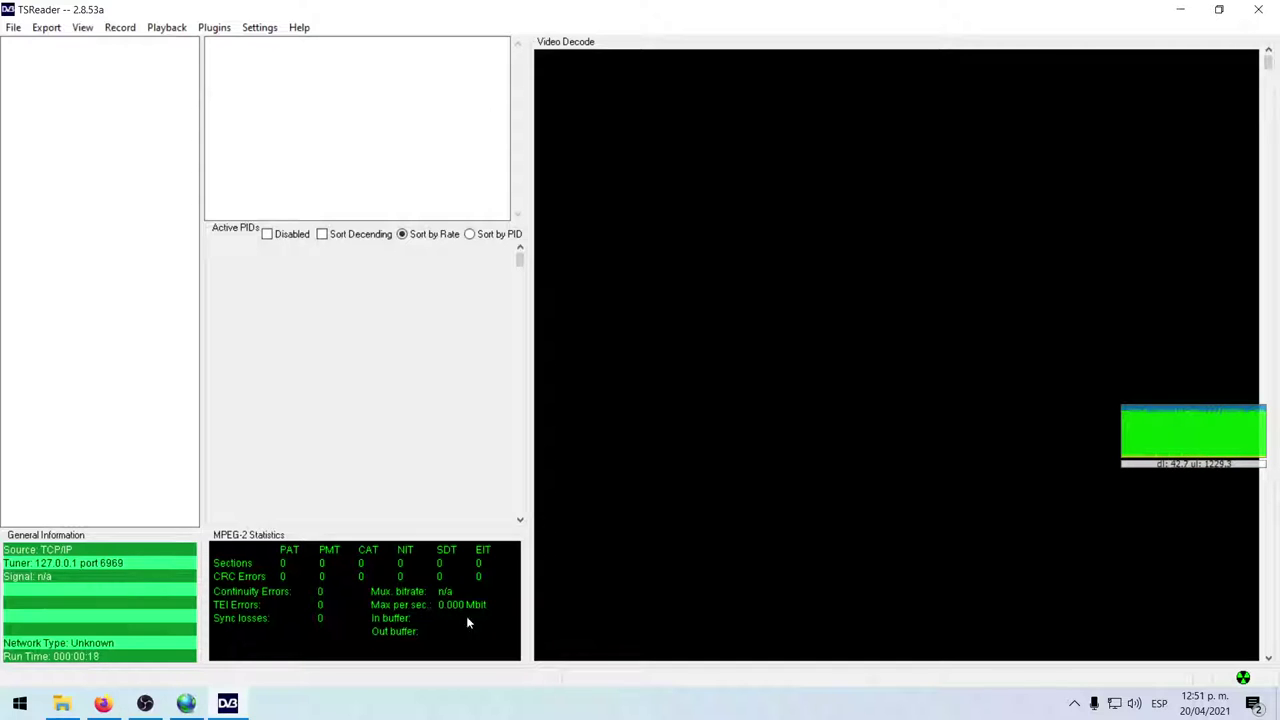
# Close TSReader and the Carrier search dialog
pyautogui.click(1258, 9)
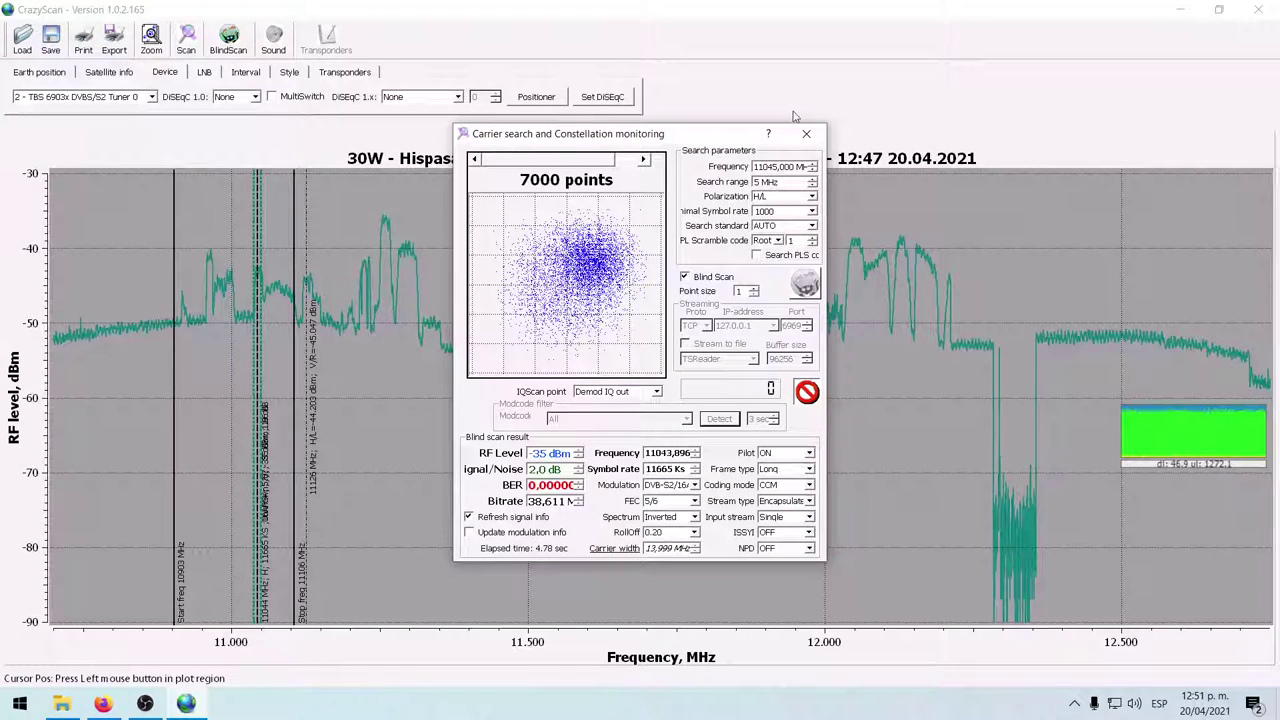
pyautogui.moveTo(772, 167); pyautogui.dragTo(755, 170)
pyautogui.click(806, 133)
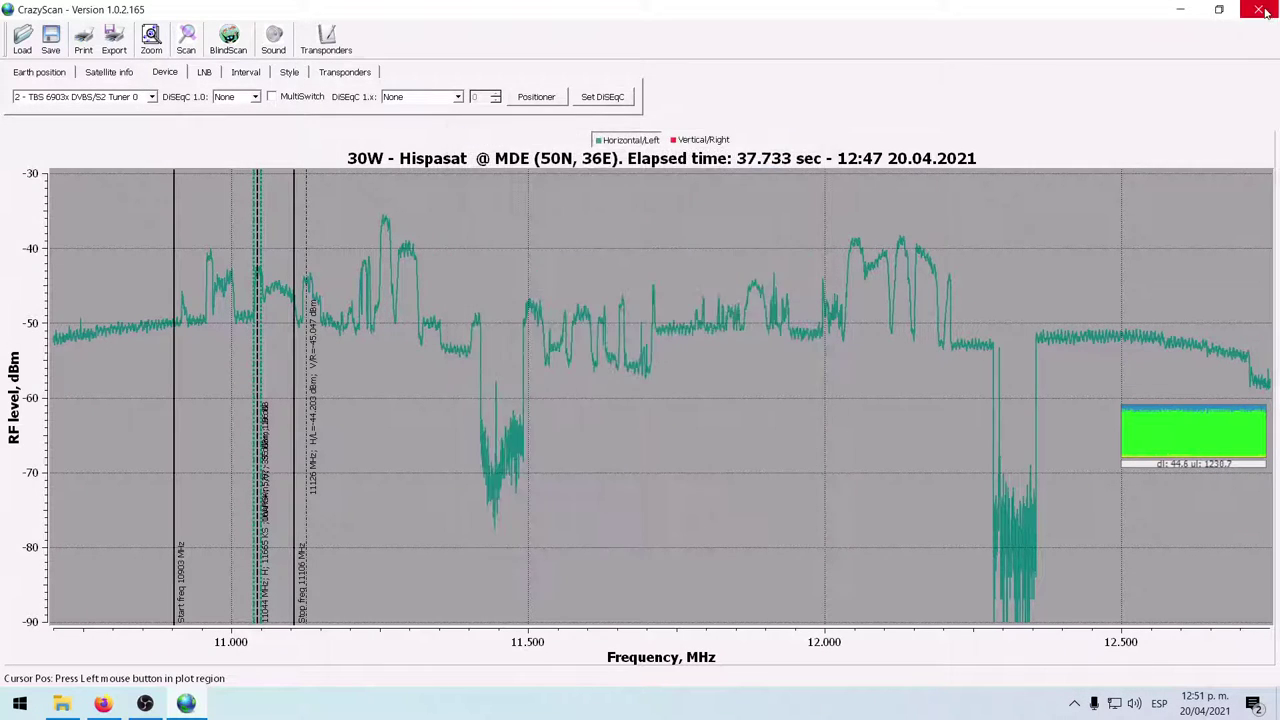
# Launch BDADataEx from the desktop on the '2: TBS 6903x DVB/S2 Tuner 0 - Satellite' device
pyautogui.hotkey('alt', 'Tab')
pyautogui.press('super+d')
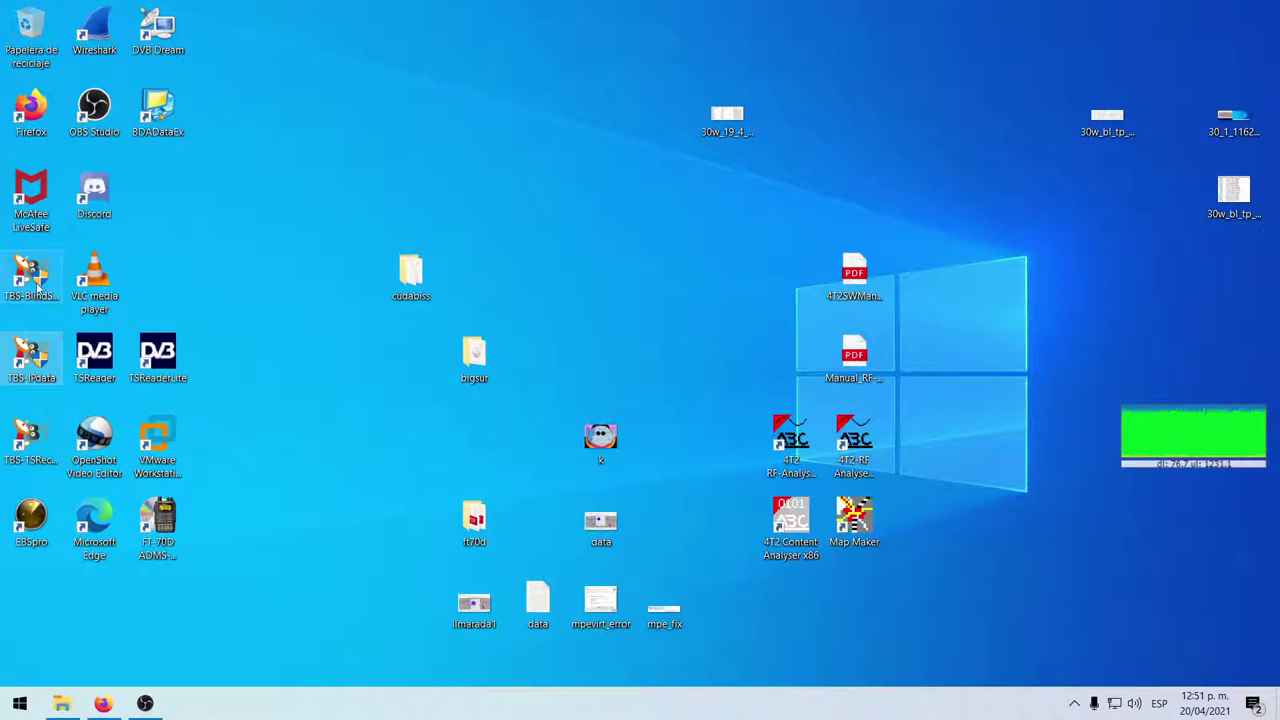
pyautogui.doubleClick(158, 112)
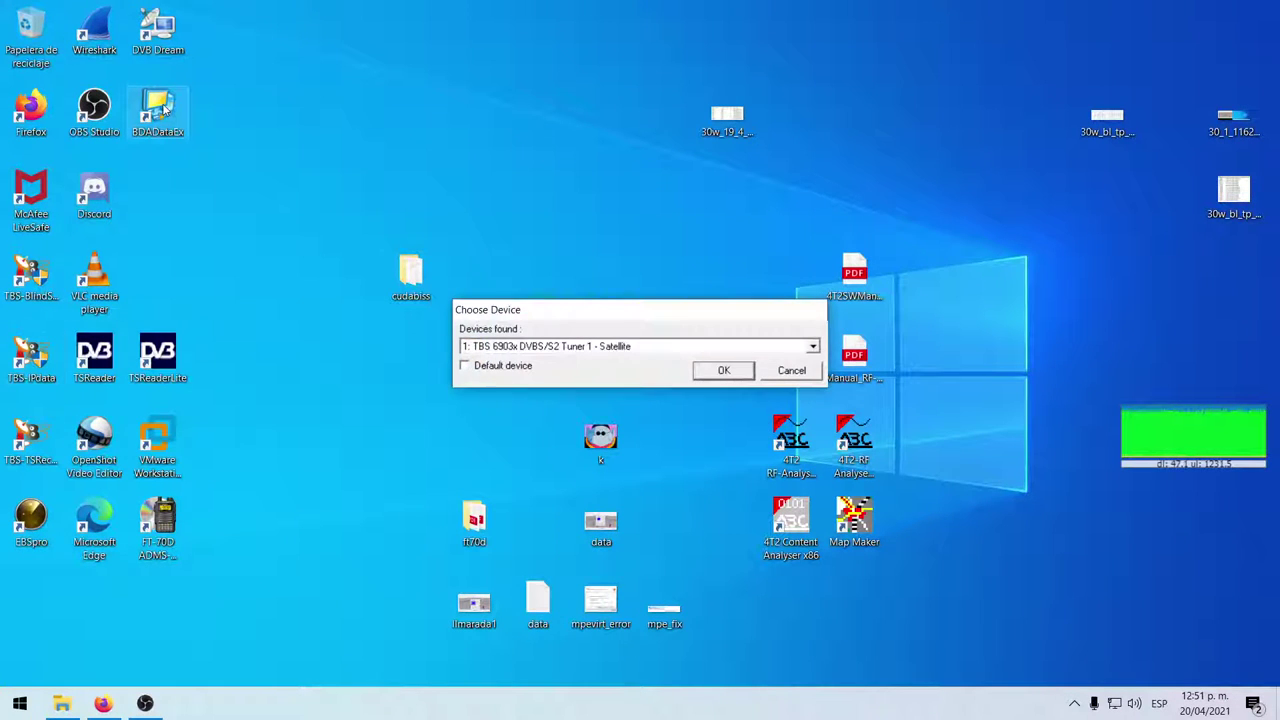
pyautogui.click(563, 346)
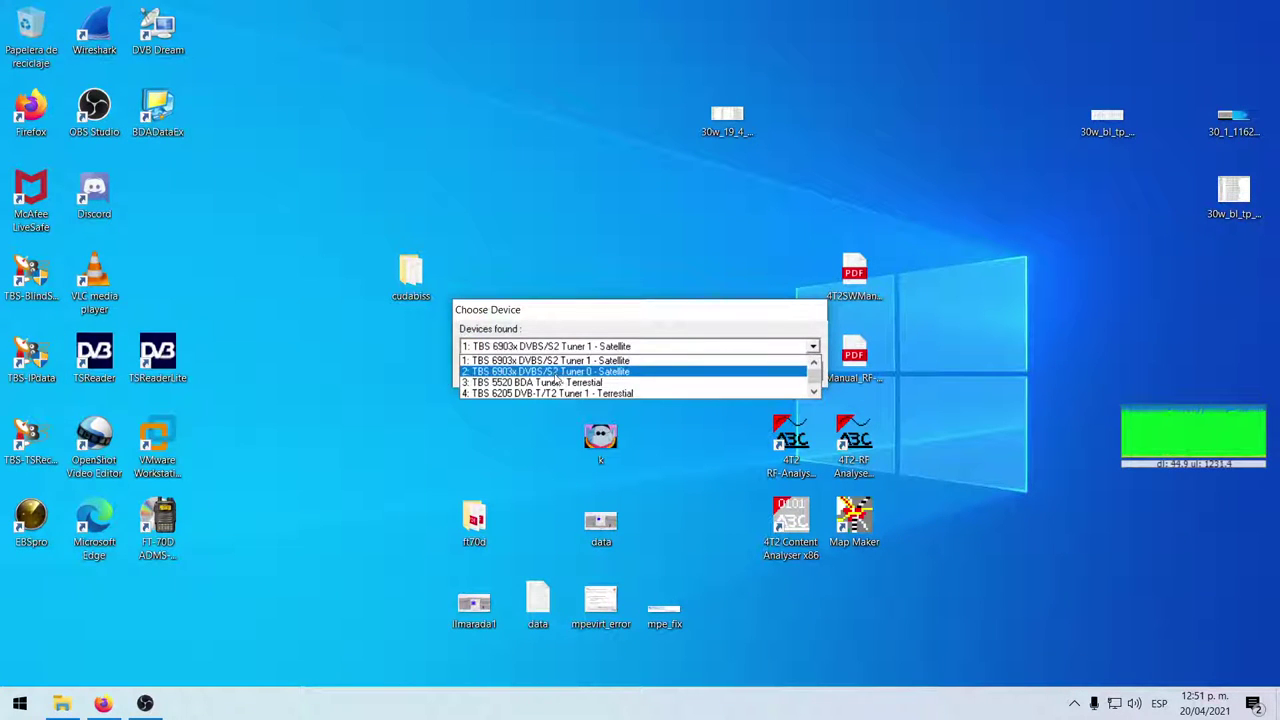
pyautogui.click(545, 371)
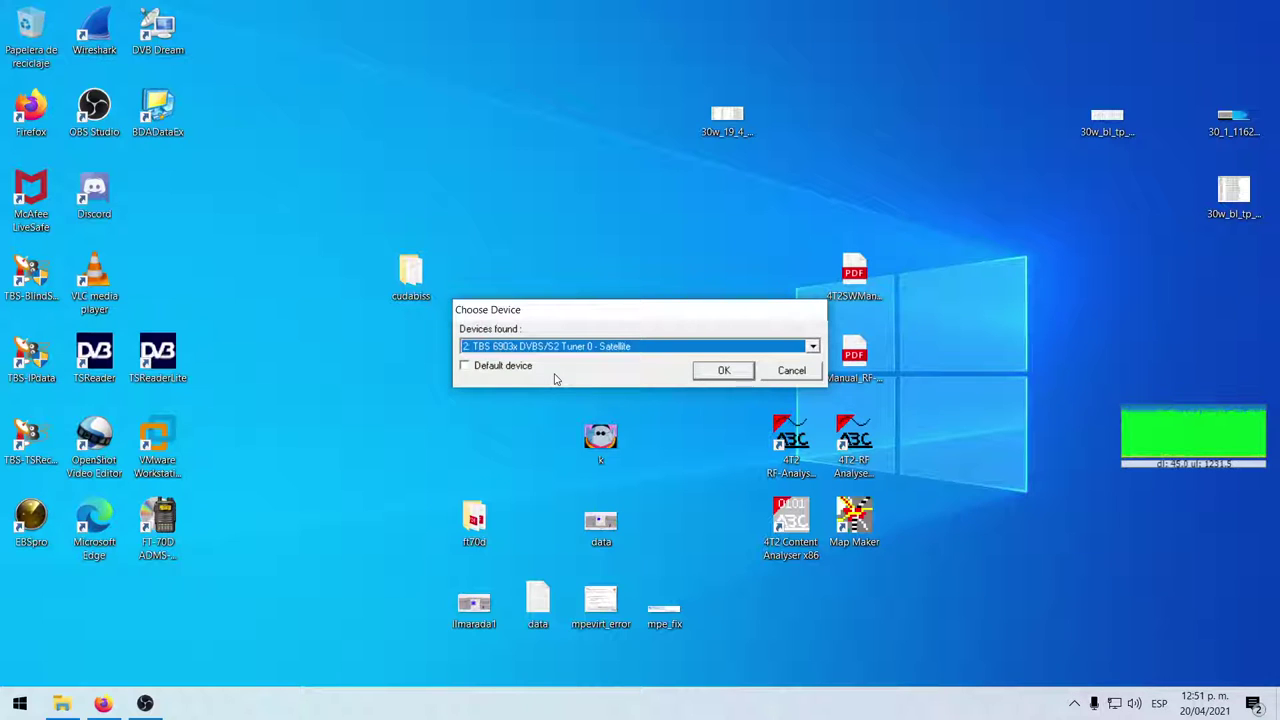
pyautogui.click(717, 371)
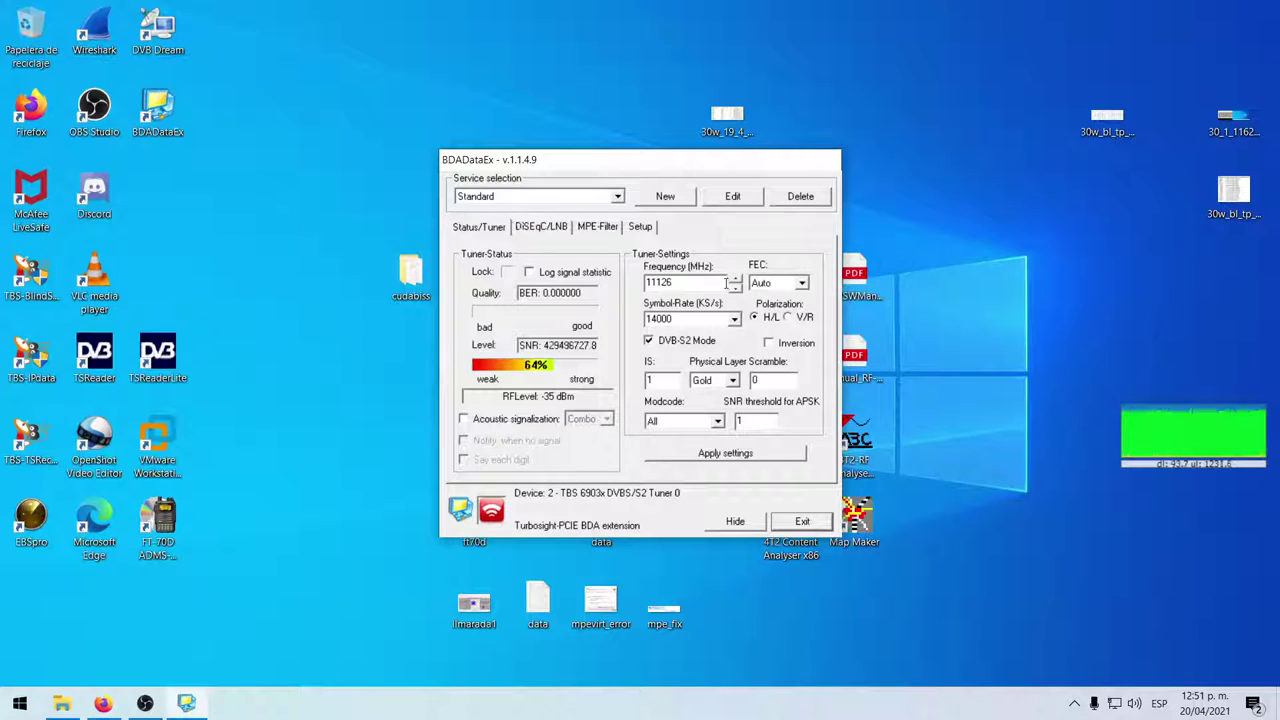
# Tune BDADataEx to 11045 MHz at symbol rate 8000 and apply the settings
pyautogui.doubleClick(688, 284)
pyautogui.write('11045')
pyautogui.doubleClick(699, 318)
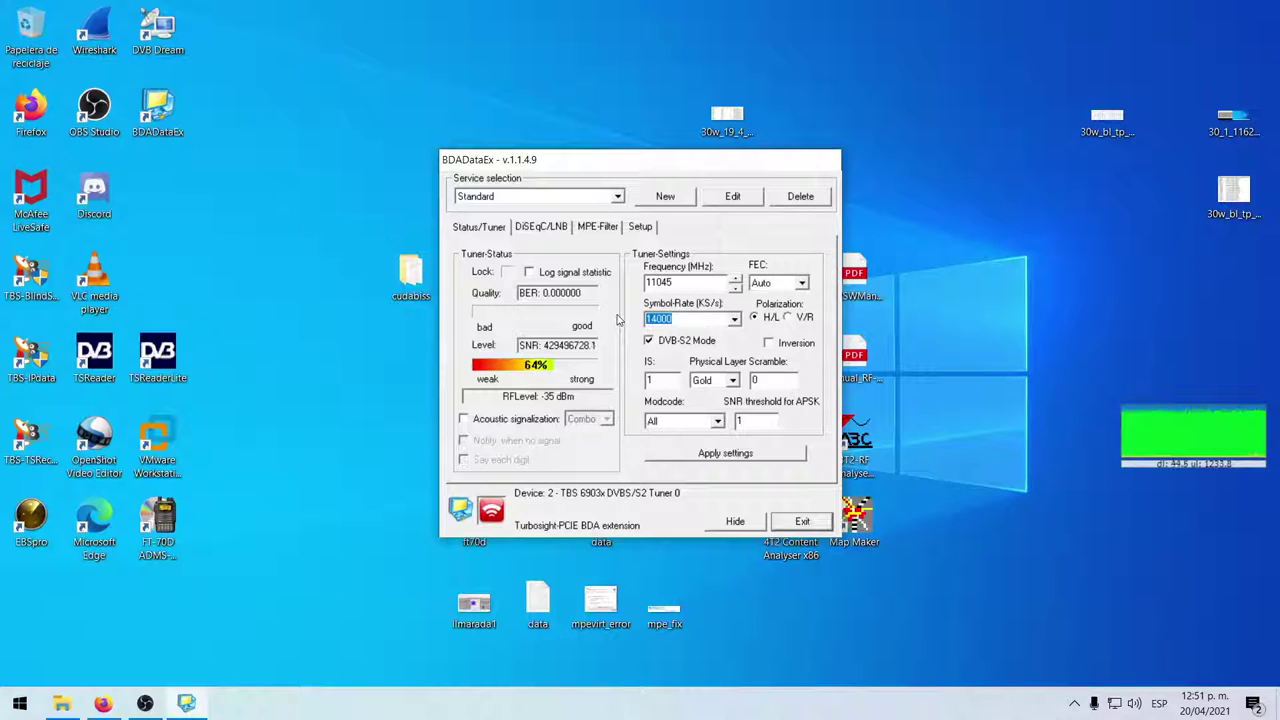
pyautogui.click(734, 319)
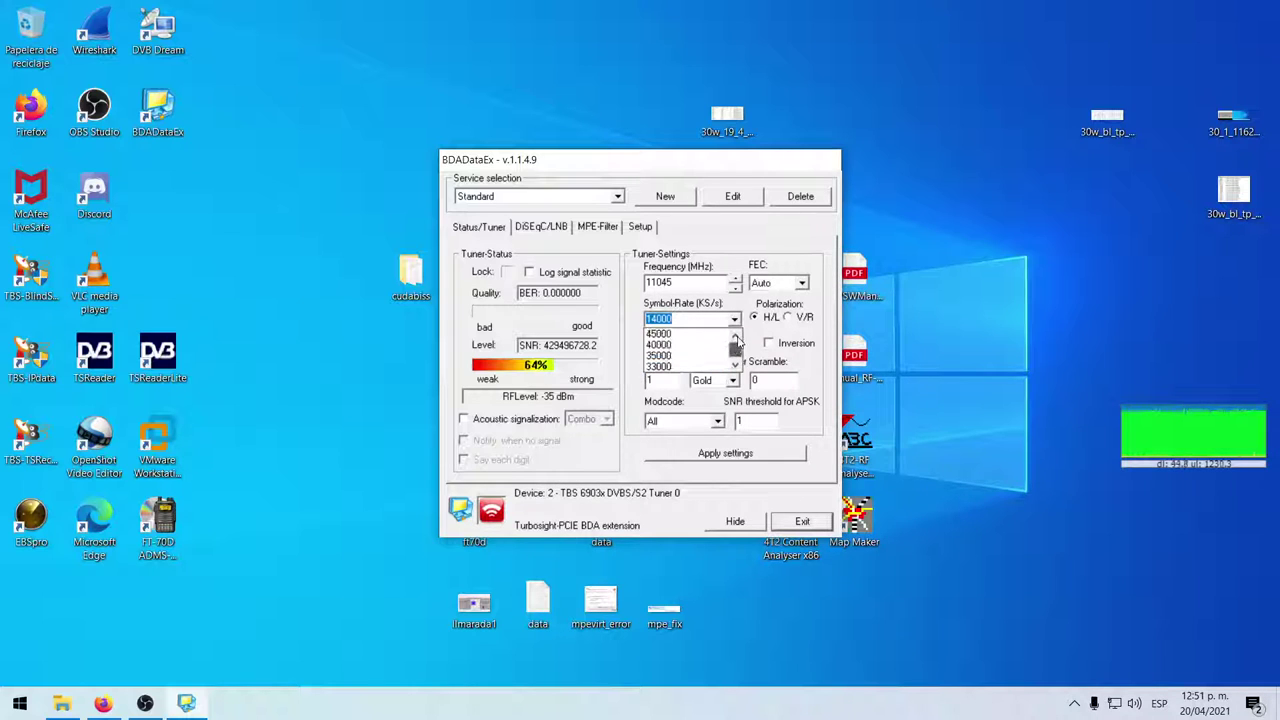
pyautogui.scroll(-5, 735, 345)
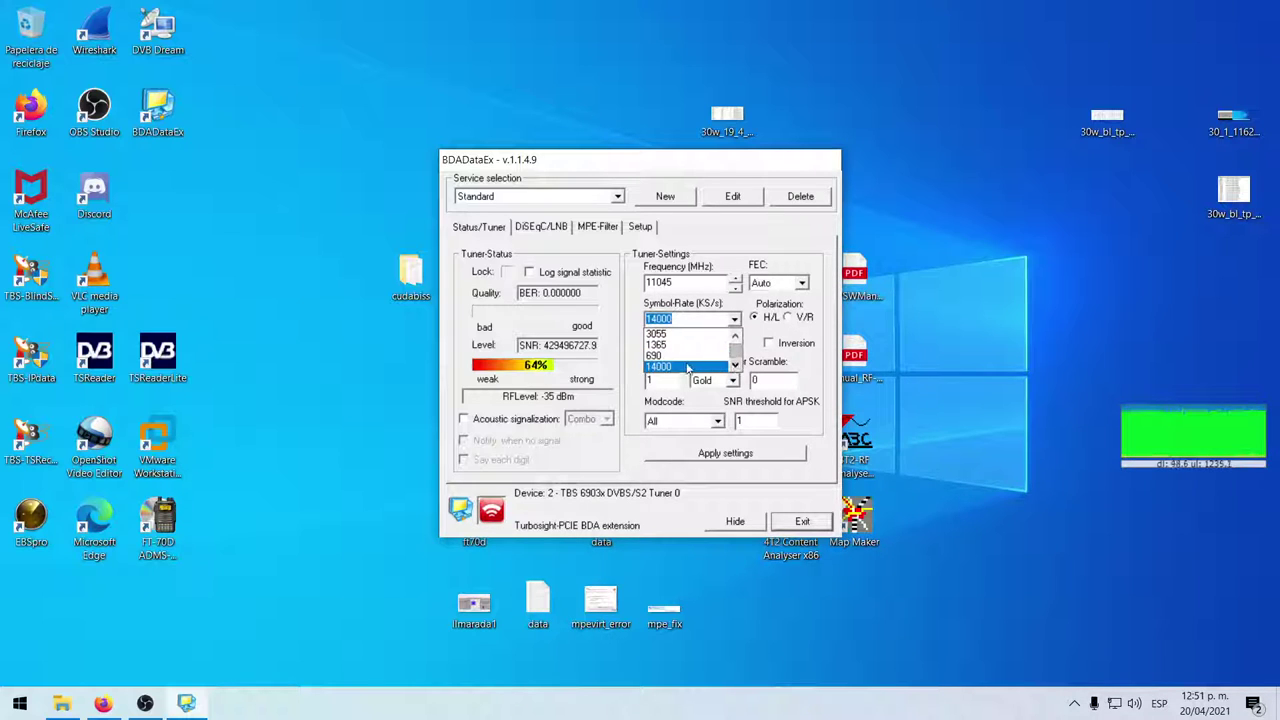
pyautogui.scroll(3, 690, 362)
pyautogui.scroll(4, 692, 352)
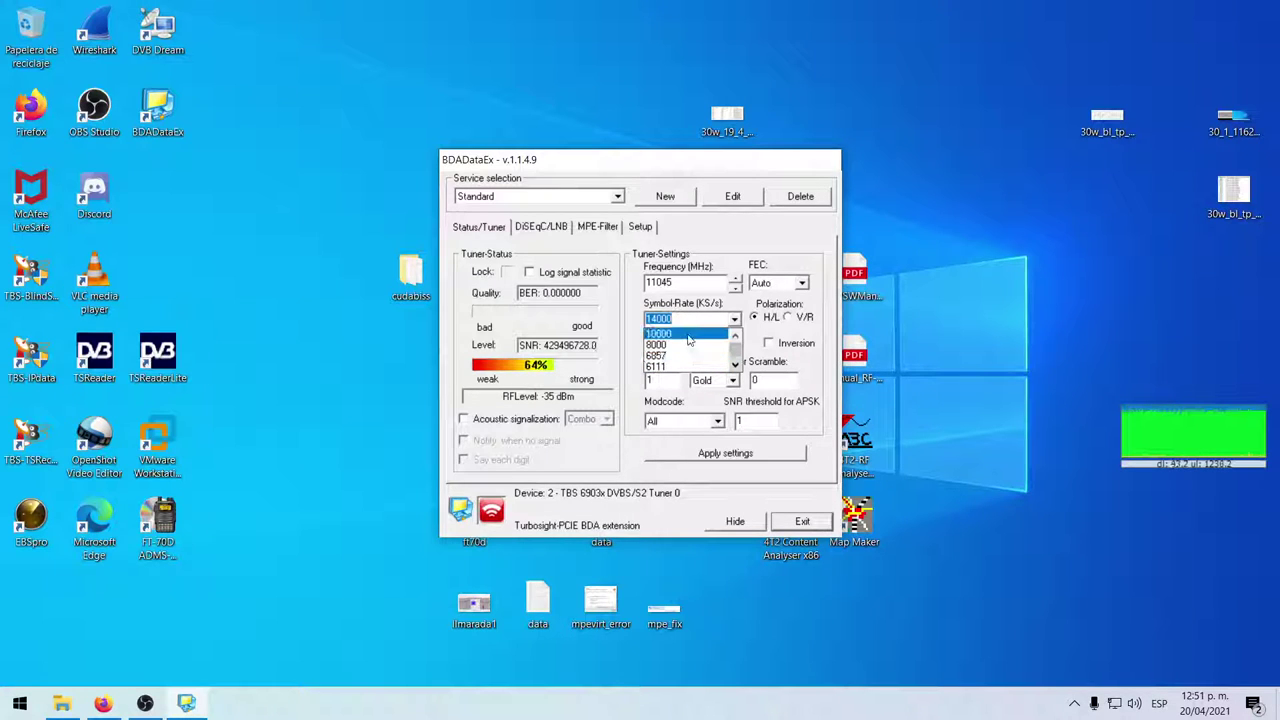
pyautogui.click(688, 345)
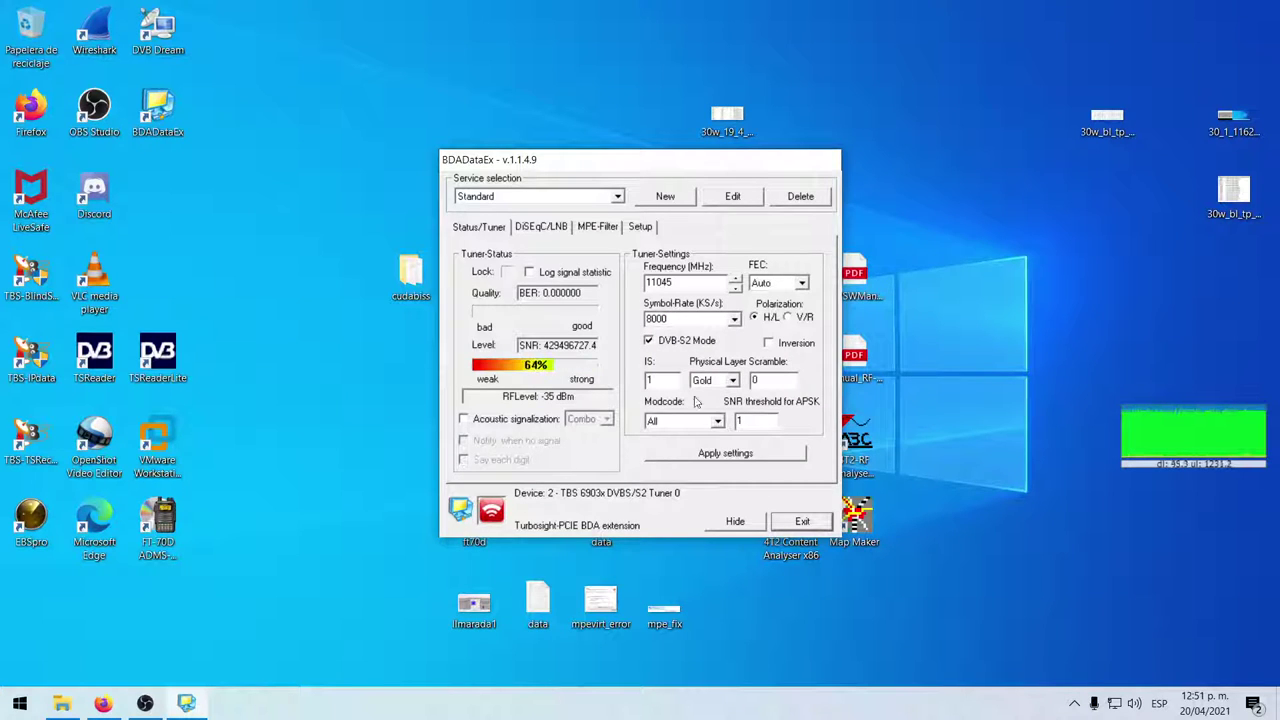
pyautogui.click(729, 455)
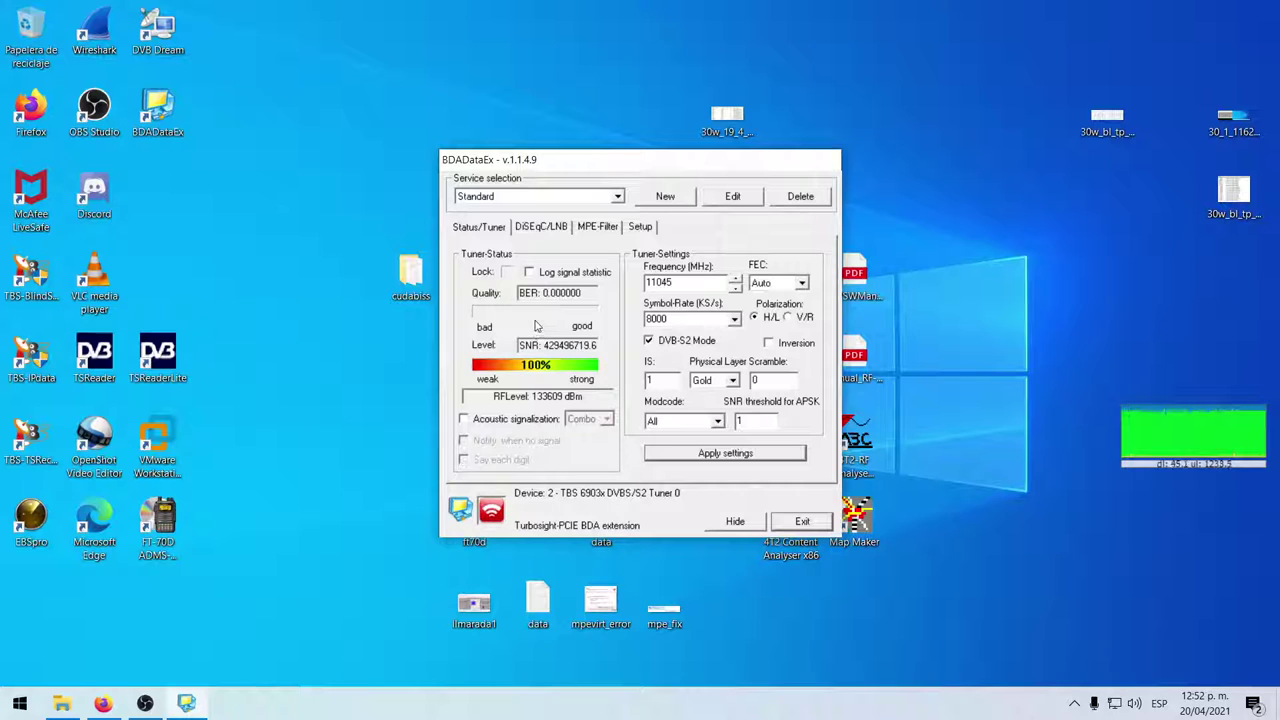
# Retune at symbol rate 10000, then exit BDADataEx and confirm with Sí
pyautogui.doubleClick(660, 318)
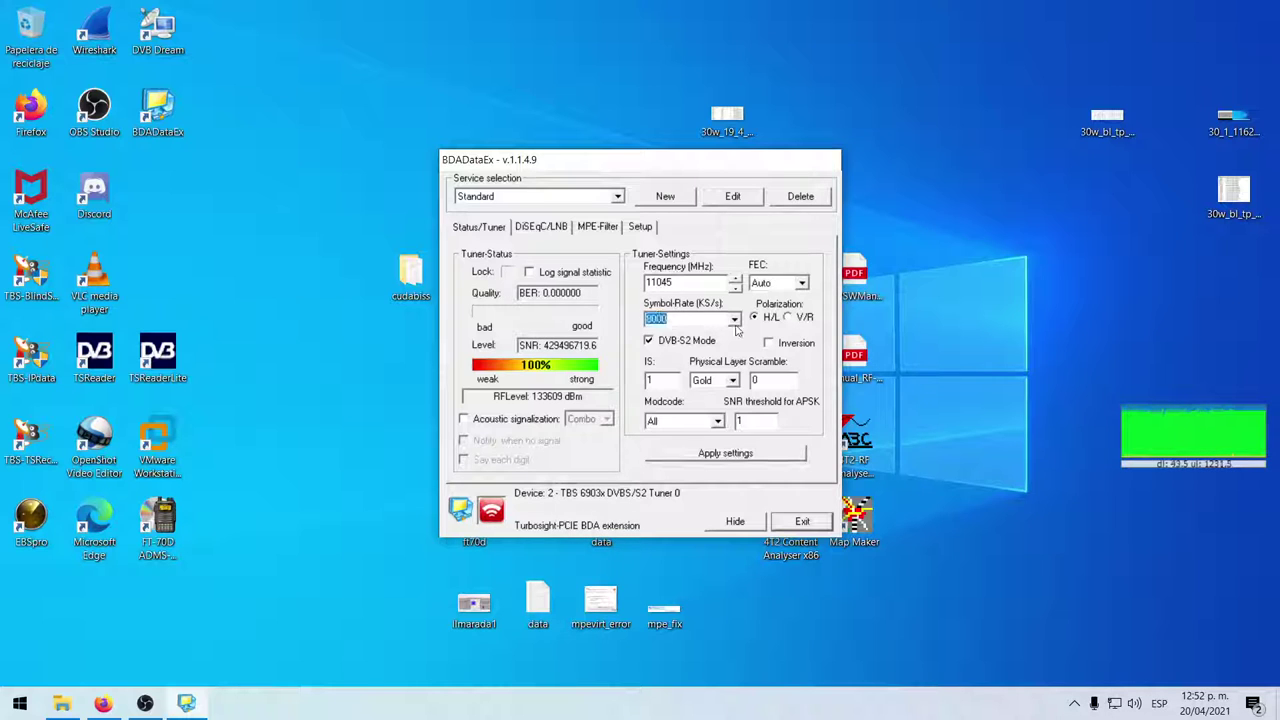
pyautogui.click(735, 320)
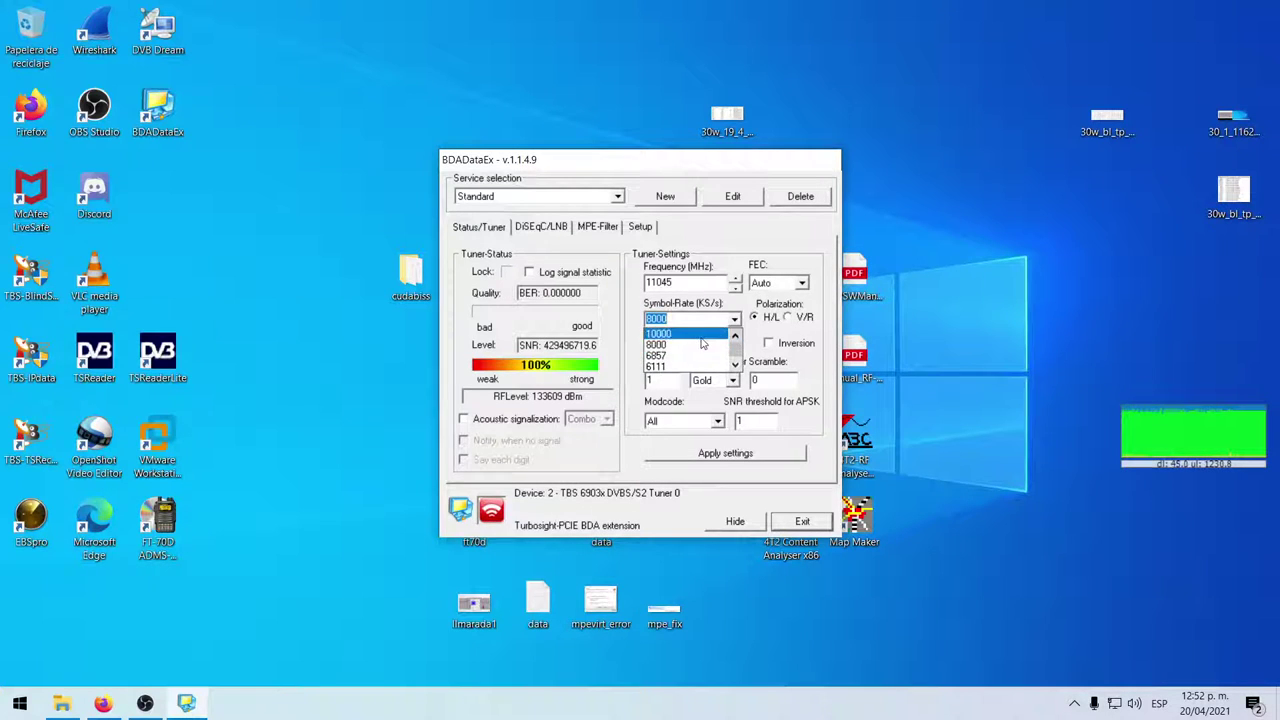
pyautogui.click(700, 336)
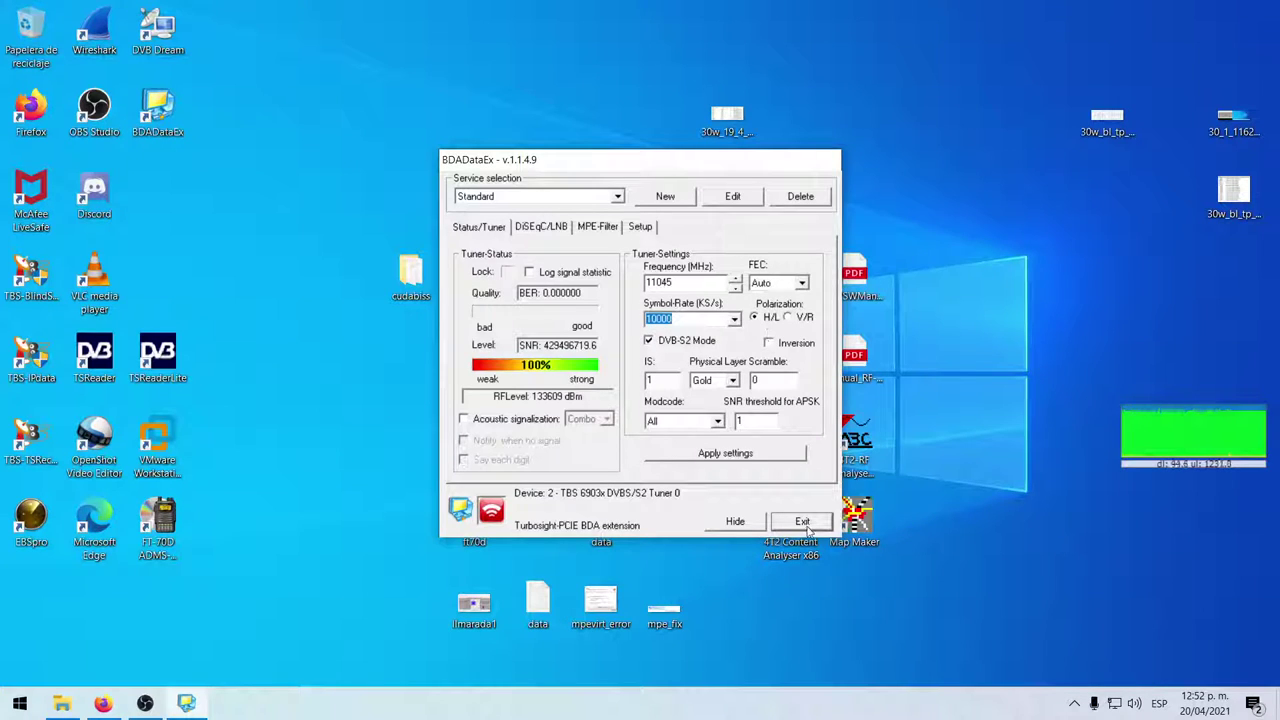
pyautogui.click(726, 455)
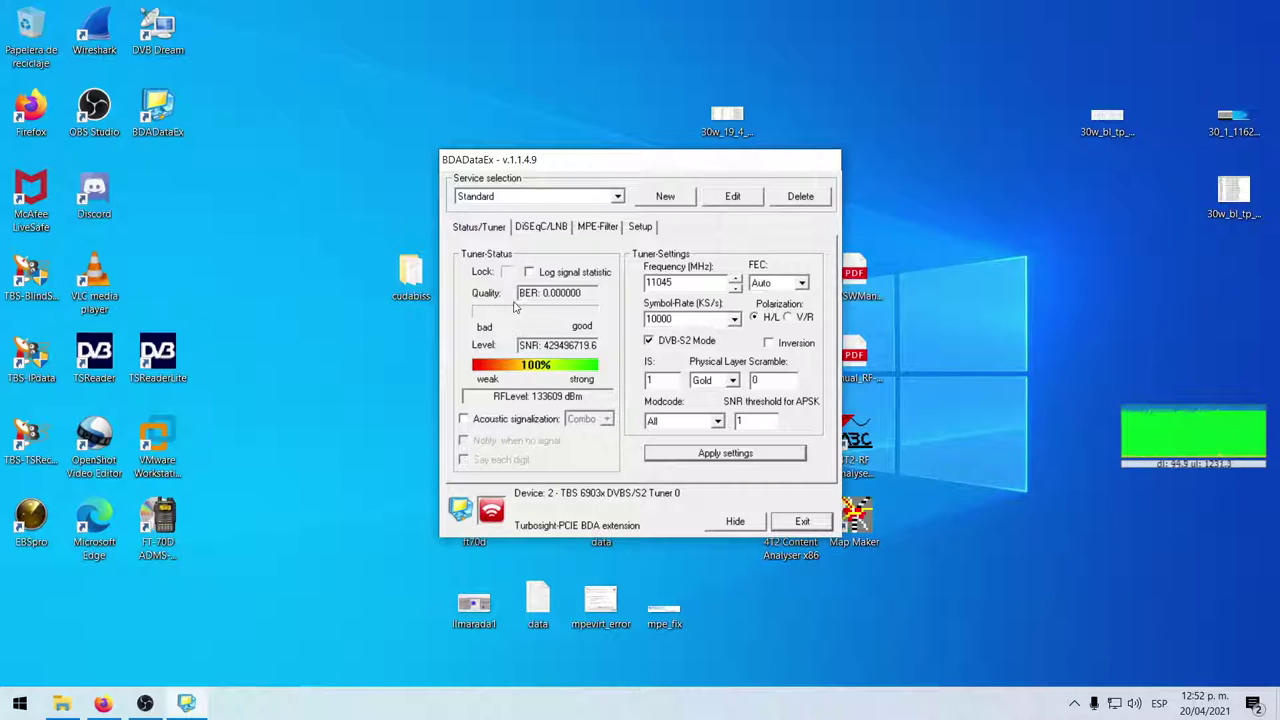
pyautogui.click(803, 521)
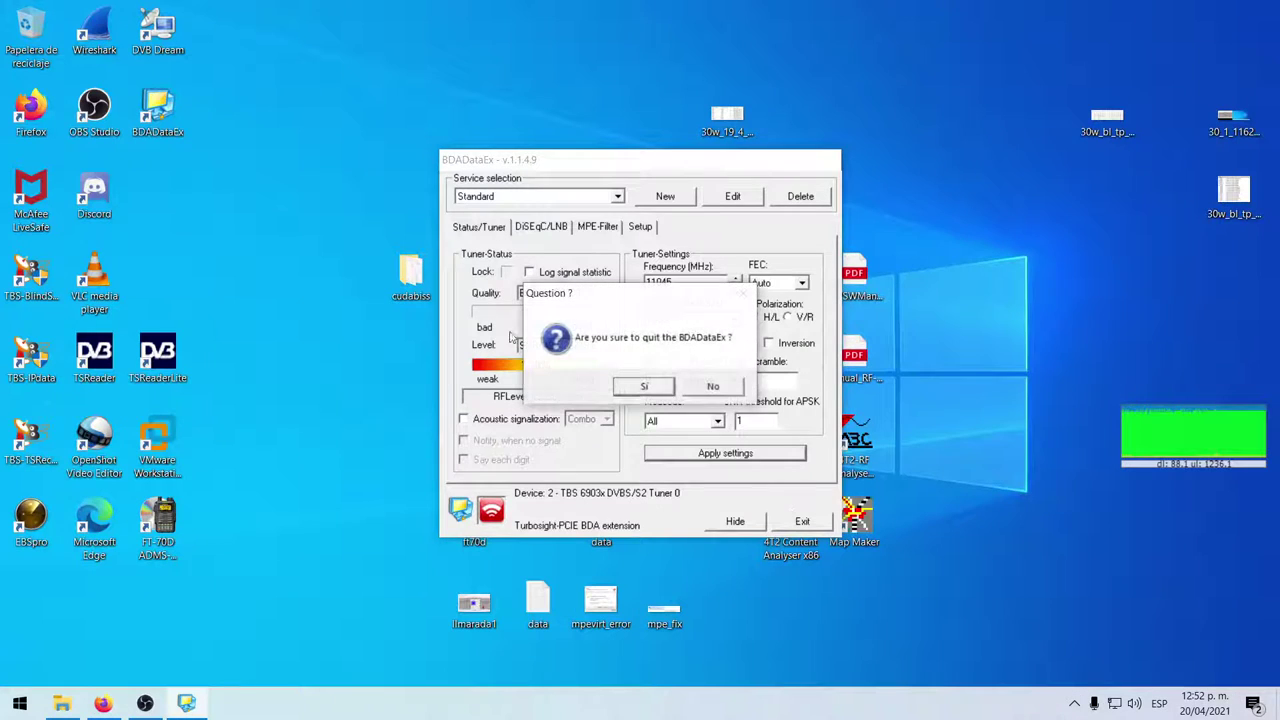
pyautogui.click(646, 386)
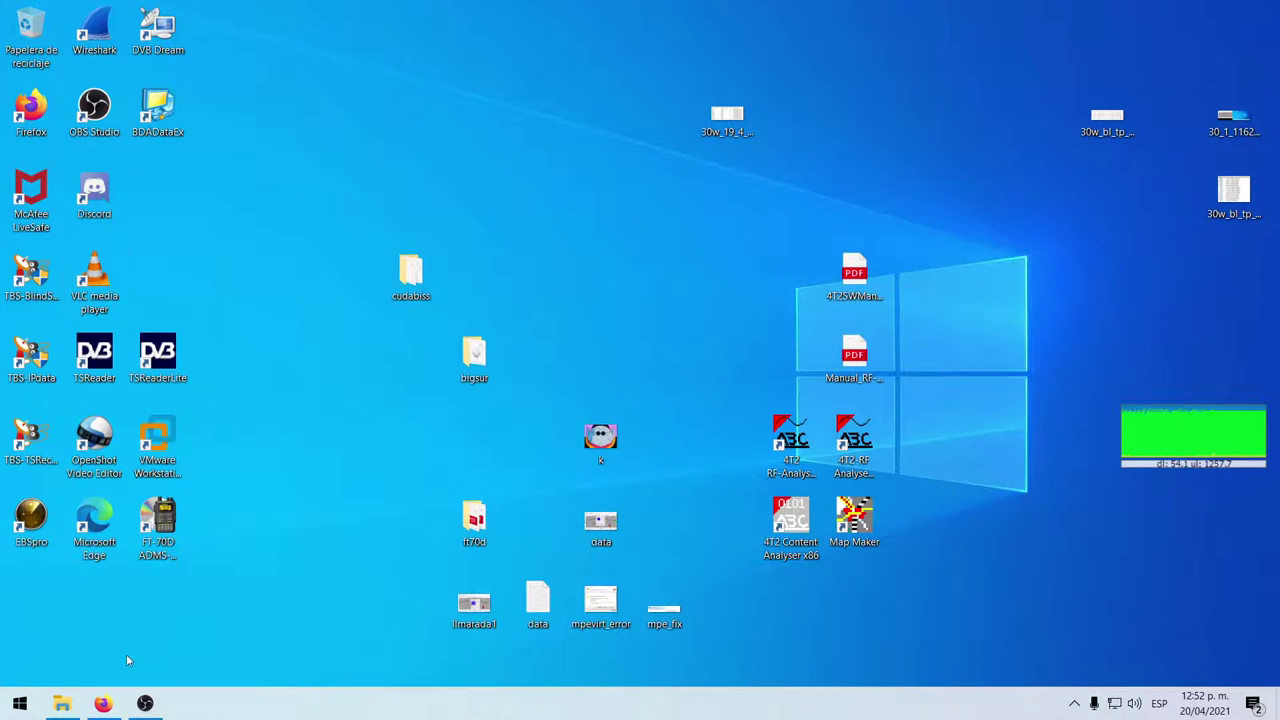
# Launch CrazyScan.exe from the CrazyScan(1) folder and scan the Hispasat 30W spectrum
pyautogui.click(61, 703)
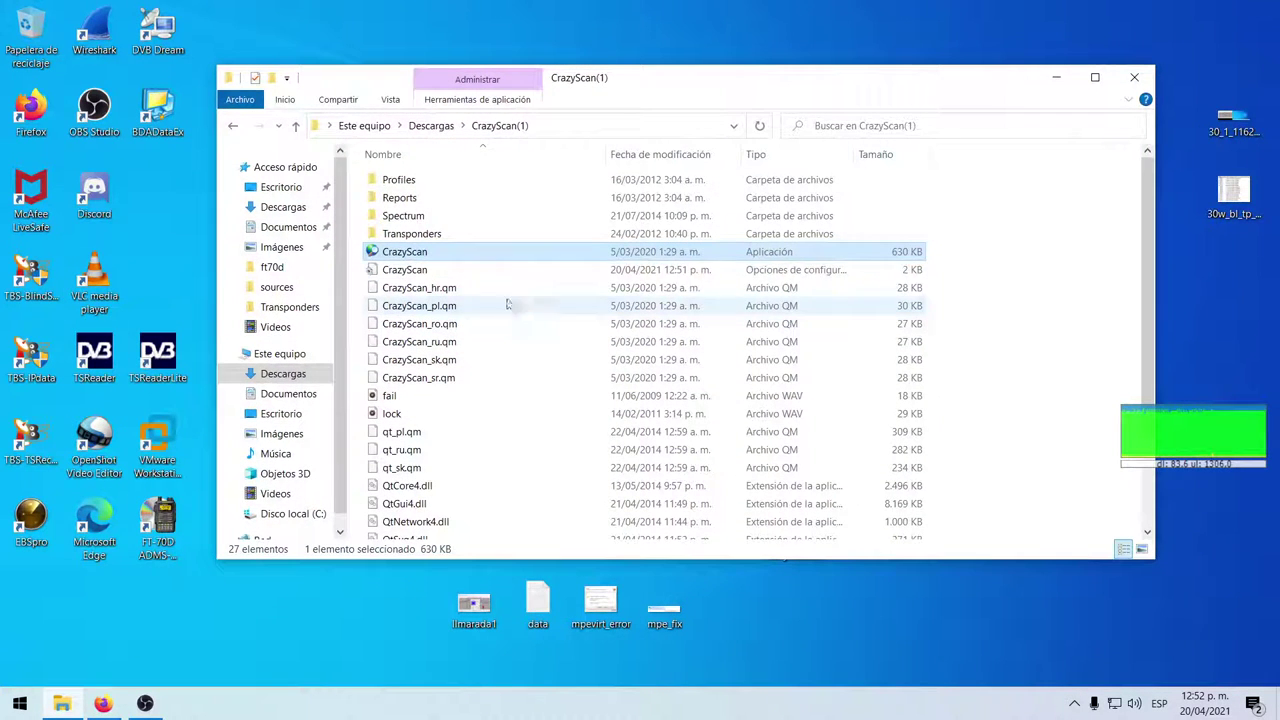
pyautogui.doubleClick(433, 256)
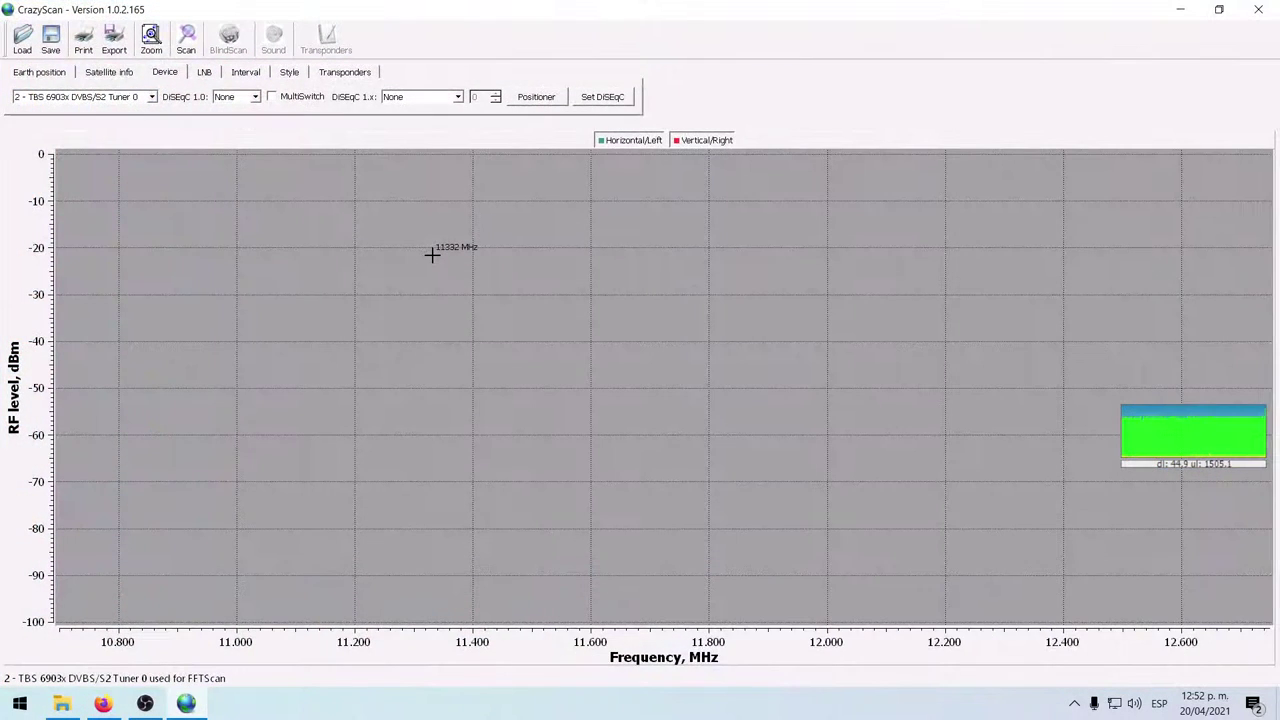
pyautogui.click(186, 40)
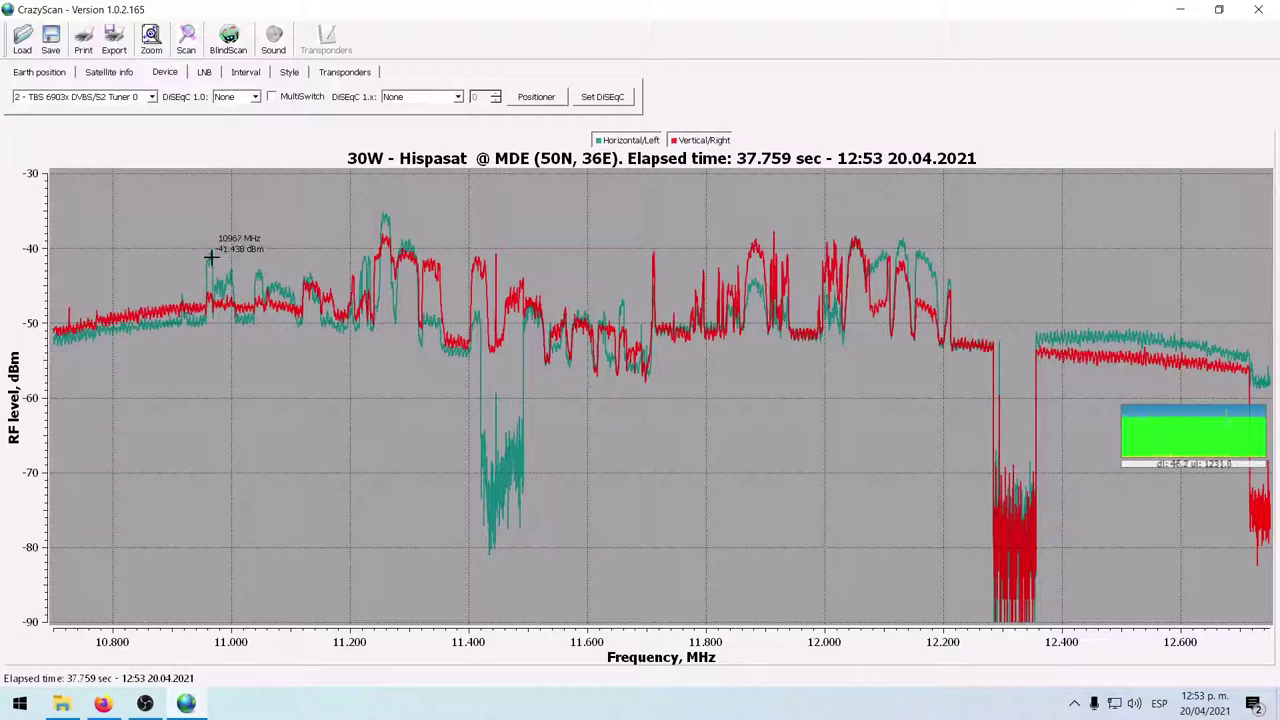
# Blind-scan the 10963 MHz horizontal peak, which finds no carrier, and close the Carrier search dialog
pyautogui.click(209, 263)
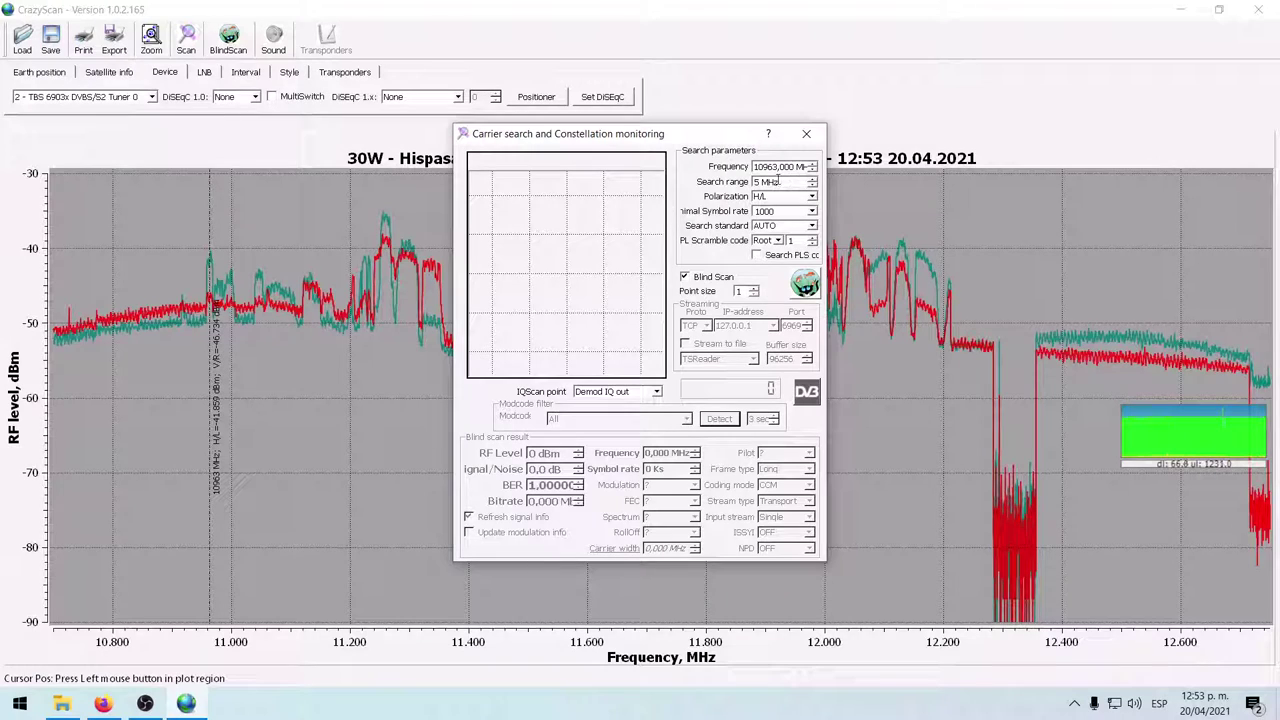
pyautogui.click(806, 284)
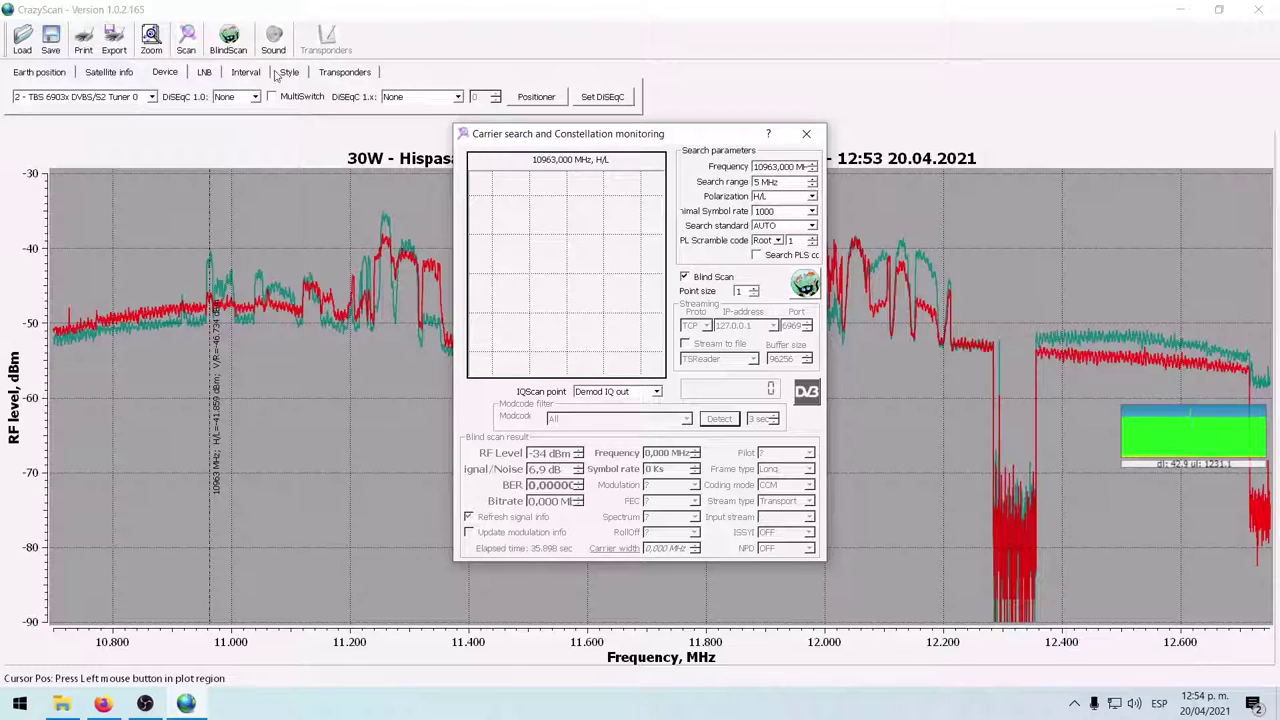
pyautogui.click(806, 133)
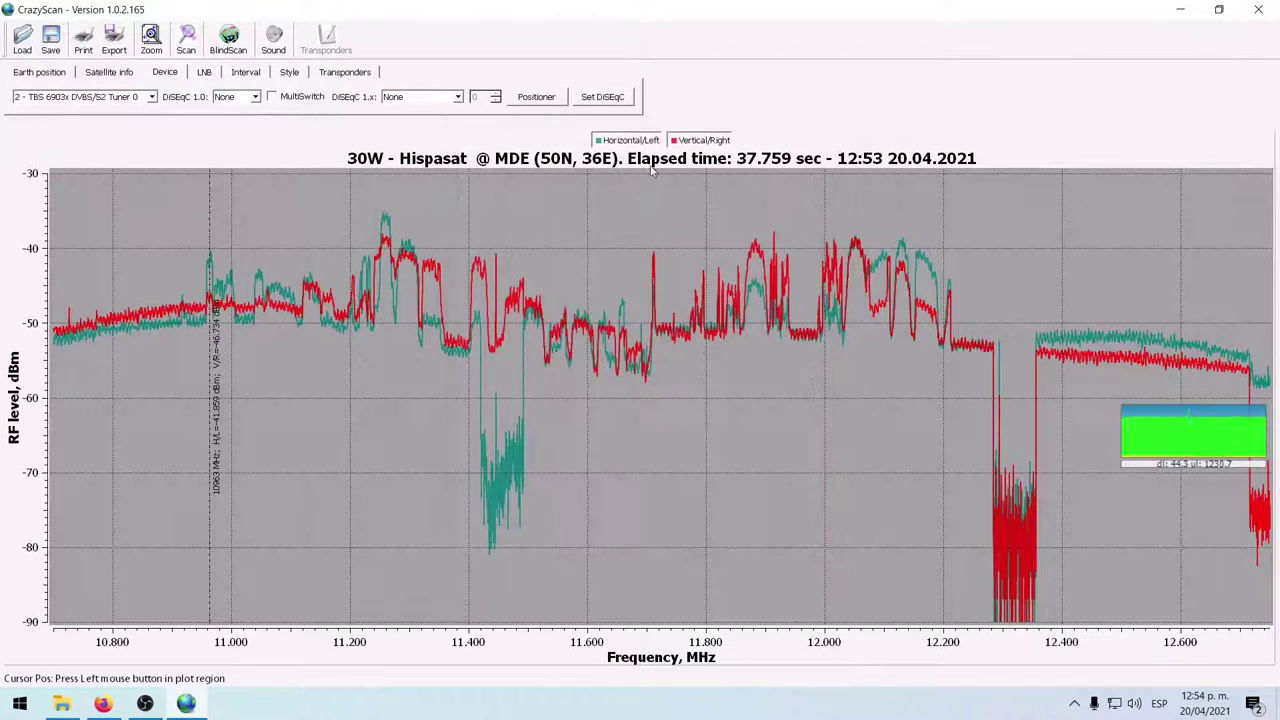
# Blind-scan the carrier at 11047 MHz, restarting it with an 8 MHz search range
pyautogui.doubleClick(260, 280)
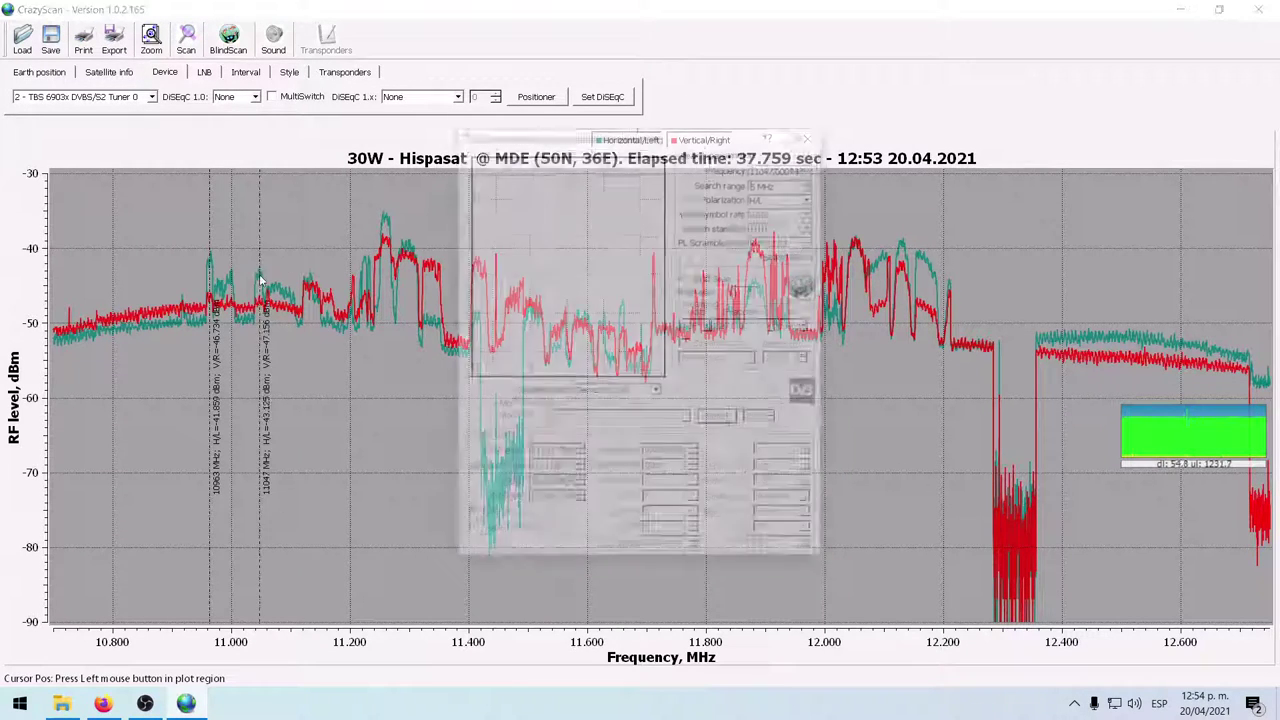
pyautogui.click(805, 287)
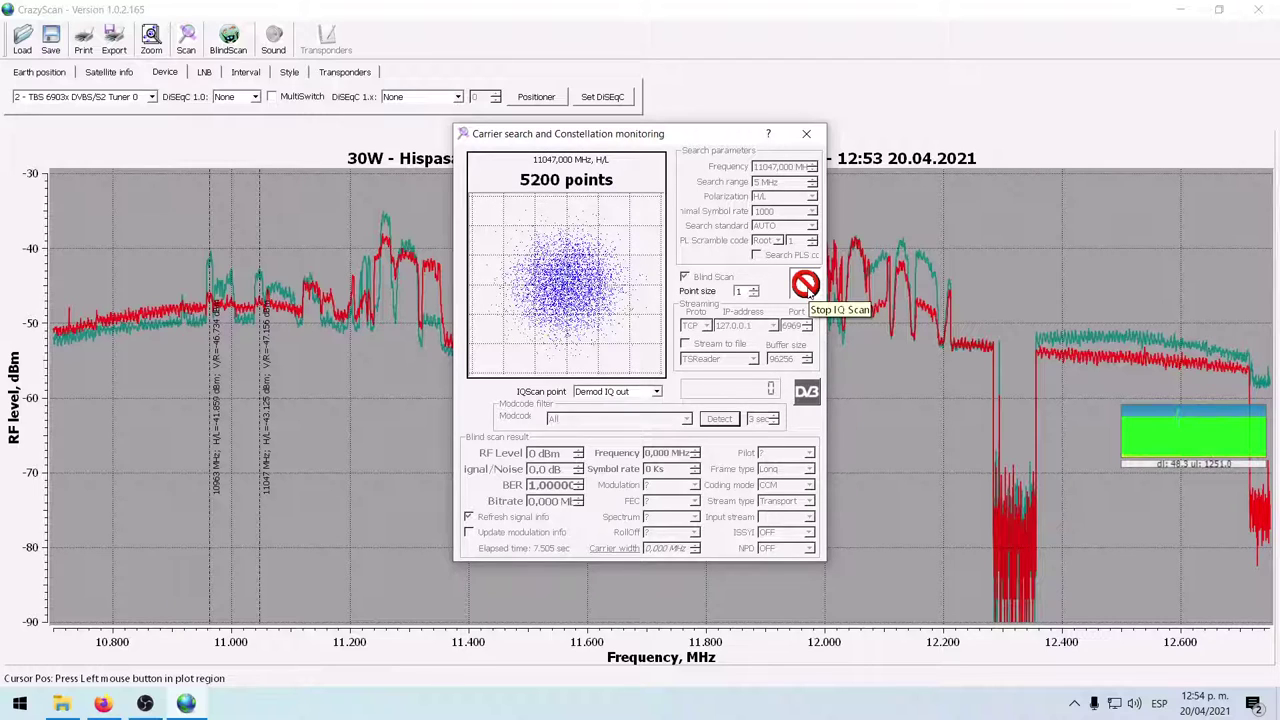
pyautogui.click(806, 286)
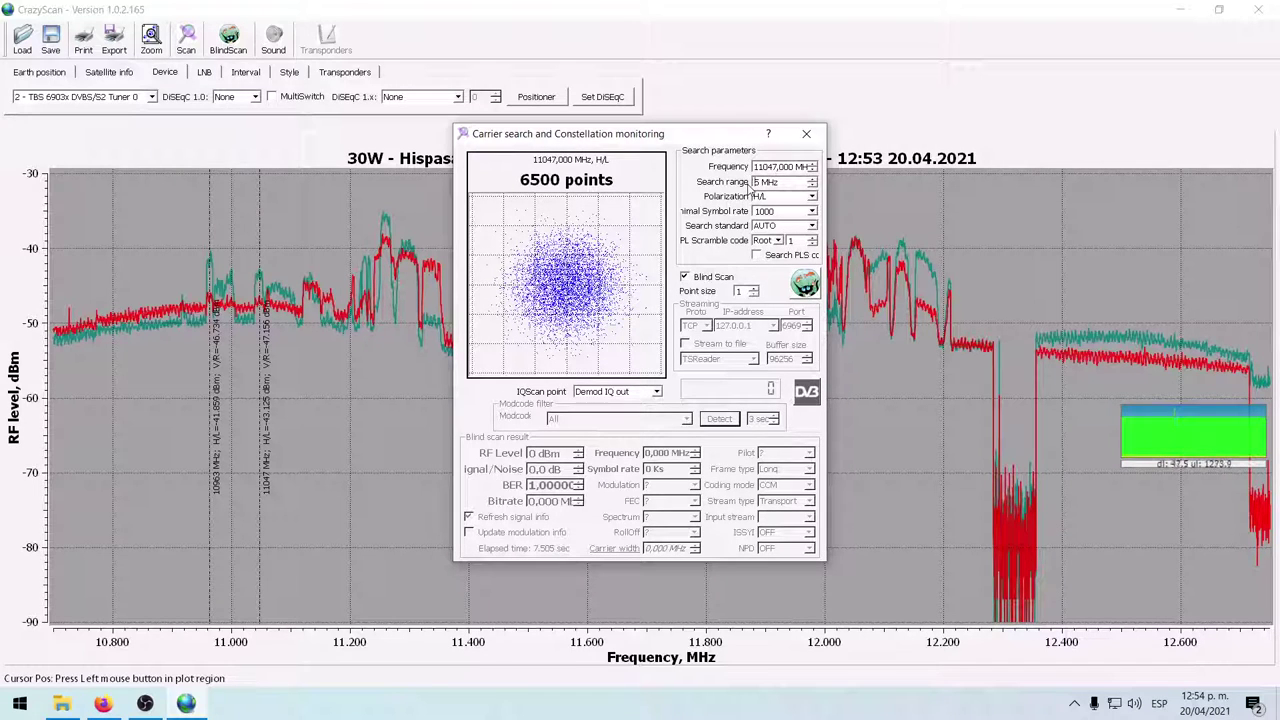
pyautogui.scroll(-3, 753, 181)
pyautogui.click(806, 285)
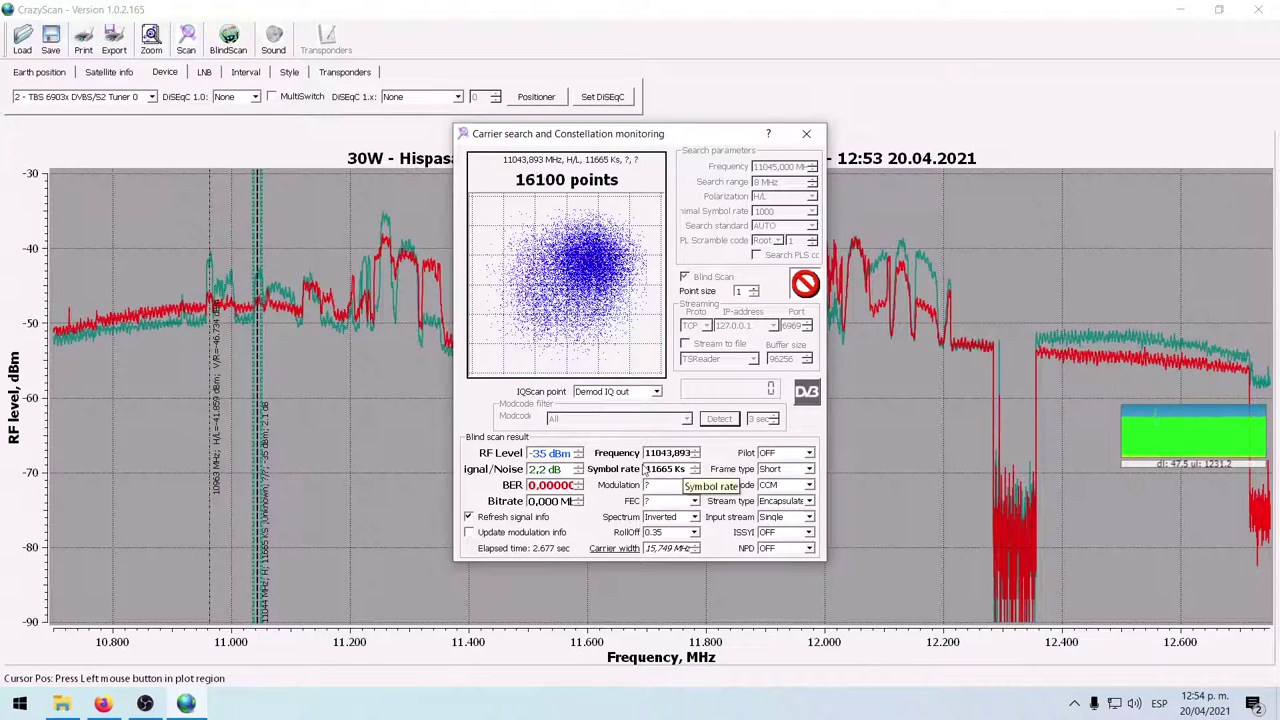
# Rerun the blind scan with Search PLS enabled, then turn PLS off and close the dialog
pyautogui.click(694, 485)
pyautogui.click(695, 496)
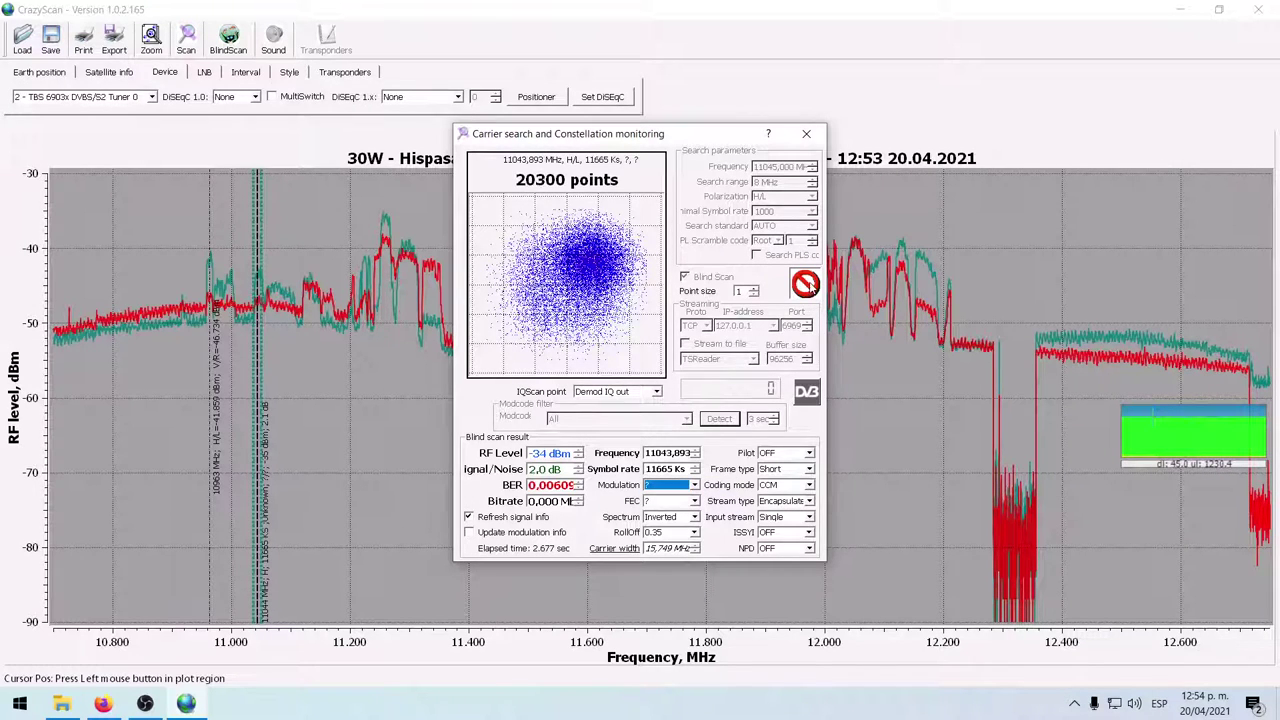
pyautogui.click(806, 285)
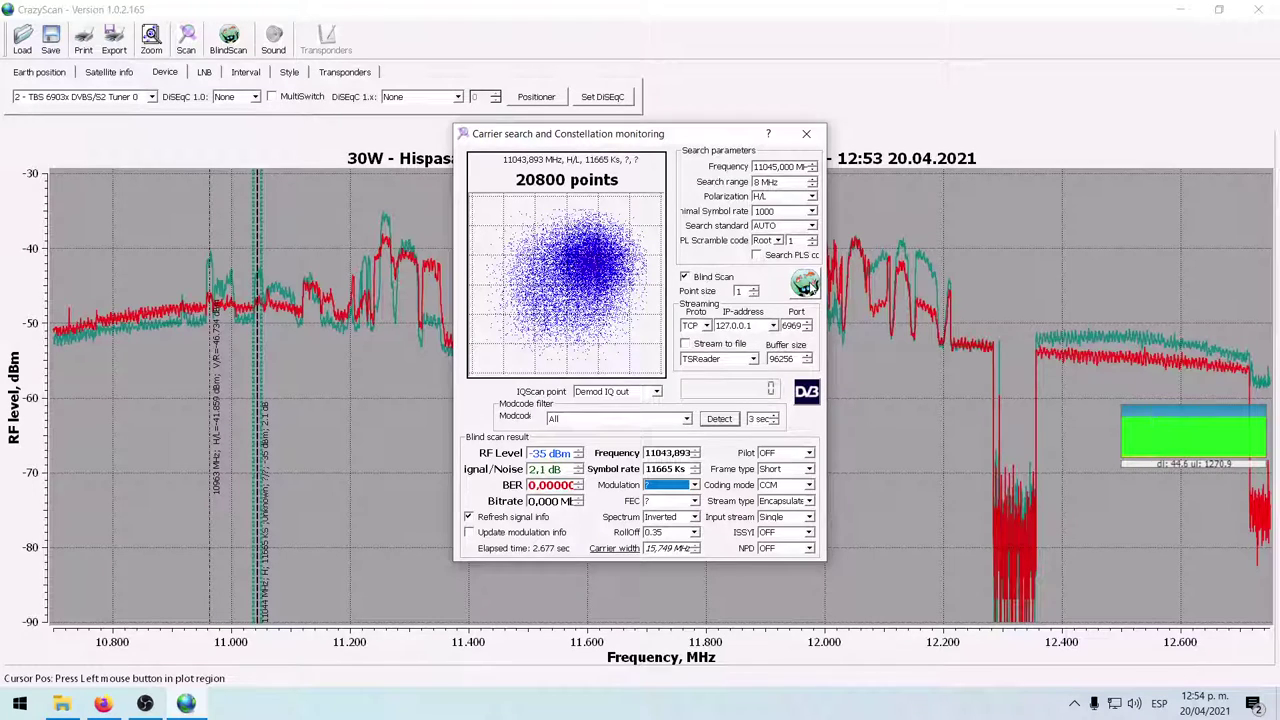
pyautogui.click(779, 257)
pyautogui.click(807, 286)
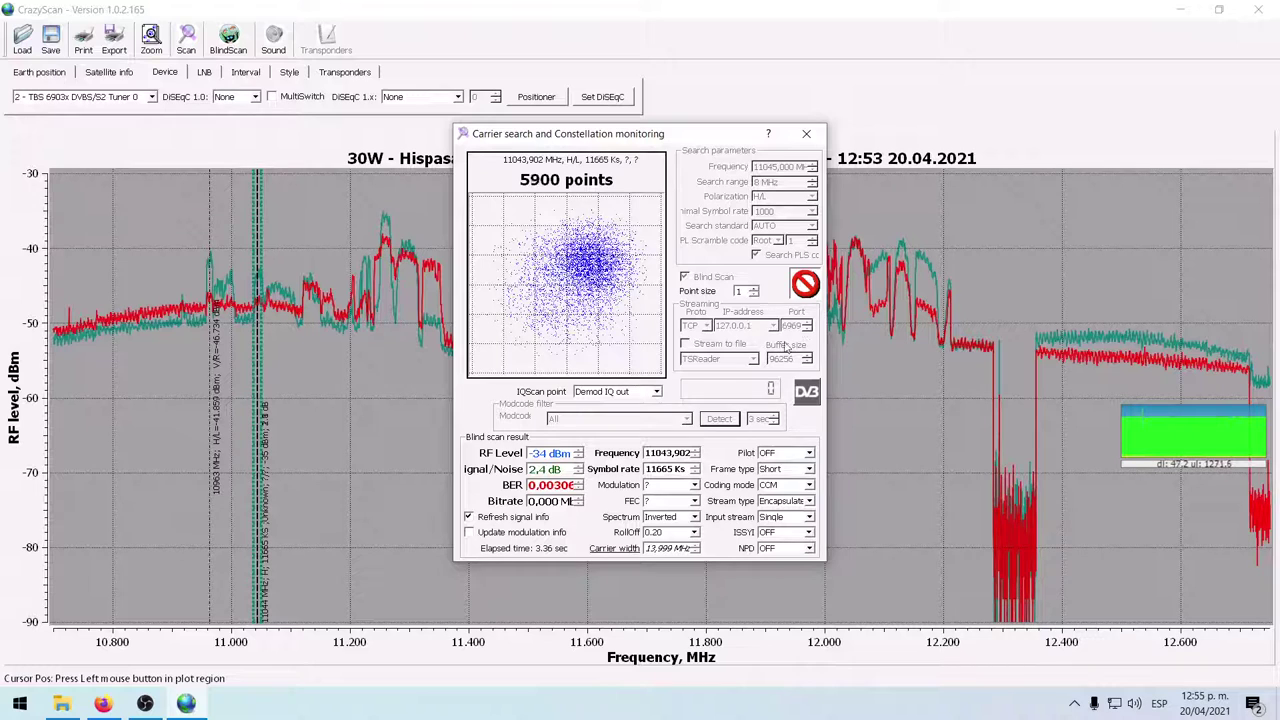
pyautogui.click(757, 255)
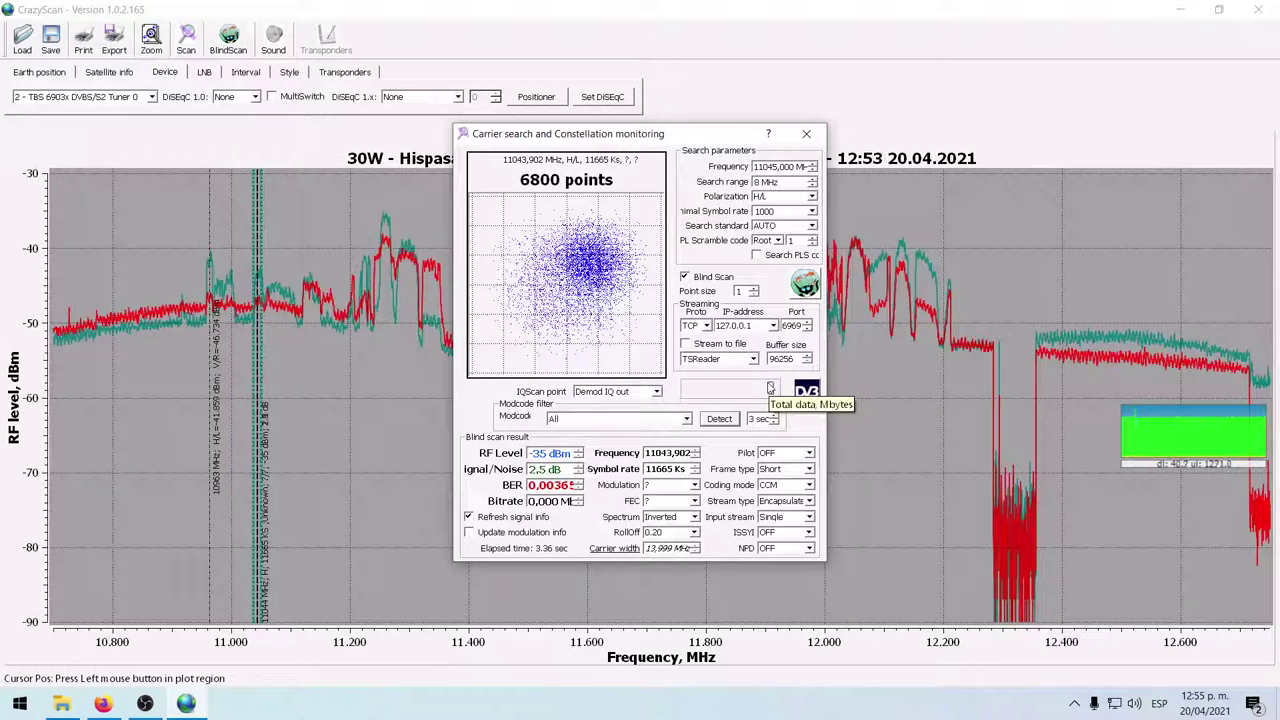
pyautogui.click(809, 136)
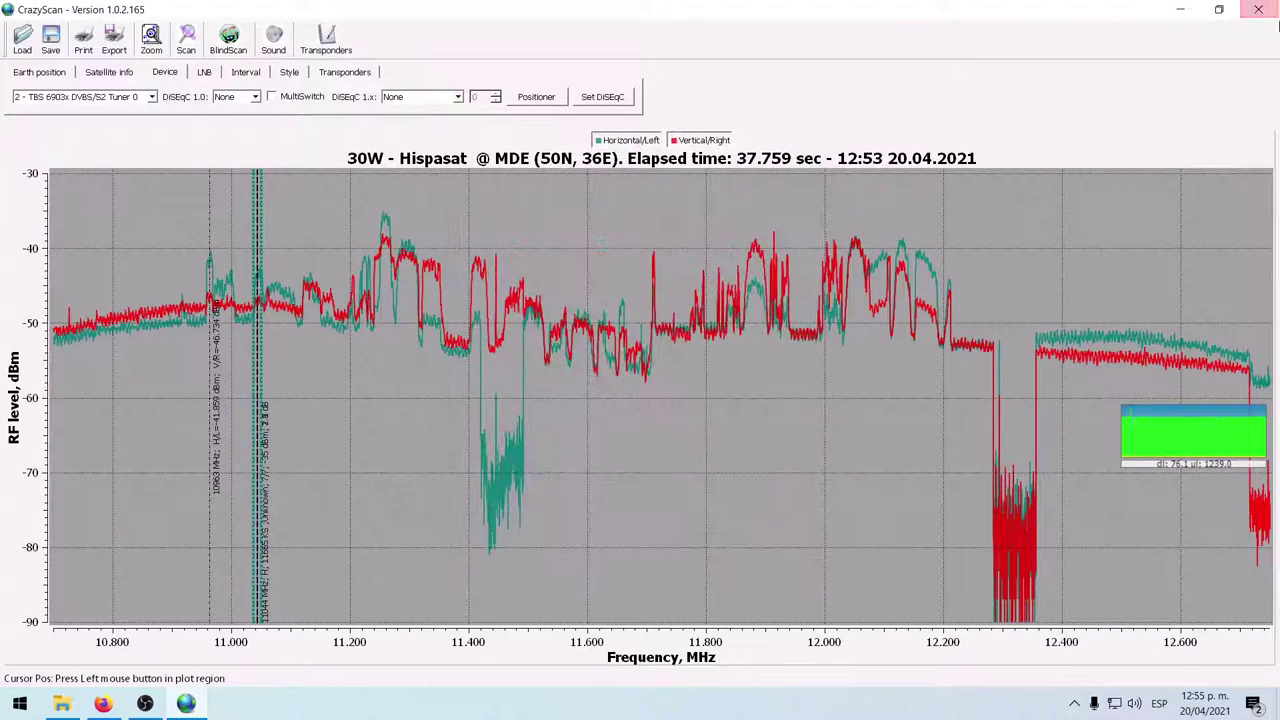
# Close CrazyScan and relaunch BDADataEx on the TBS satellite tuner
pyautogui.click(1260, 9)
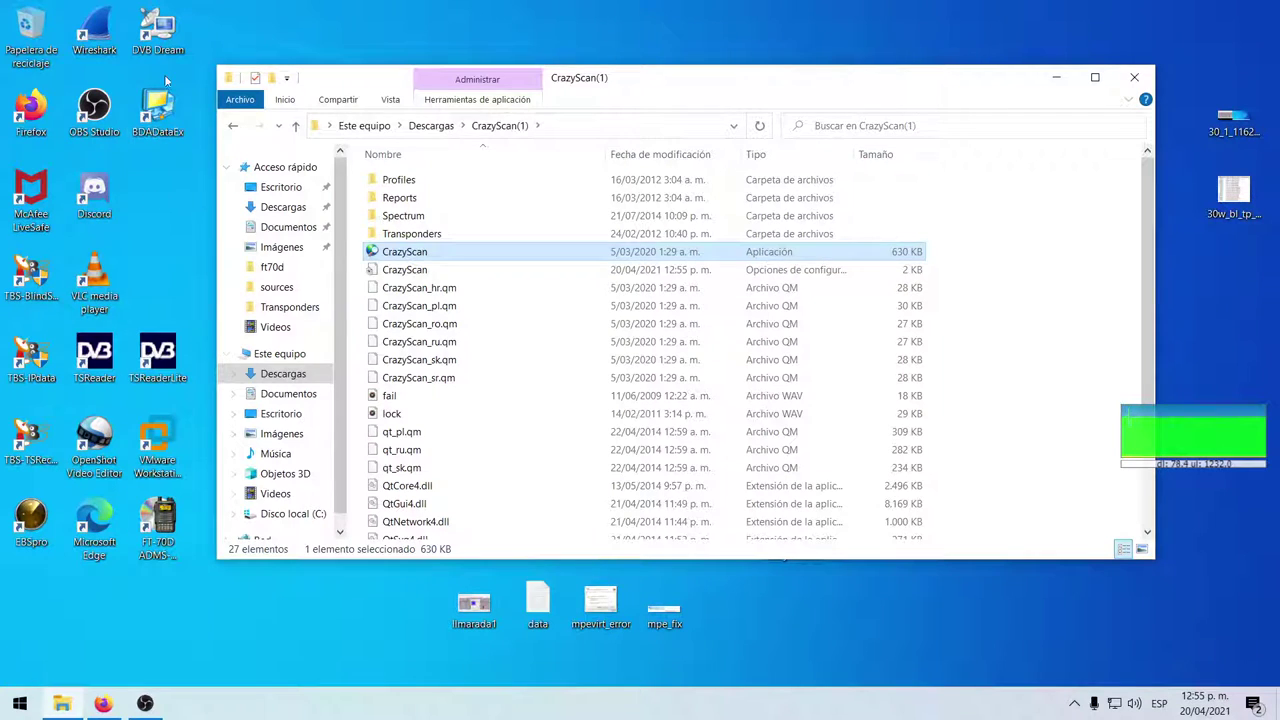
pyautogui.doubleClick(155, 112)
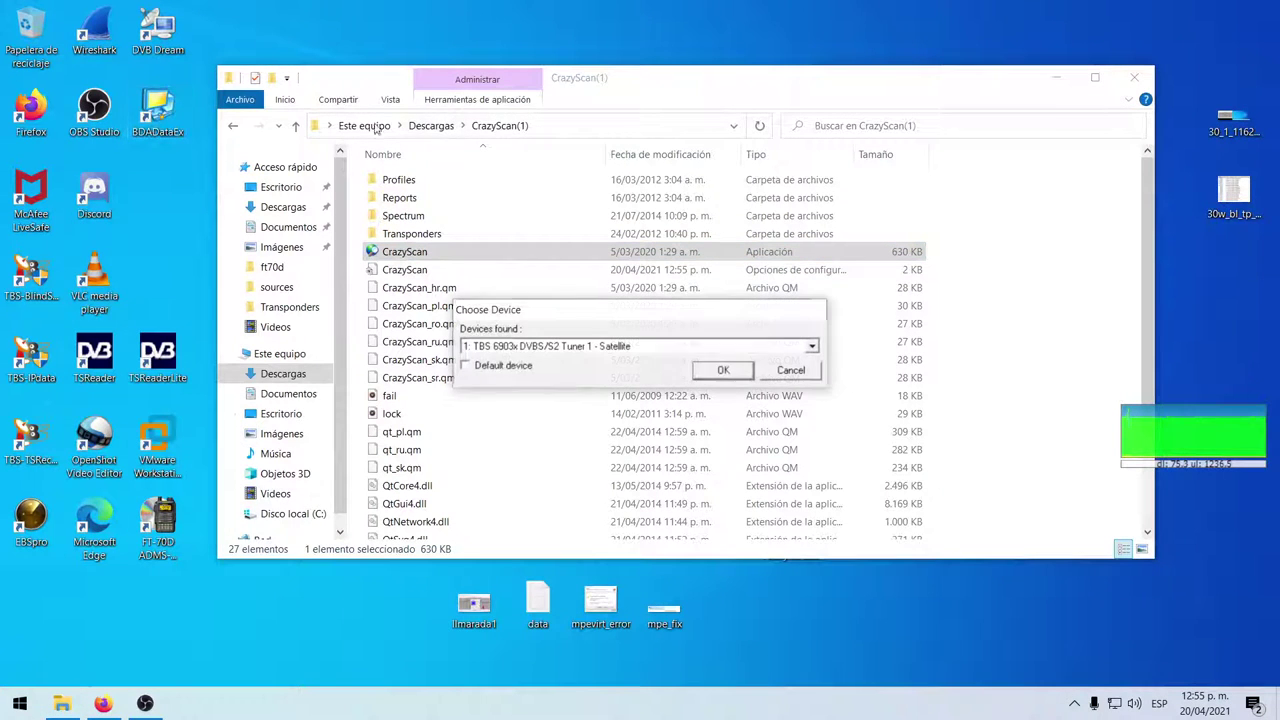
pyautogui.click(688, 347)
pyautogui.click(624, 377)
pyautogui.click(718, 386)
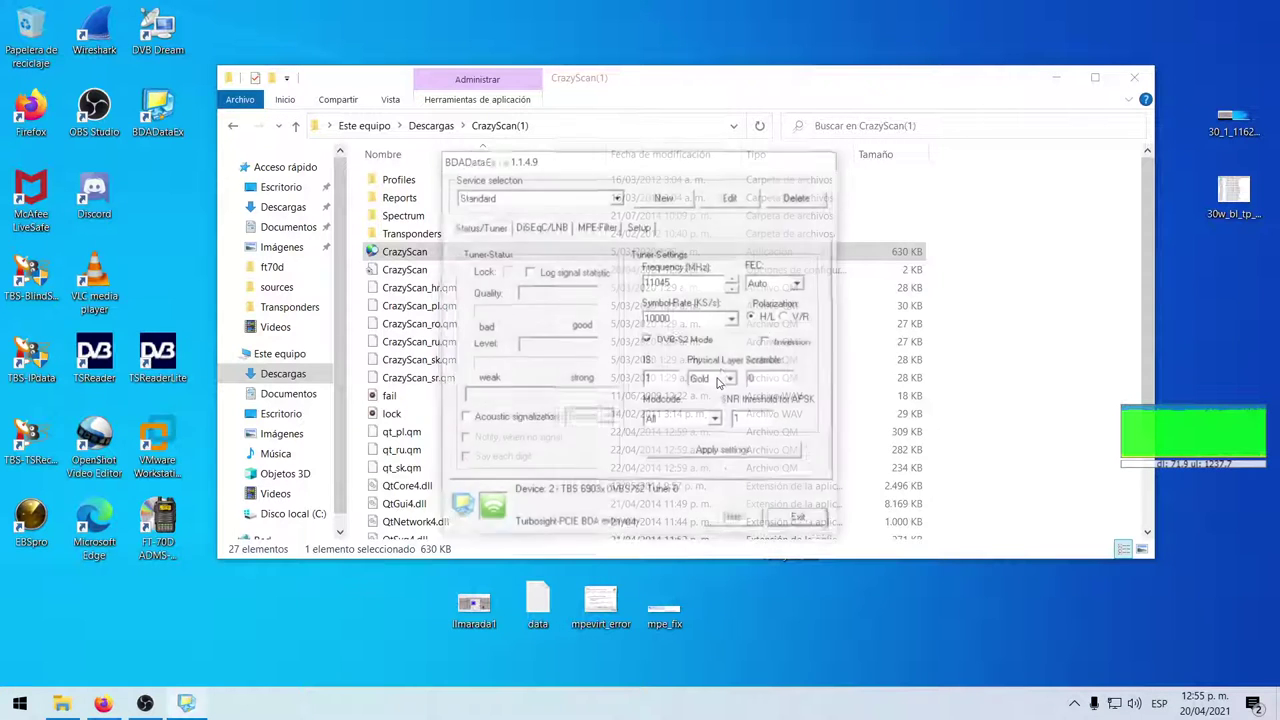
# Apply symbol rate 12000 with FEC Auto and modcode All, then quit BDADataEx
pyautogui.write('1200')
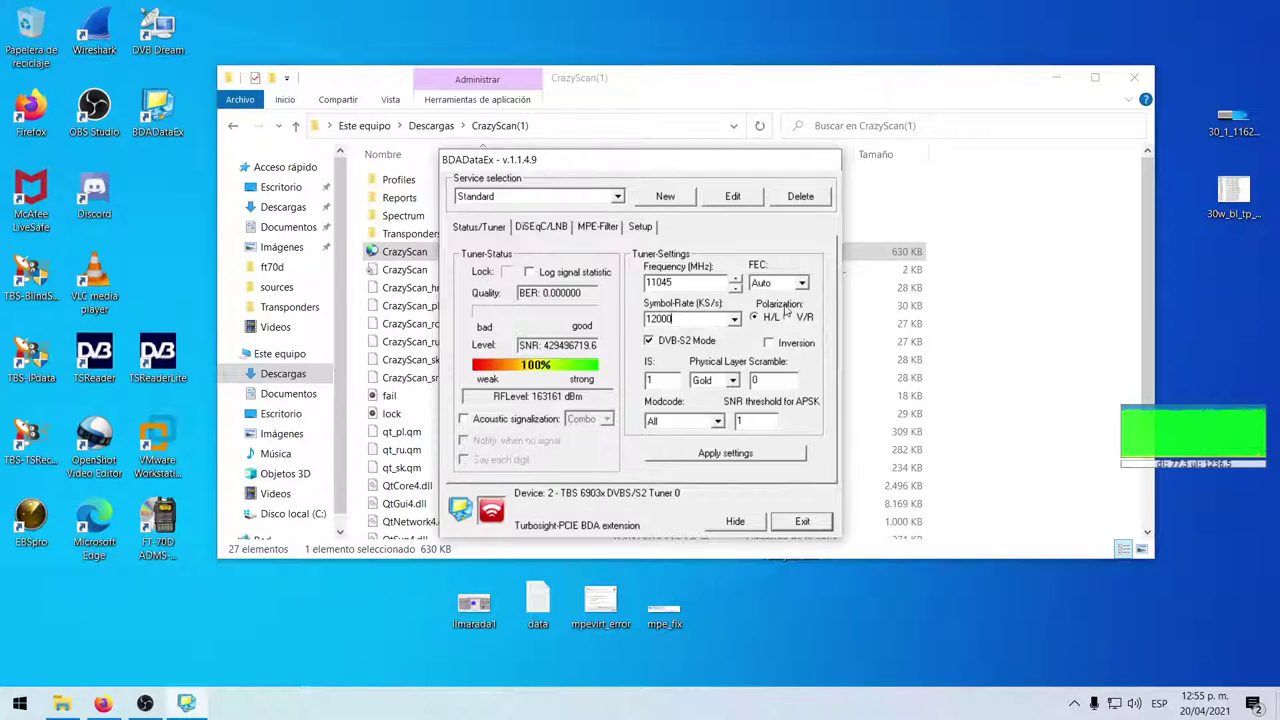
pyautogui.write('0')
pyautogui.click(784, 284)
pyautogui.click(803, 293)
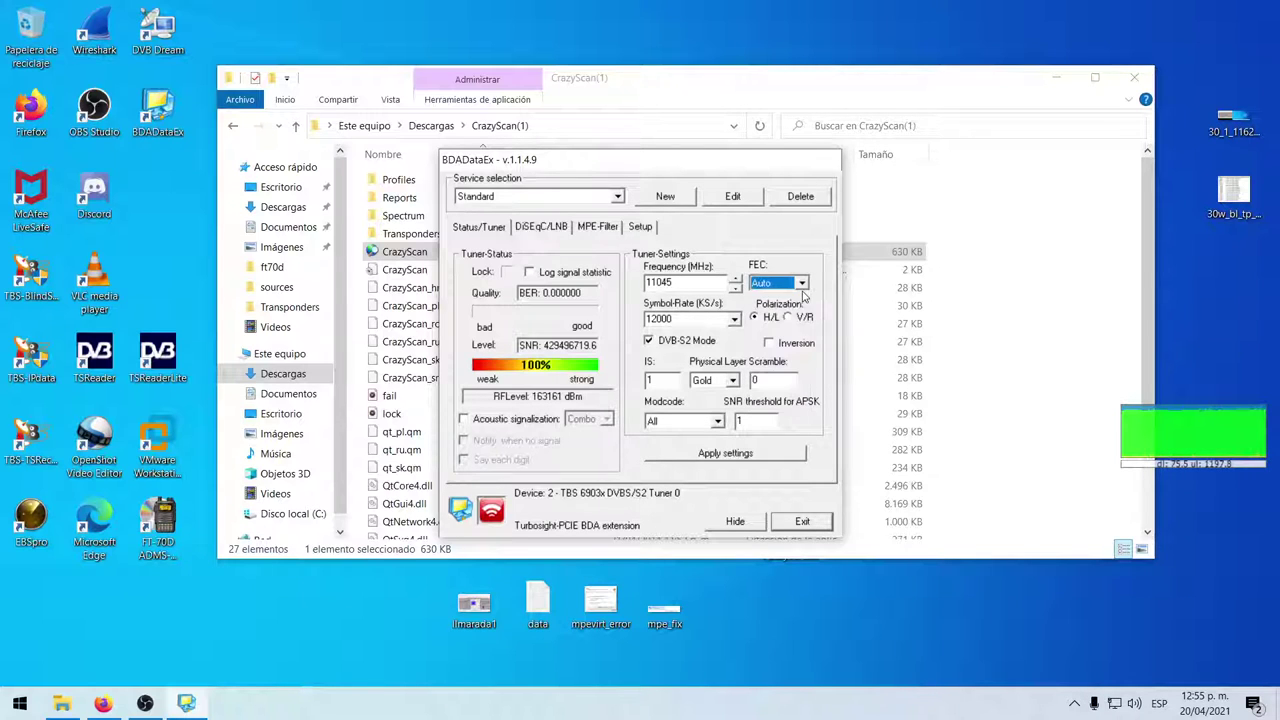
pyautogui.click(718, 421)
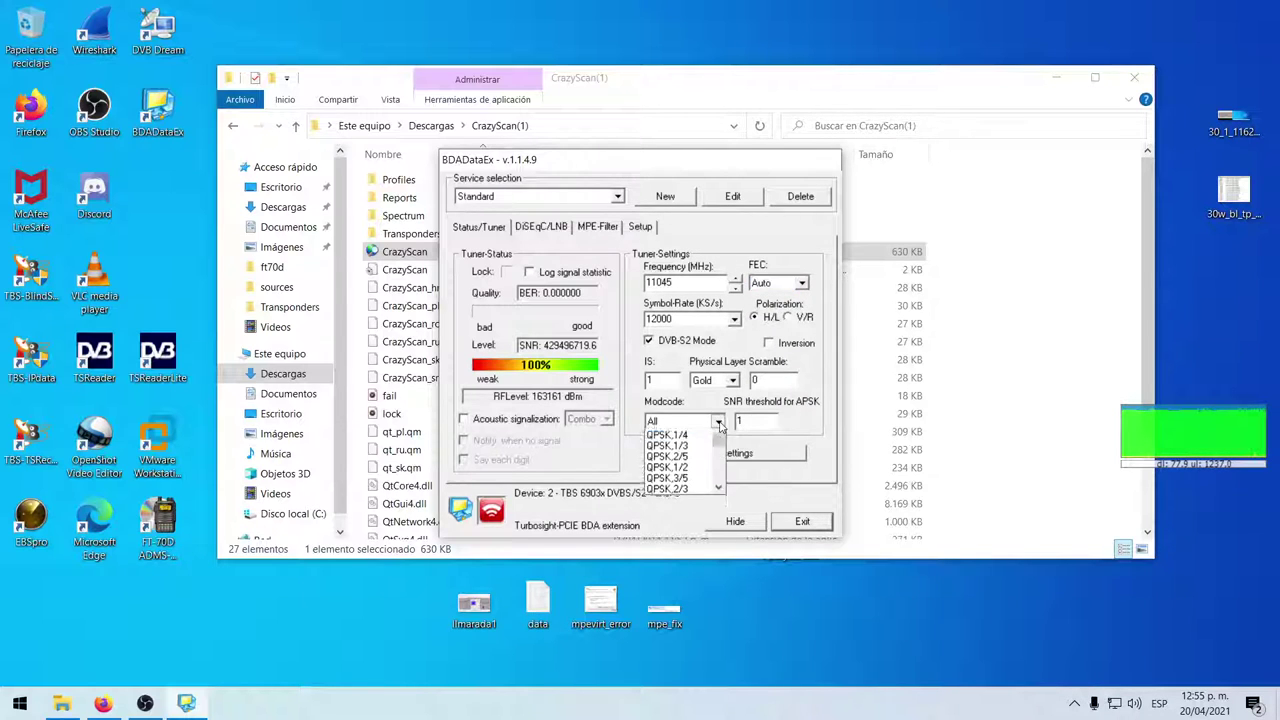
pyautogui.click(718, 421)
pyautogui.click(724, 452)
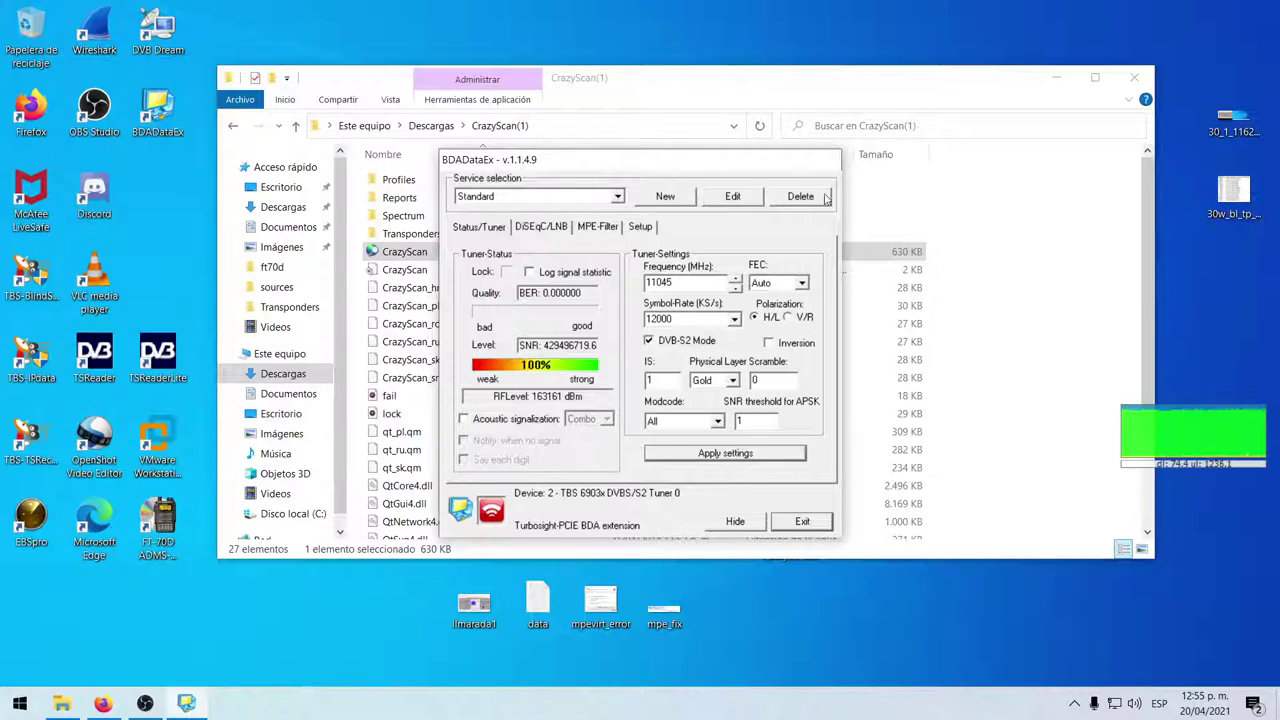
pyautogui.click(802, 521)
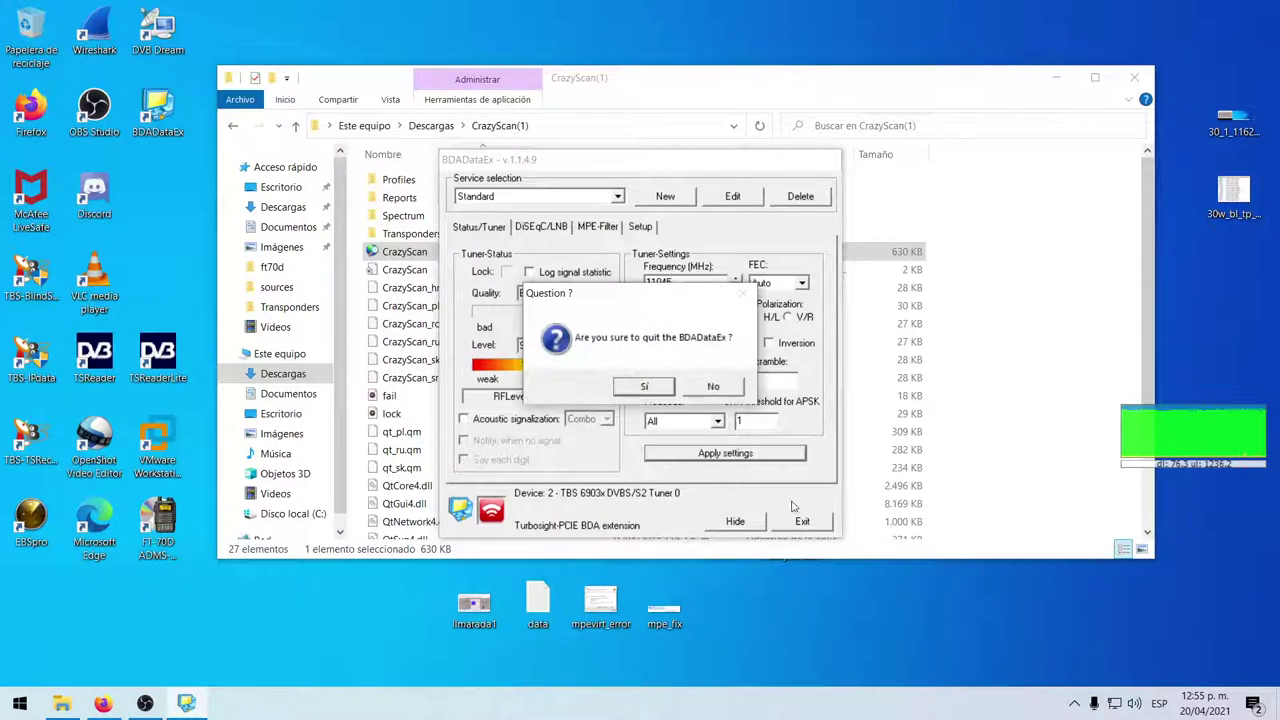
pyautogui.click(650, 387)
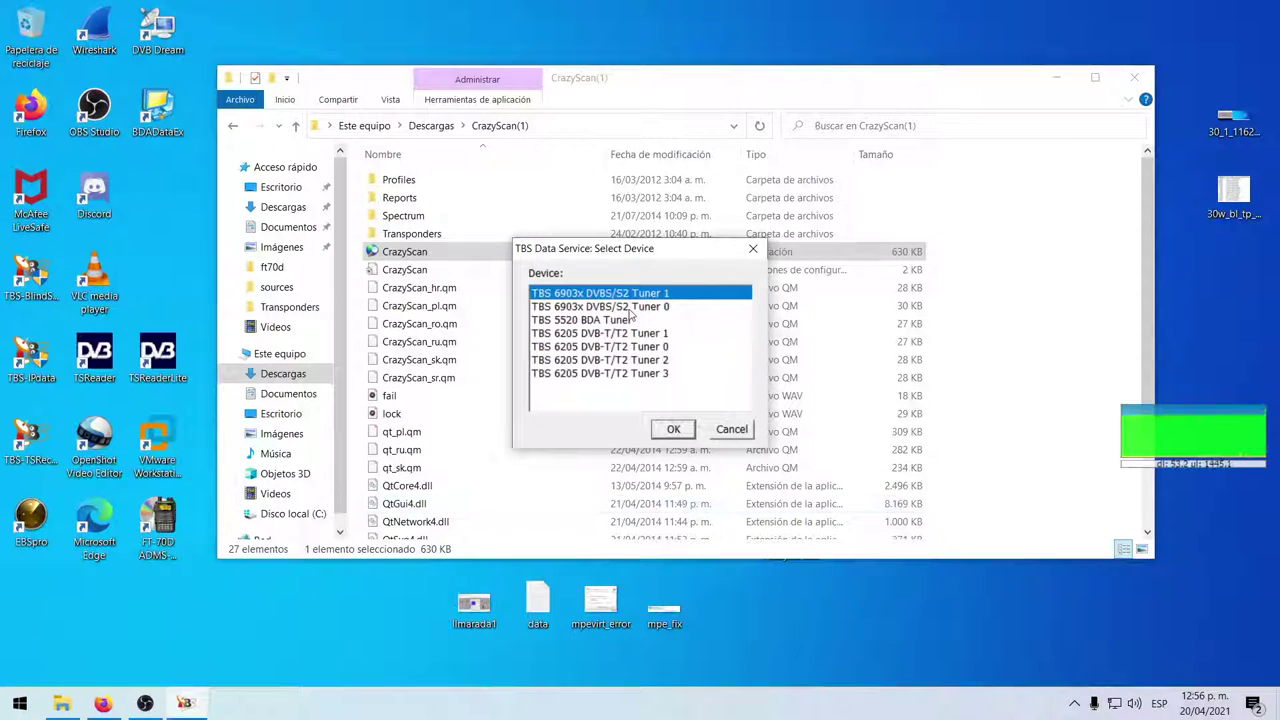
# Start TBS Data Services on TBS 6903x Tuner 0 and show the Tuner Setting page
pyautogui.click(632, 307)
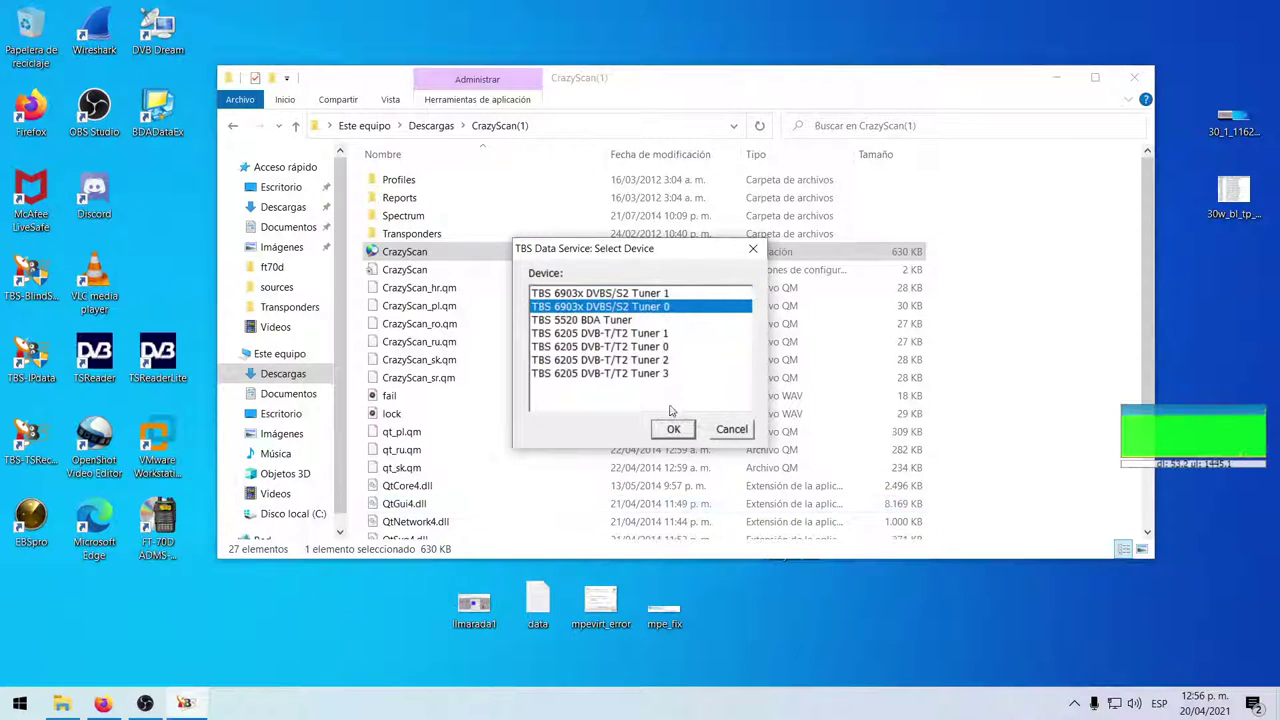
pyautogui.click(672, 430)
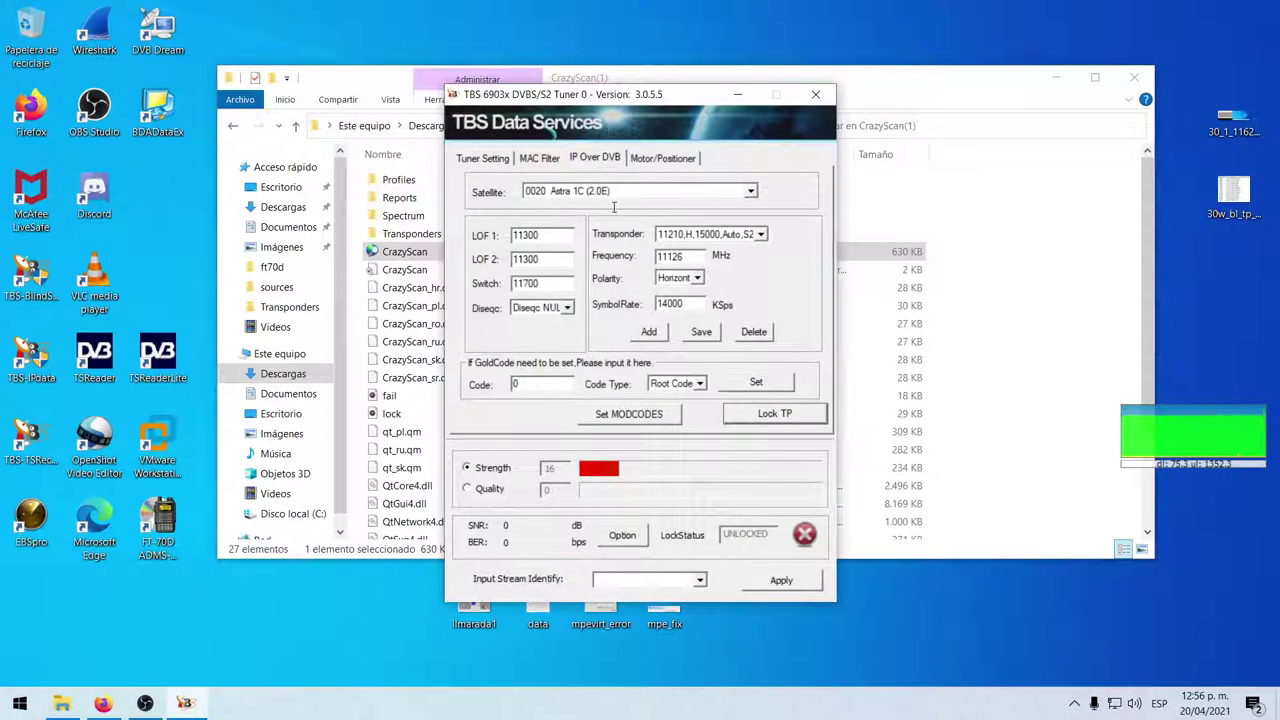
pyautogui.click(540, 160)
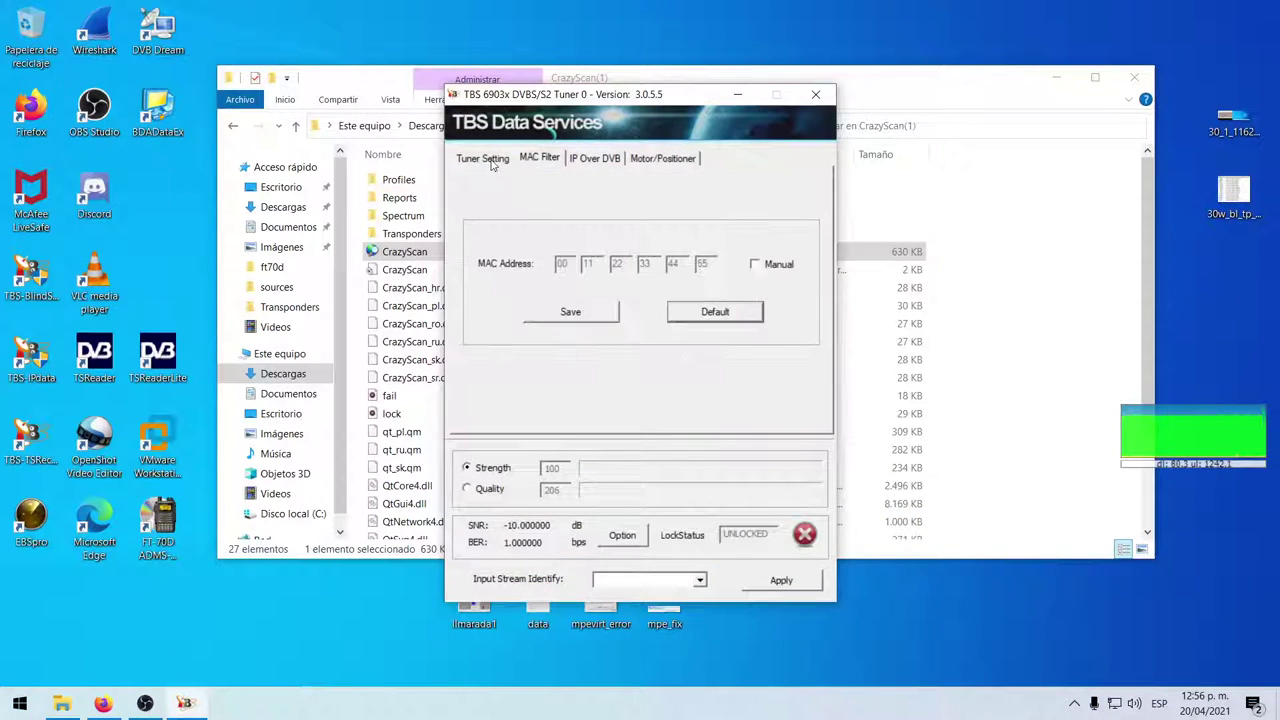
pyautogui.click(490, 162)
# Set frequency 11045 MHz with ALL MODCODES enabled, then close the tuner window
pyautogui.moveTo(686, 257); pyautogui.dragTo(645, 260)
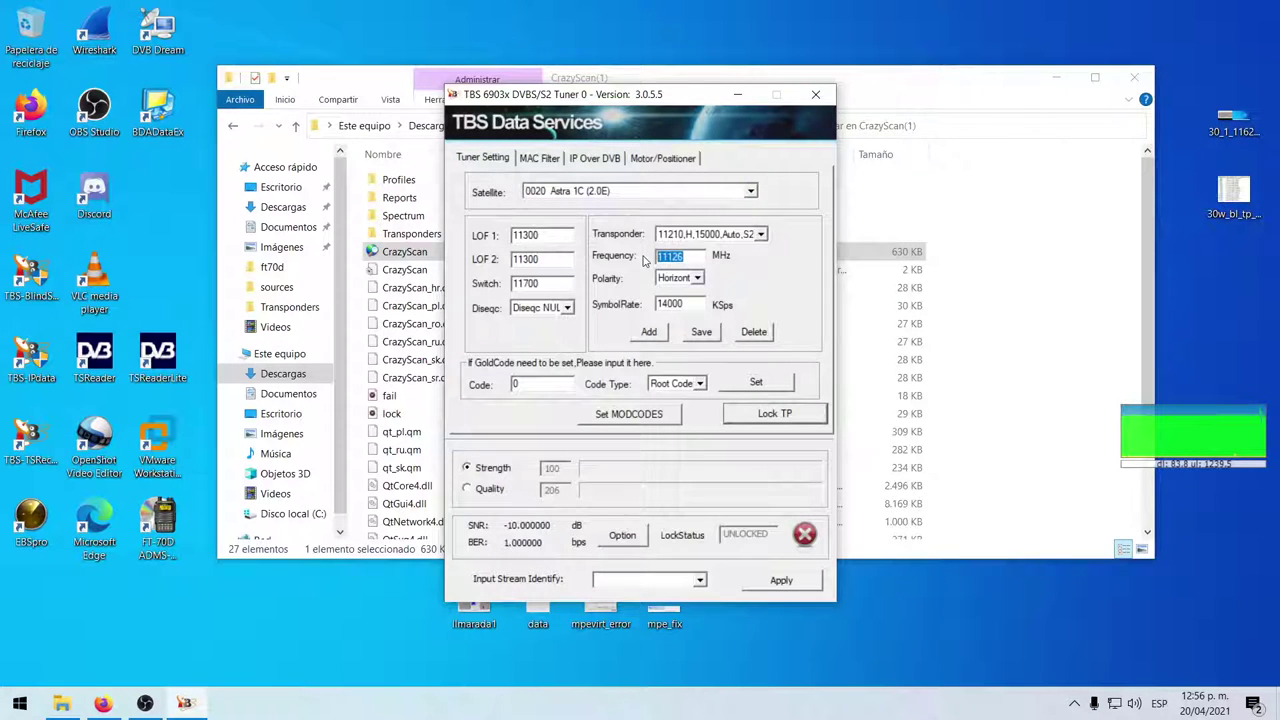
pyautogui.write('110')
pyautogui.press('Tab')
pyautogui.press('Tab')
pyautogui.write('1')
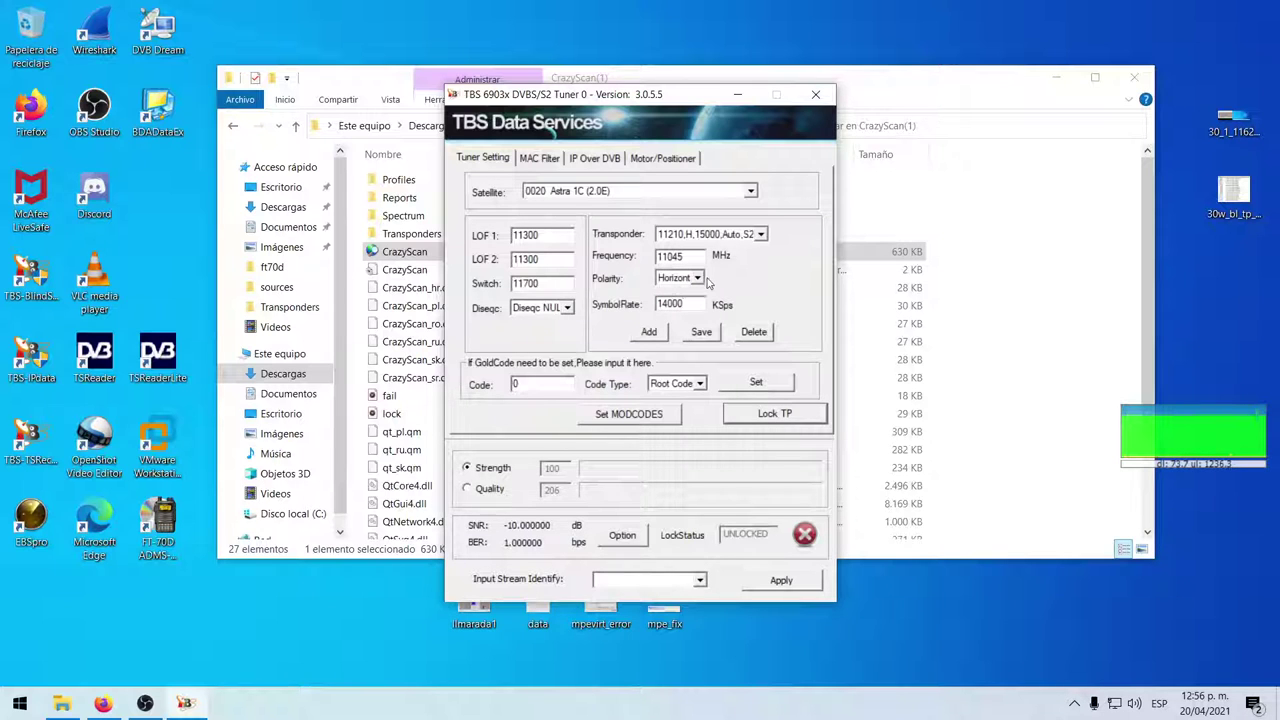
pyautogui.click(658, 412)
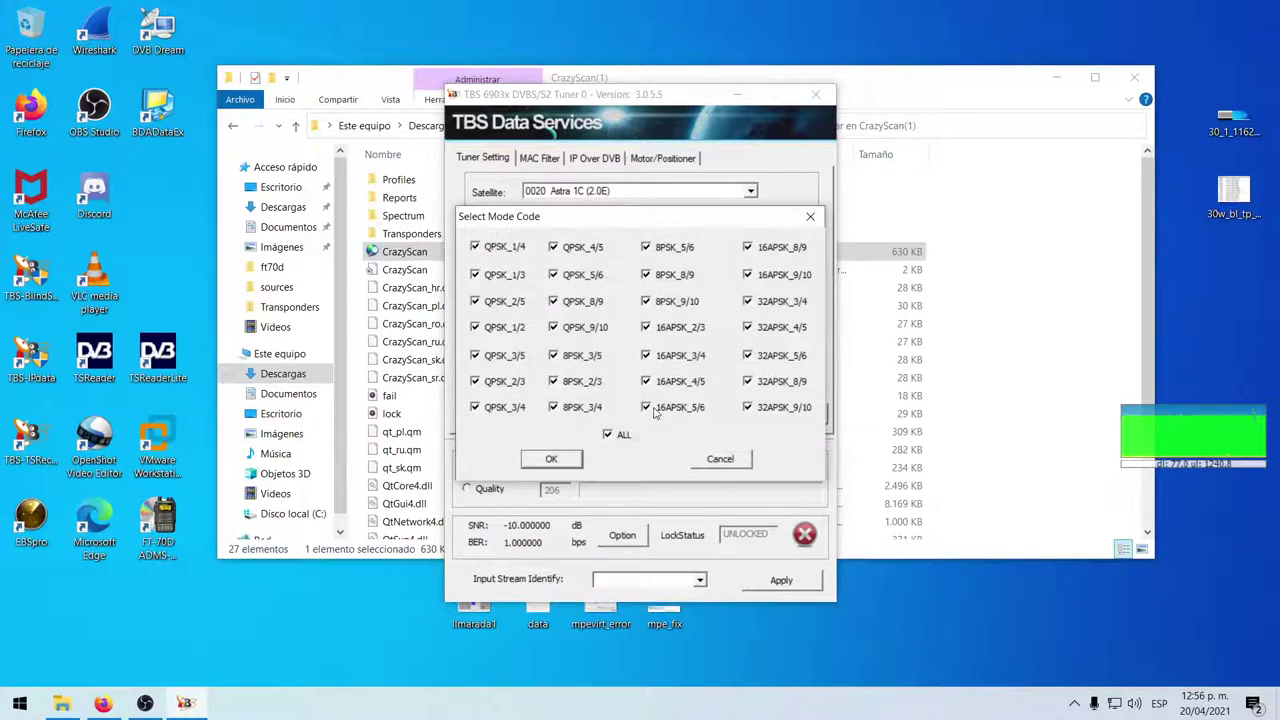
pyautogui.click(551, 458)
pyautogui.click(710, 378)
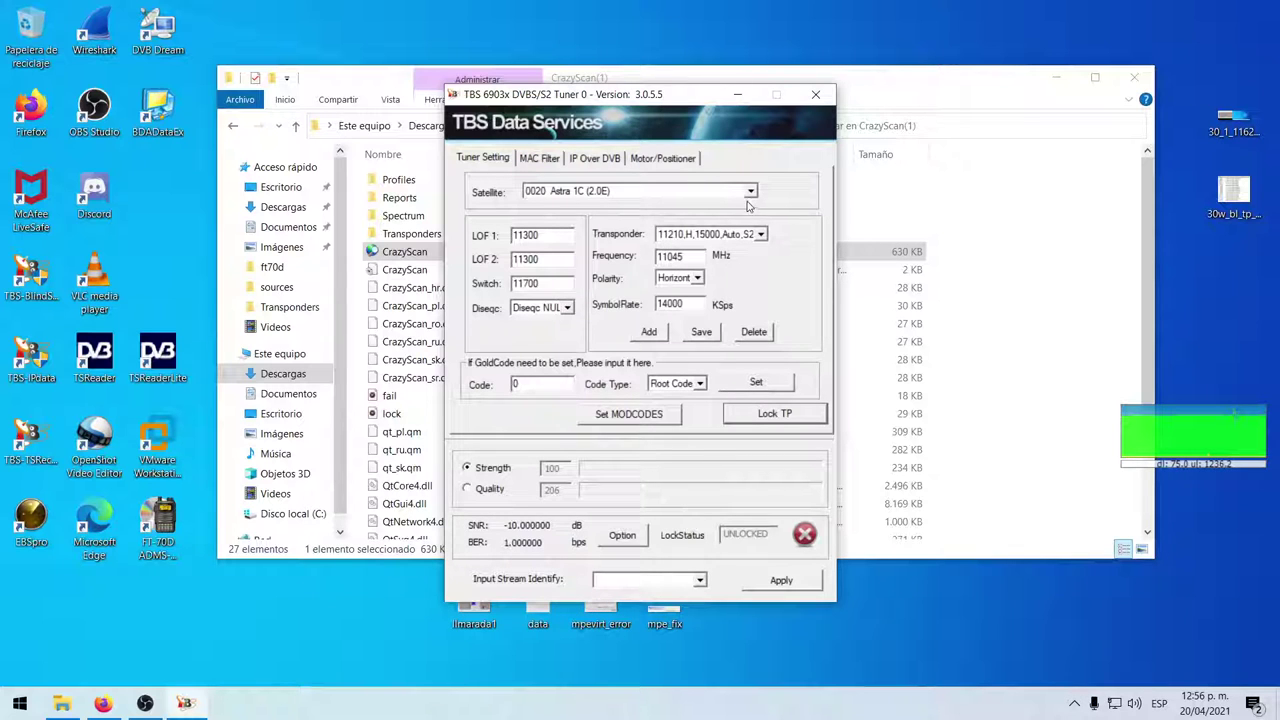
pyautogui.moveTo(658, 103); pyautogui.dragTo(745, 87)
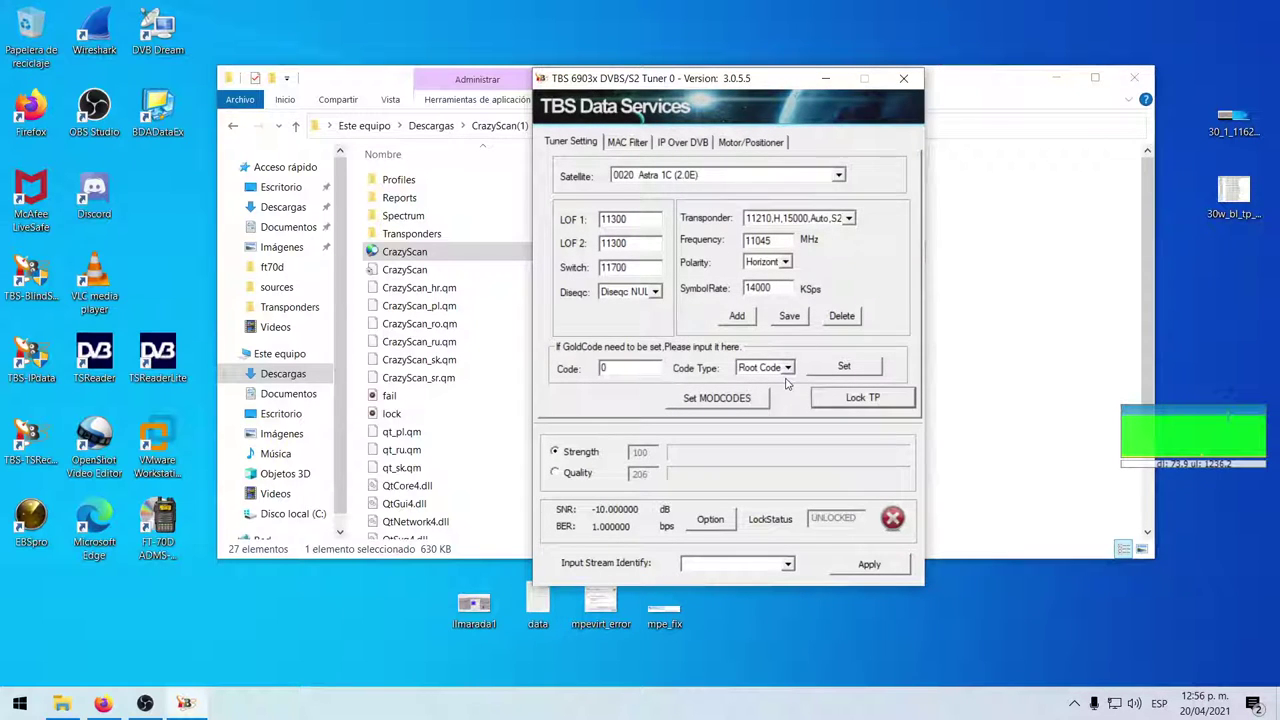
pyautogui.click(903, 78)
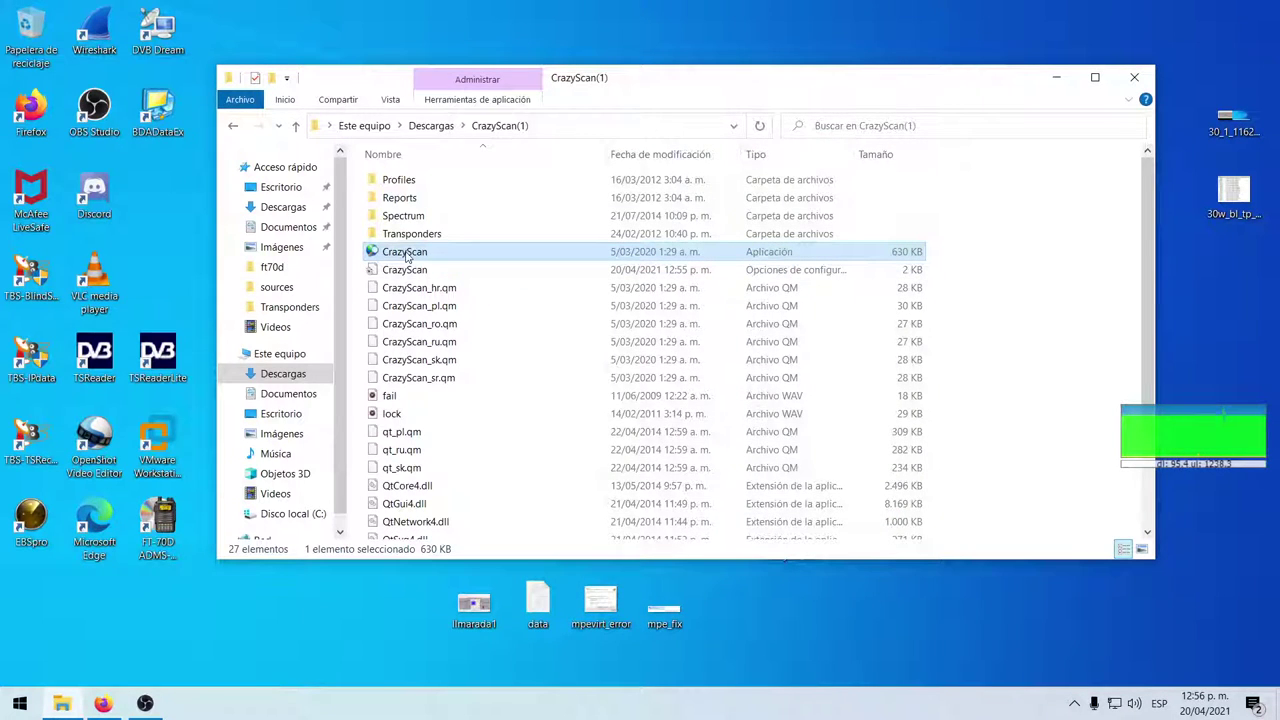
# Relaunch CrazyScan.exe and scan the 30W Hispasat spectrum in both polarisations
pyautogui.doubleClick(405, 253)
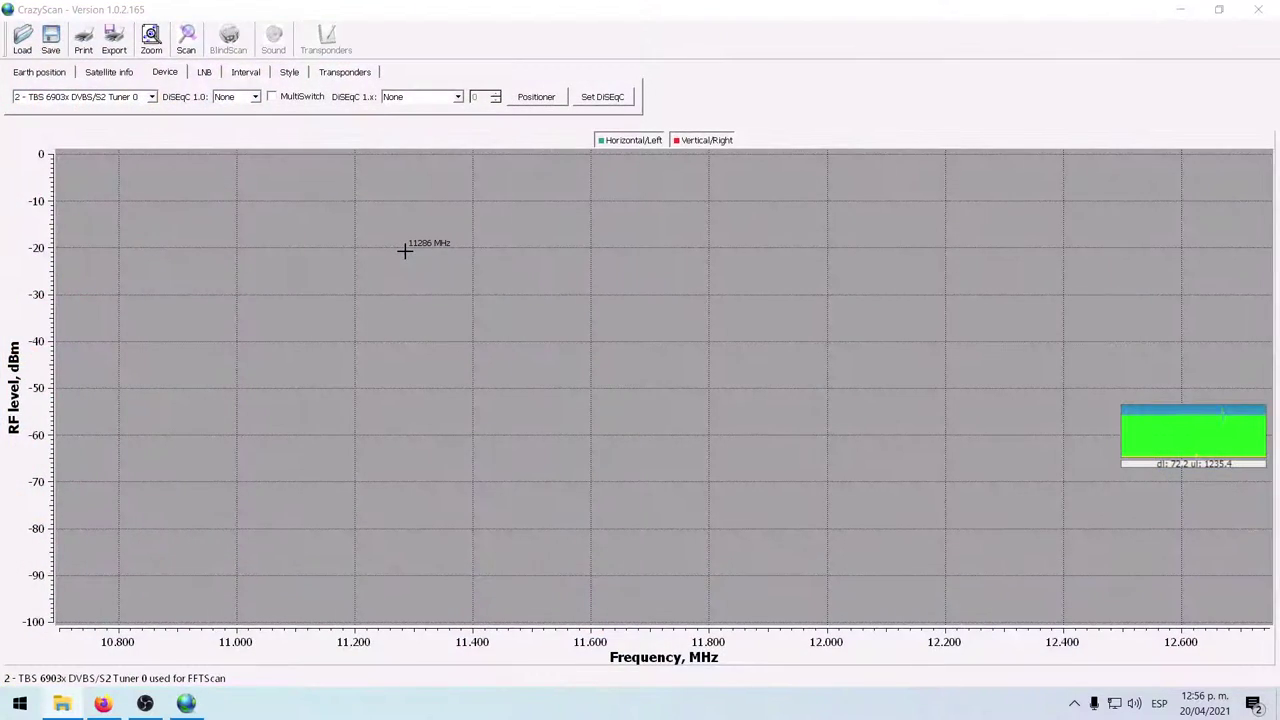
pyautogui.click(186, 42)
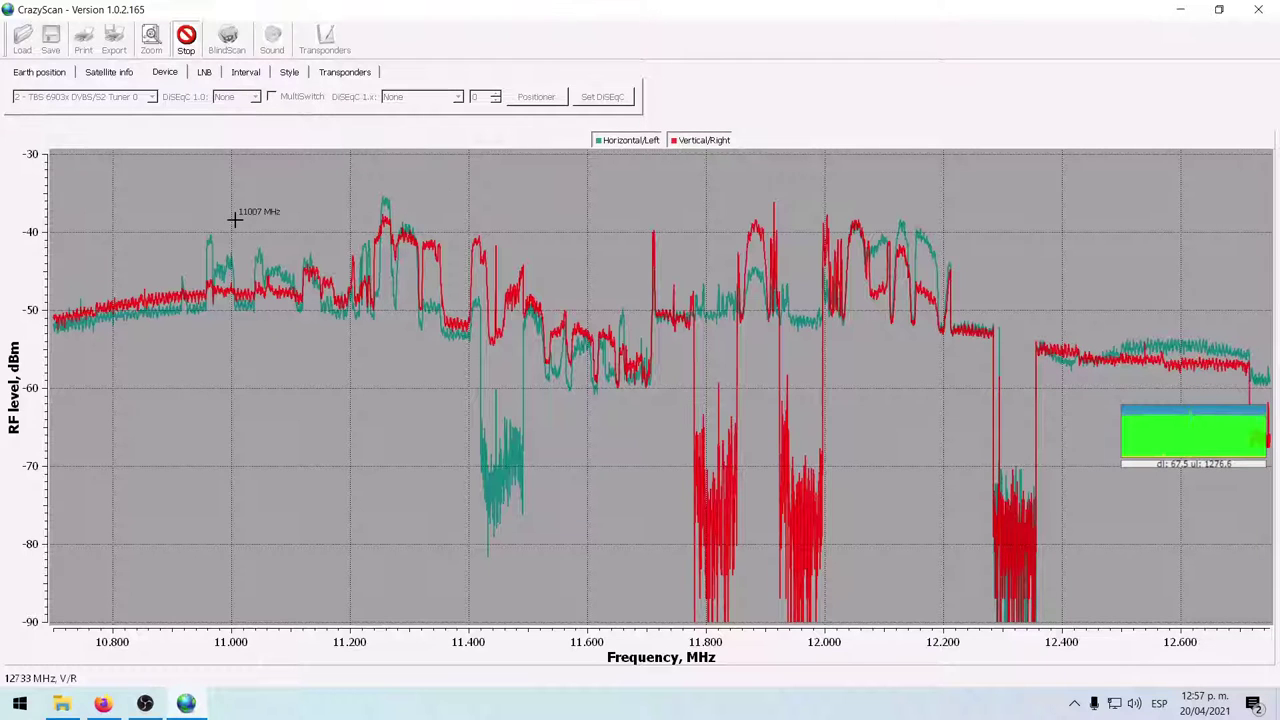
# Blind-scan the 11223 MHz peak, locking 11225.986 MHz at 6915 Ks, and play it in VLC via TSReader
pyautogui.click(364, 262)
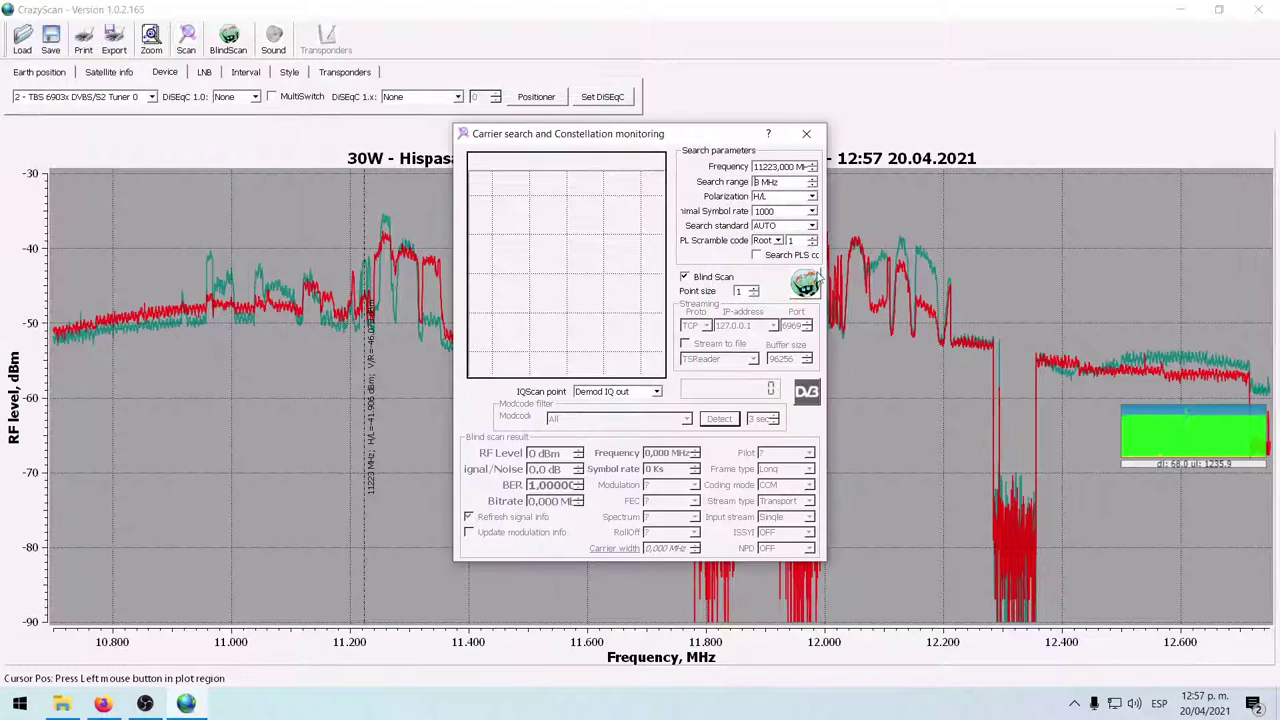
pyautogui.click(806, 288)
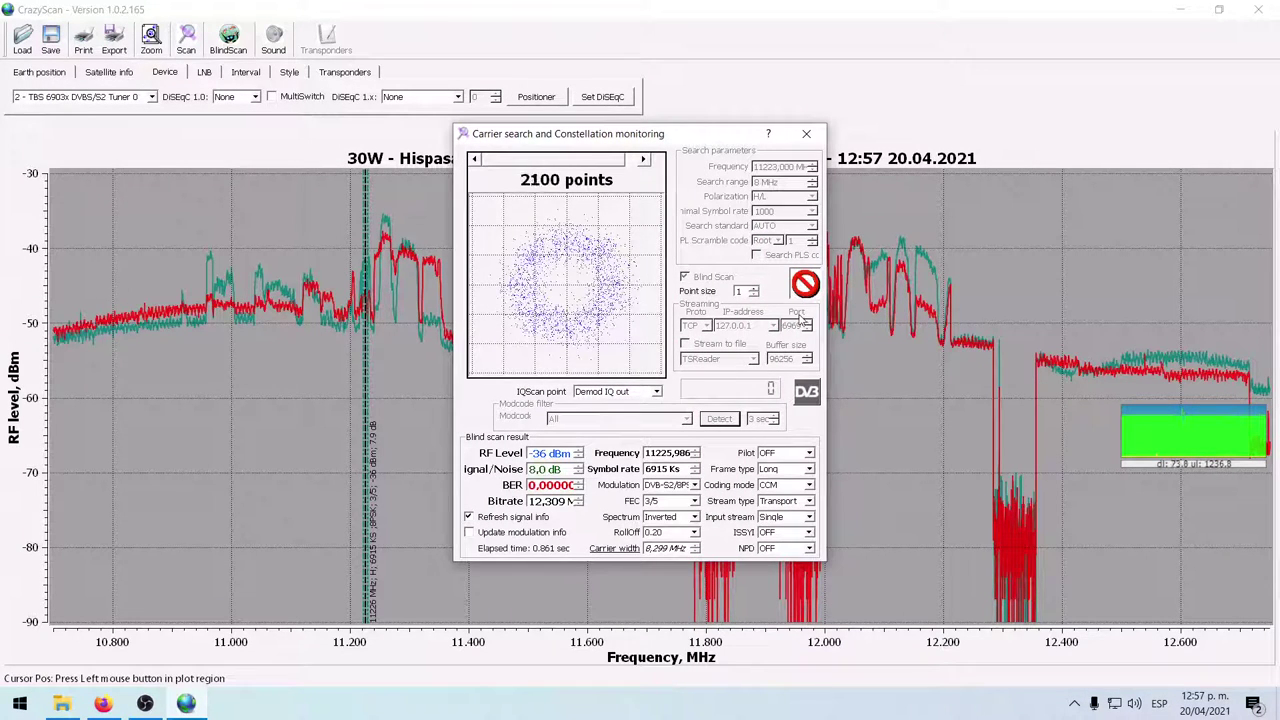
pyautogui.click(807, 395)
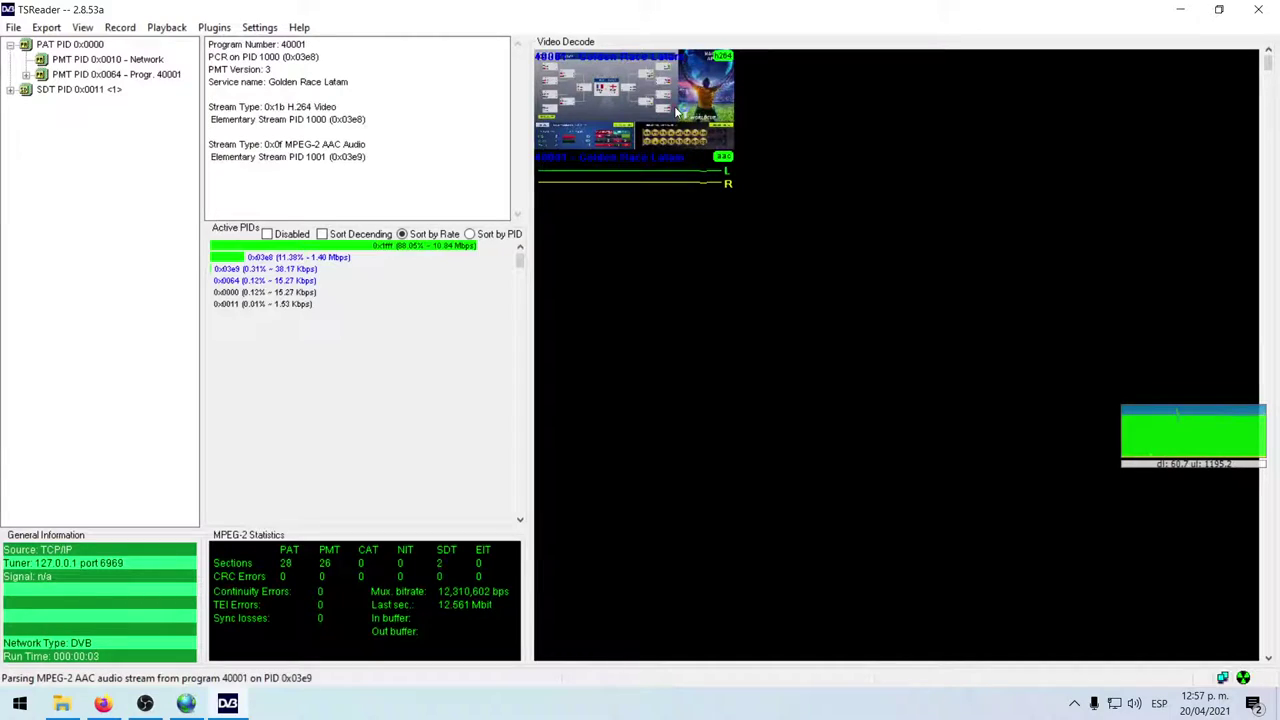
pyautogui.moveTo(640, 109); pyautogui.dragTo(346, 27)
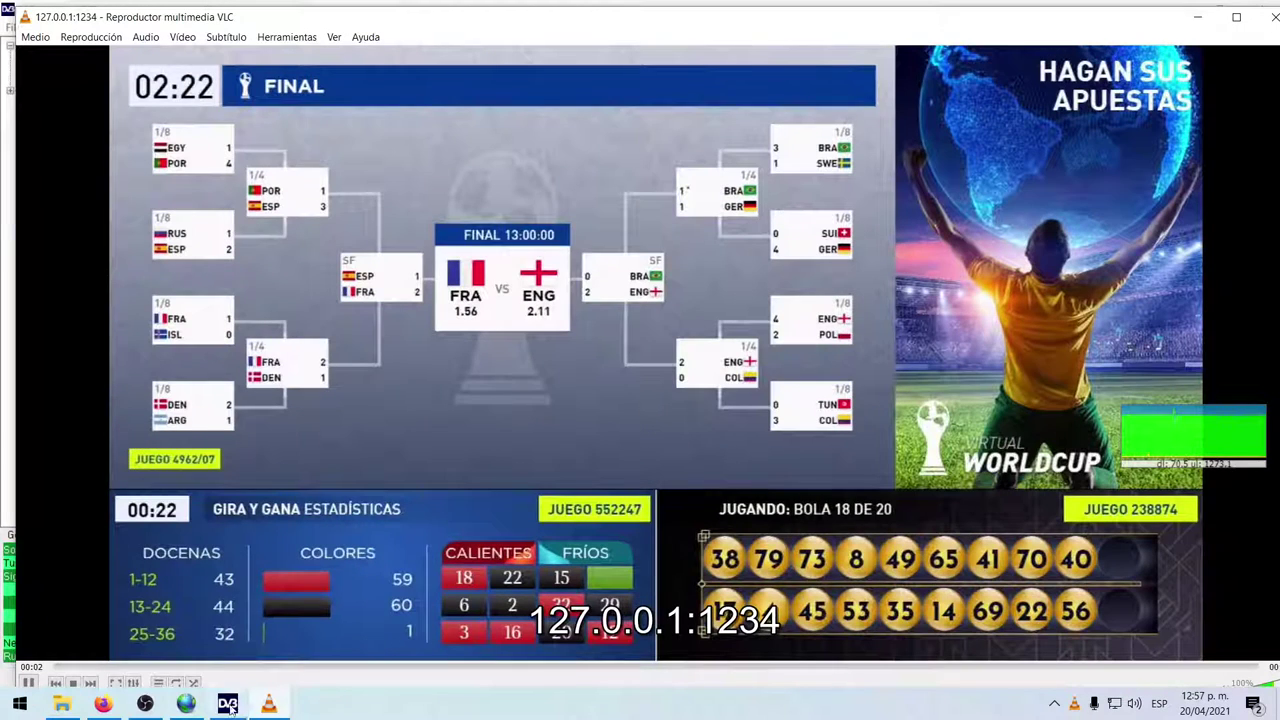
pyautogui.click(145, 704)
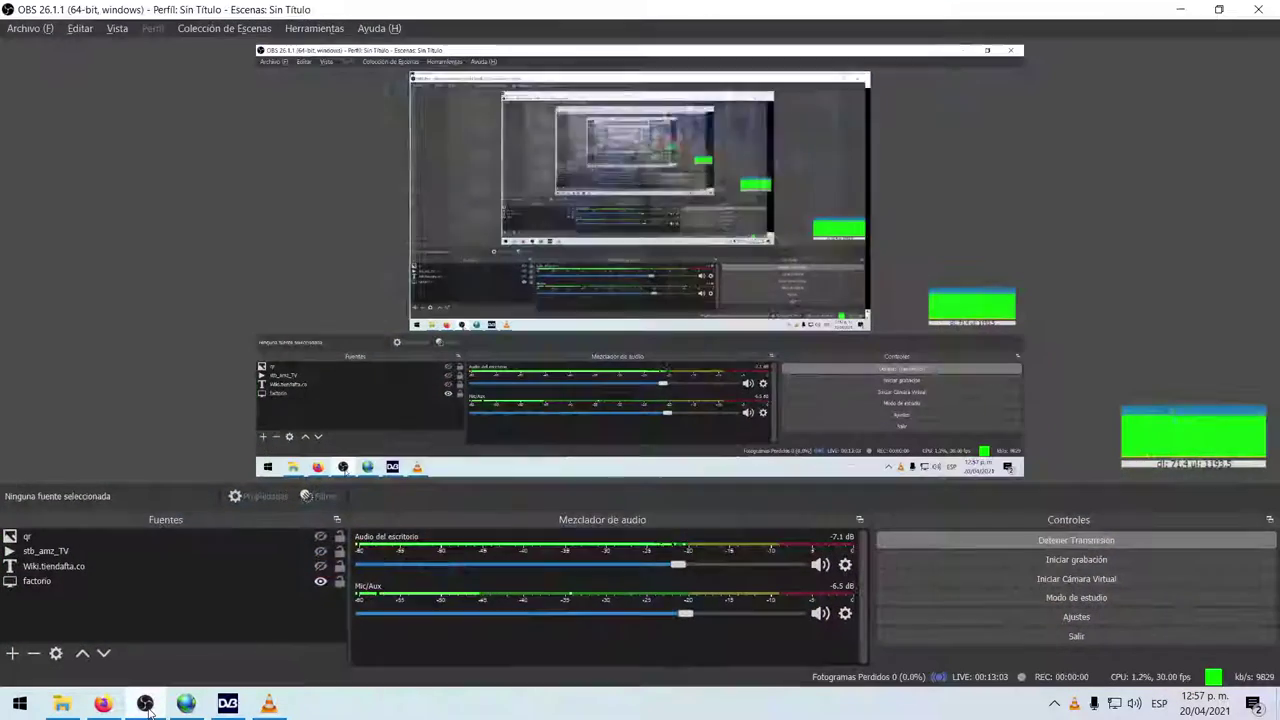
# Mute the OBS desktop audio to -inf dB and bring the VLC channel playback forward
pyautogui.click(664, 380)
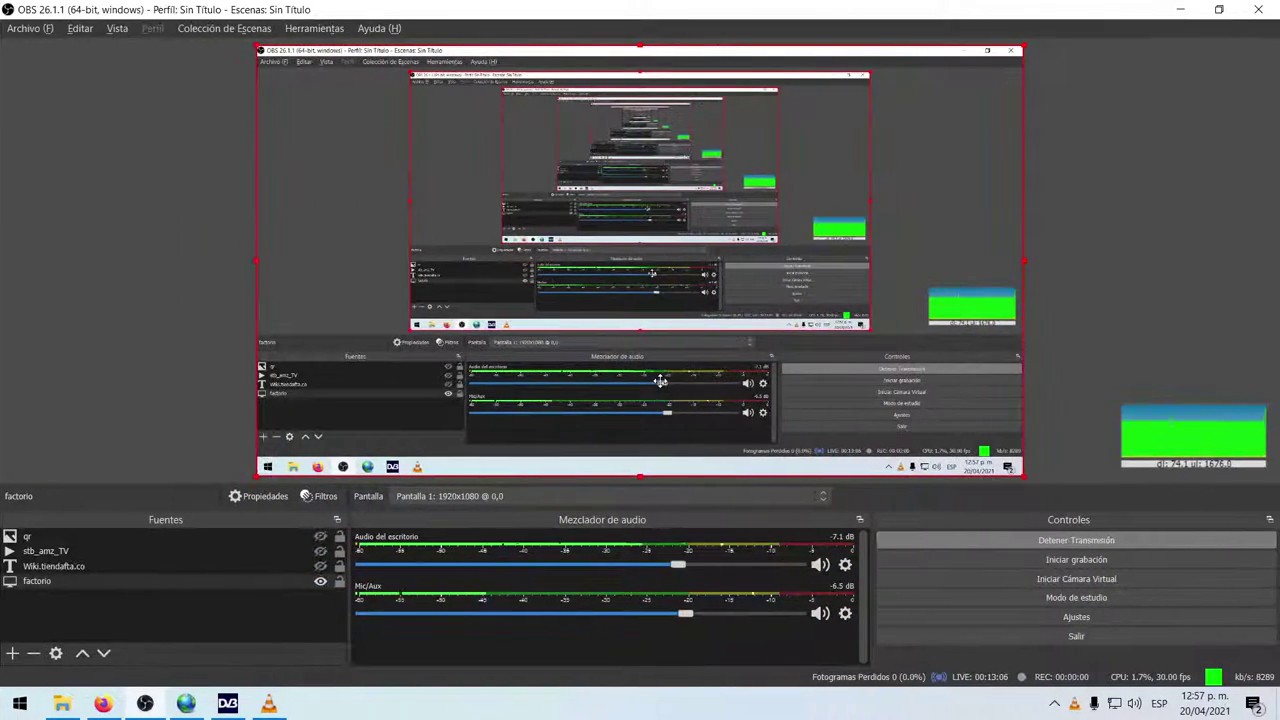
pyautogui.moveTo(678, 565); pyautogui.dragTo(320, 582)
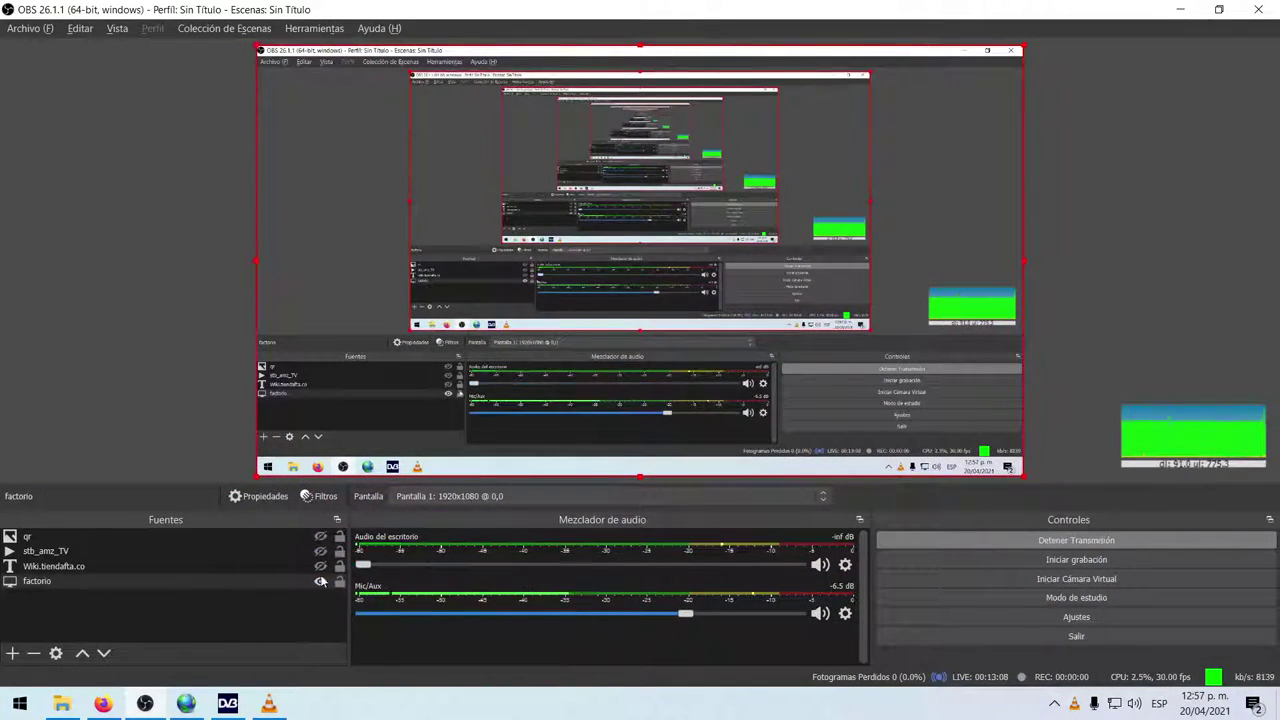
pyautogui.click(268, 704)
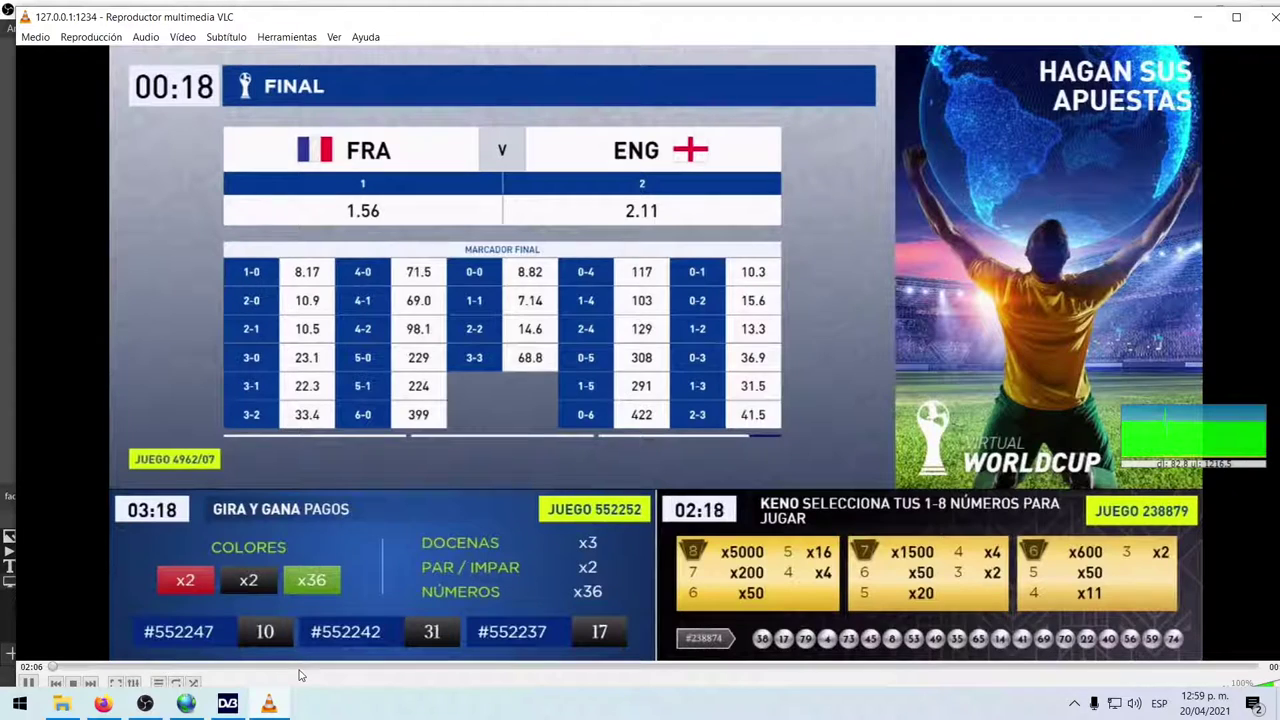
# Switch from the VLC playback back to the OBS Studio window with Alt+Tab
pyautogui.hotkey('alt', 'Tab')
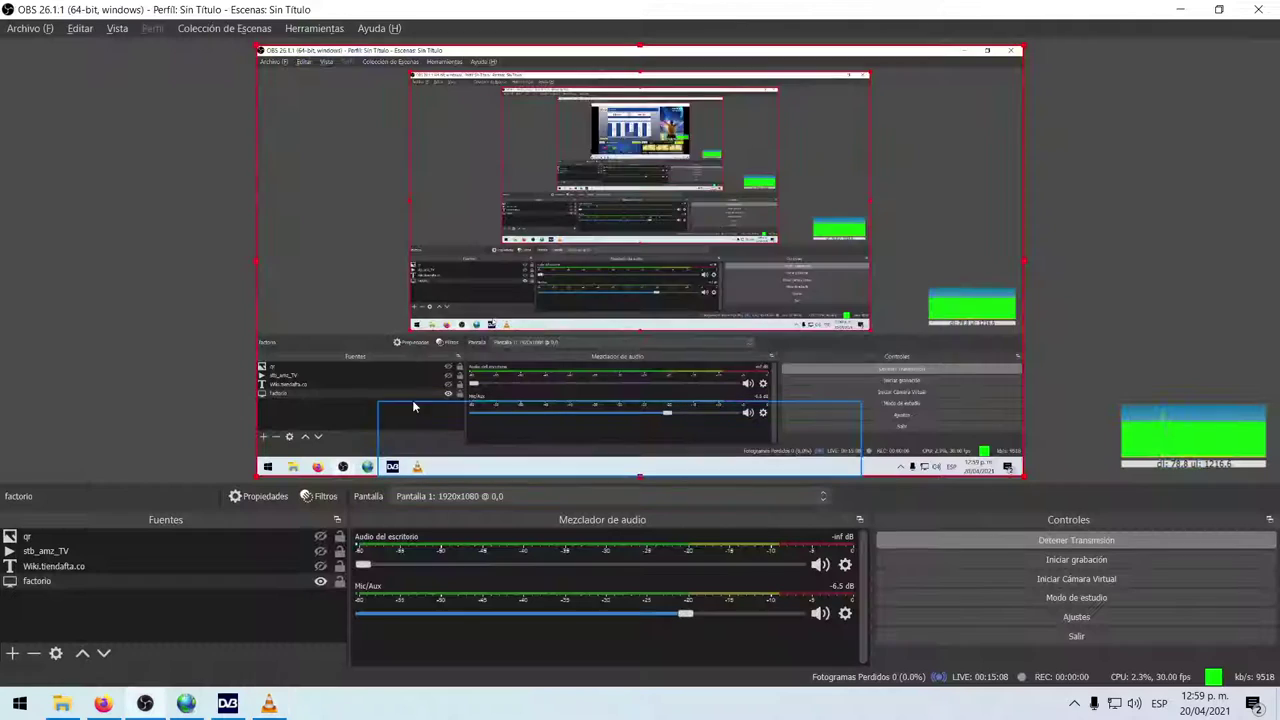
pyautogui.hotkey('alt', 'Tab')
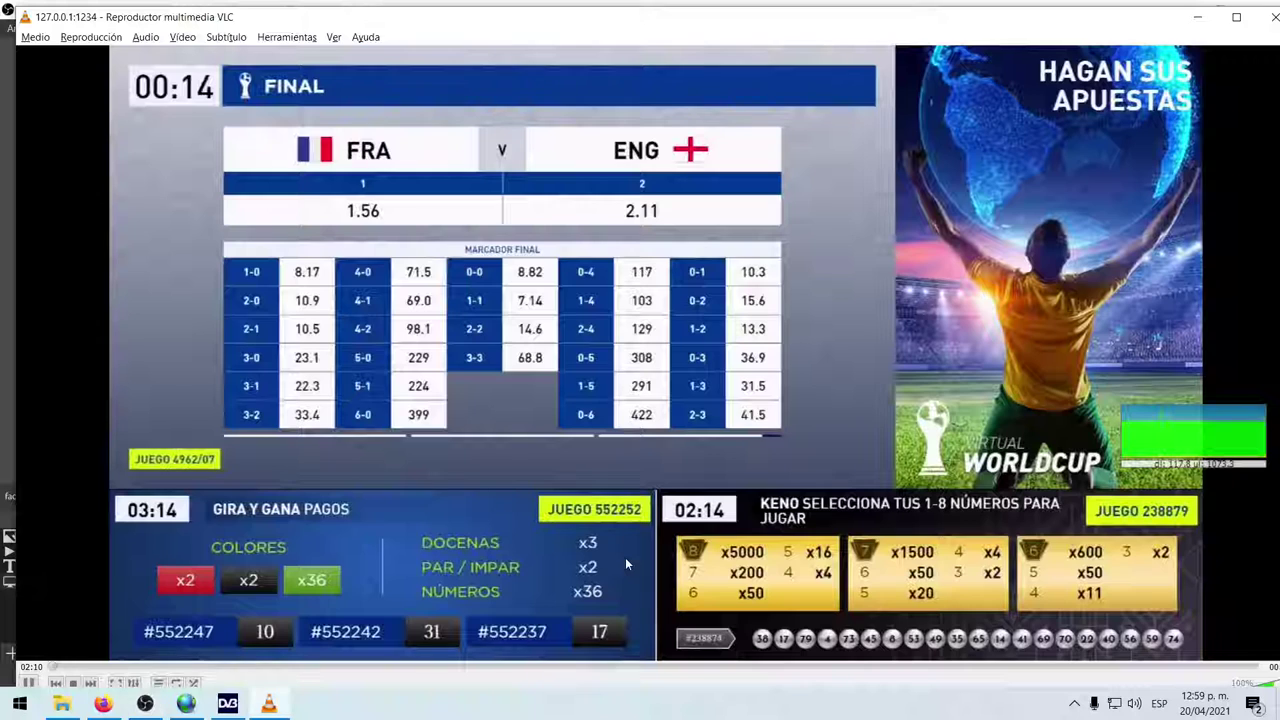
pyautogui.hotkey('alt', 'Tab')
pyautogui.hotkey('alt', 'Tab')
pyautogui.hotkey('alt', 'Tab')
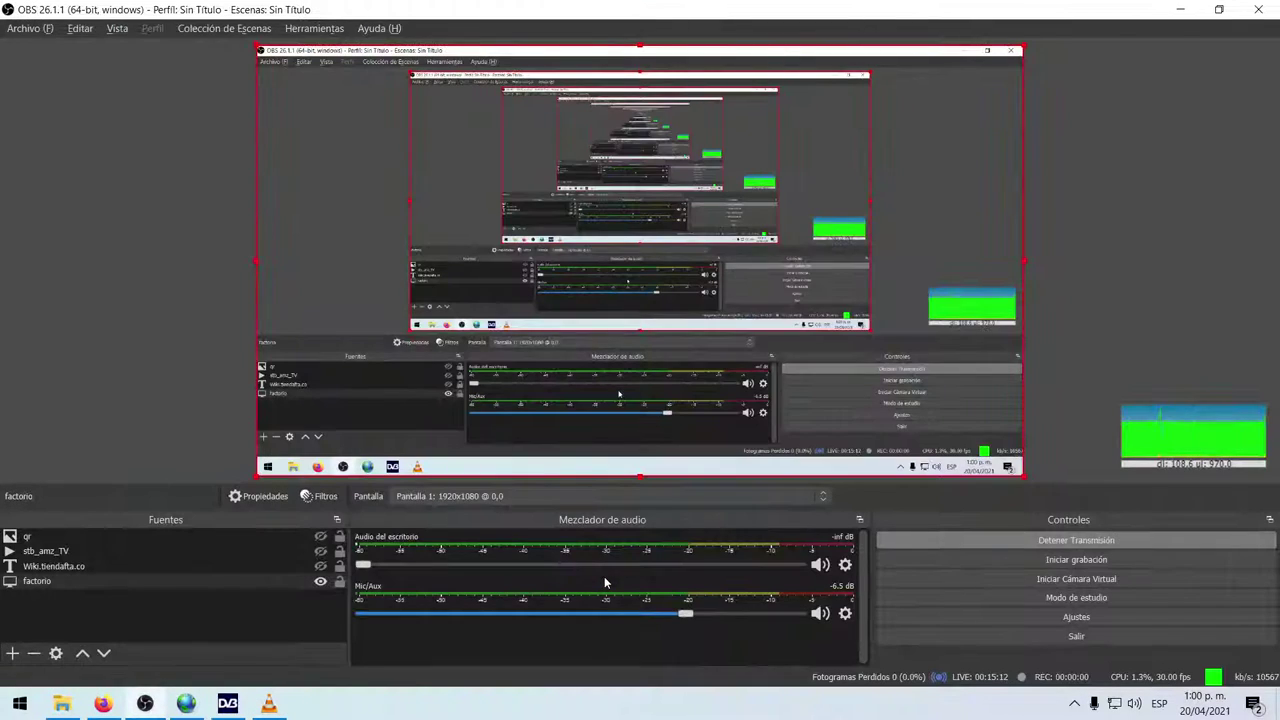